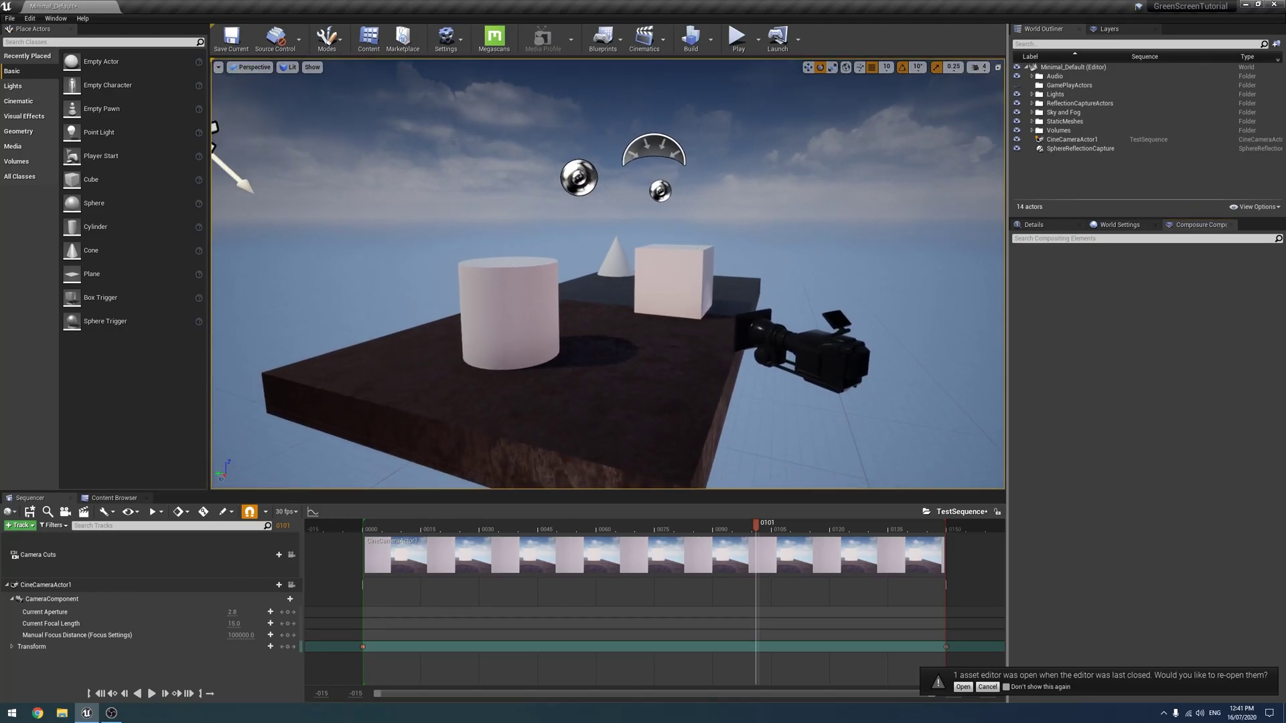
Scrub the TestSequence timeline to preview the camera move through frames 0061–0116.
{"action": "left_click_drag", "start_coordinate": [372, 529], "coordinate": [604, 536]}
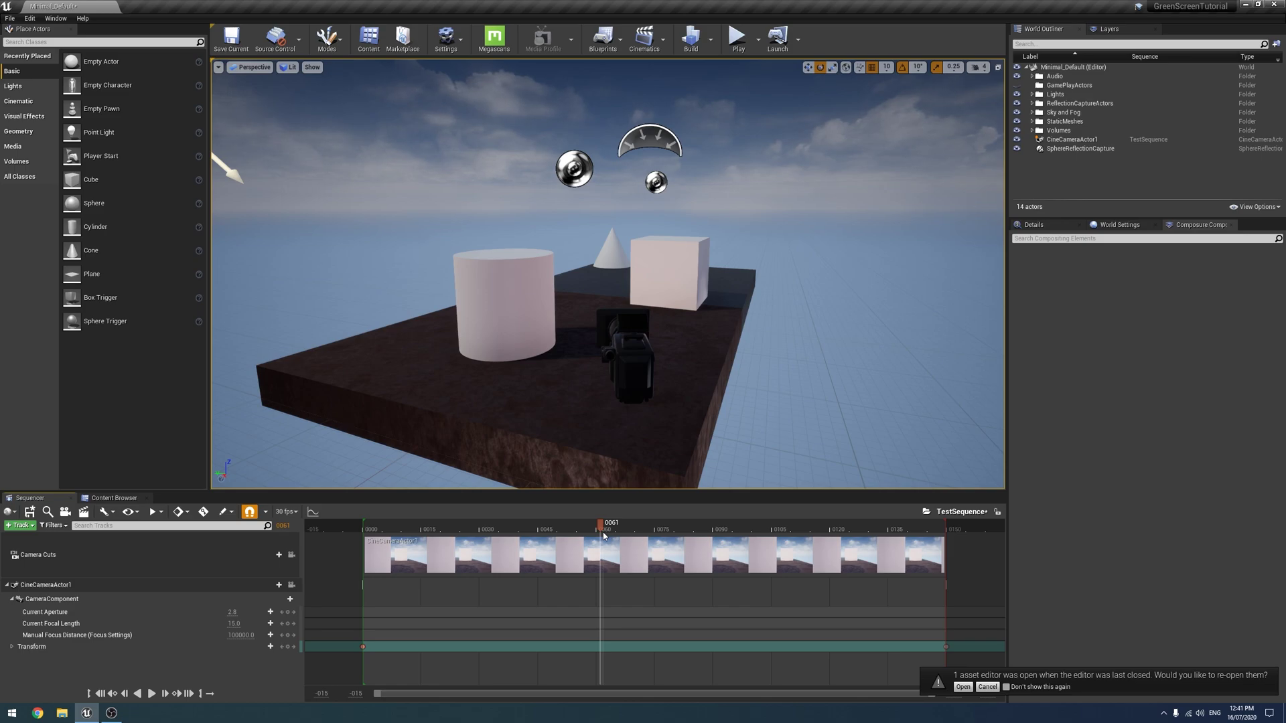
{"action": "left_click_drag", "start_coordinate": [604, 536], "coordinate": [716, 513]}
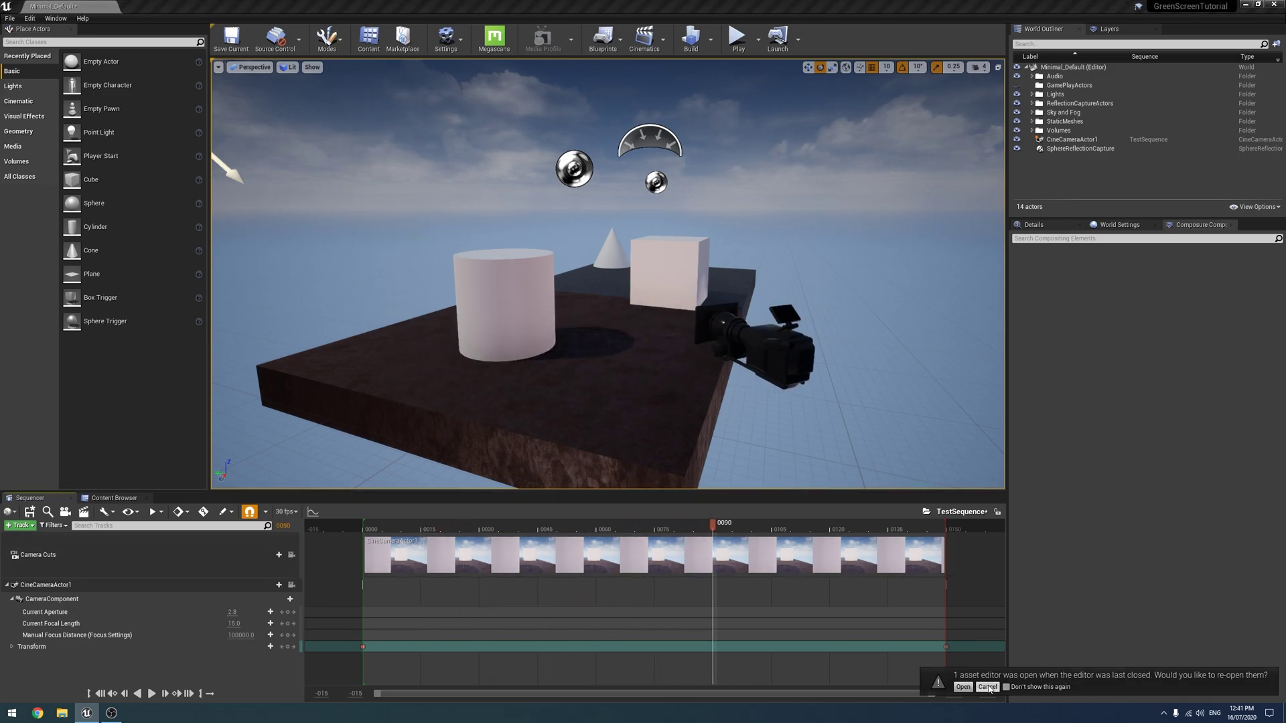
{"action": "mouse_move", "coordinate": [712, 526]}
{"action": "left_mouse_down"}
{"action": "mouse_move", "coordinate": [460, 526]}
{"action": "mouse_move", "coordinate": [954, 544]}
{"action": "mouse_move", "coordinate": [683, 525]}
{"action": "mouse_move", "coordinate": [729, 515]}
{"action": "left_mouse_up"}
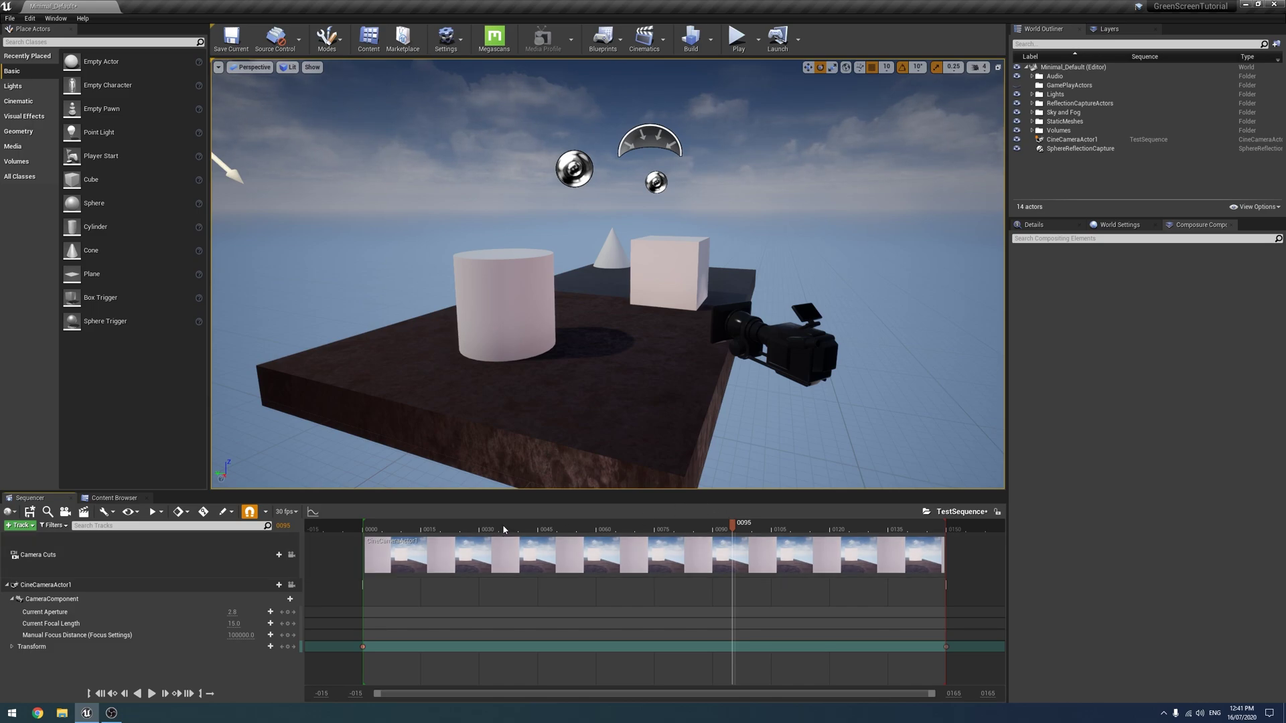
{"action": "left_click_drag", "start_coordinate": [437, 530], "coordinate": [629, 530]}
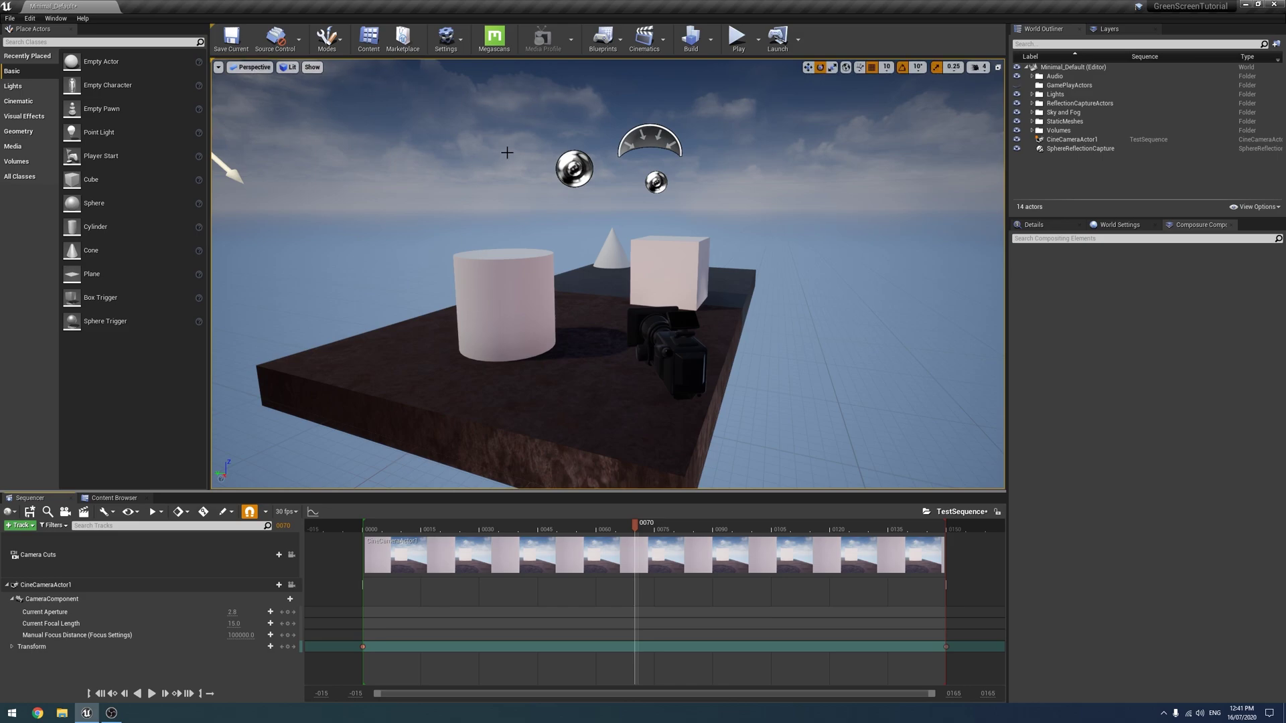
{"action": "left_click_drag", "start_coordinate": [386, 534], "coordinate": [642, 520]}
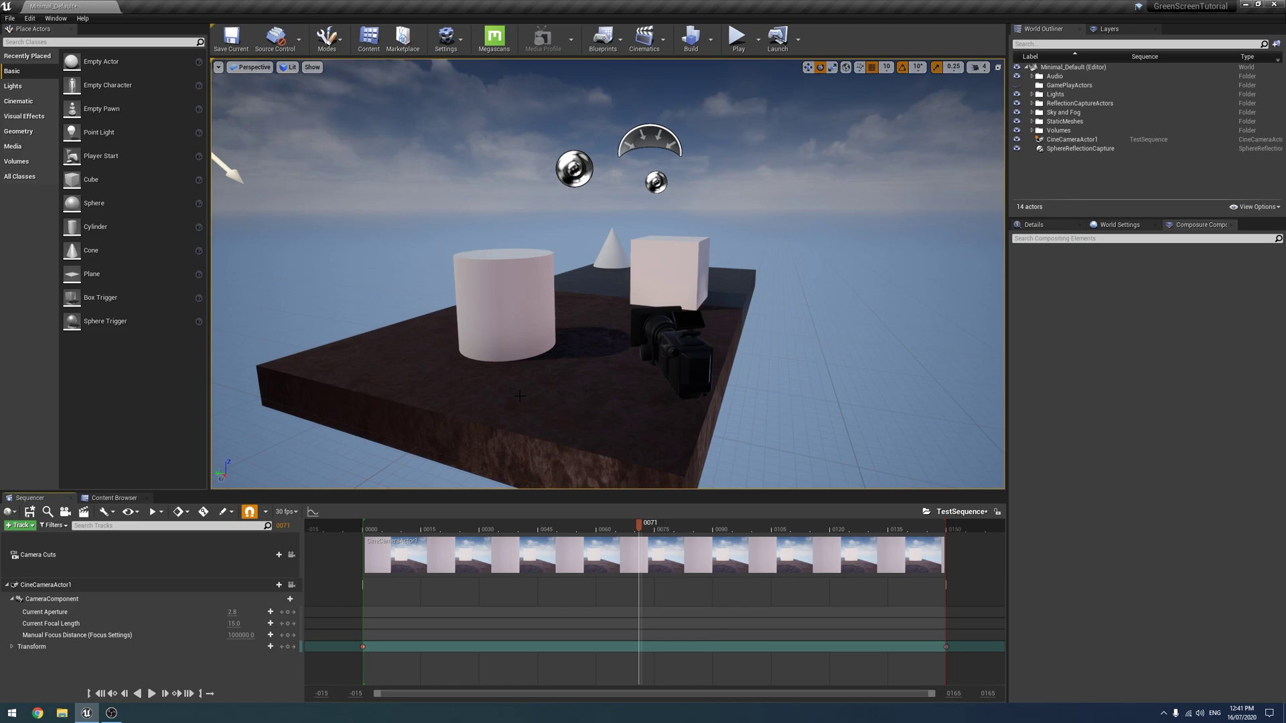
Convert CineCameraActor1 to a spawnable and undo the accidental camera-cut section move.
{"action": "left_click", "coordinate": [170, 587]}
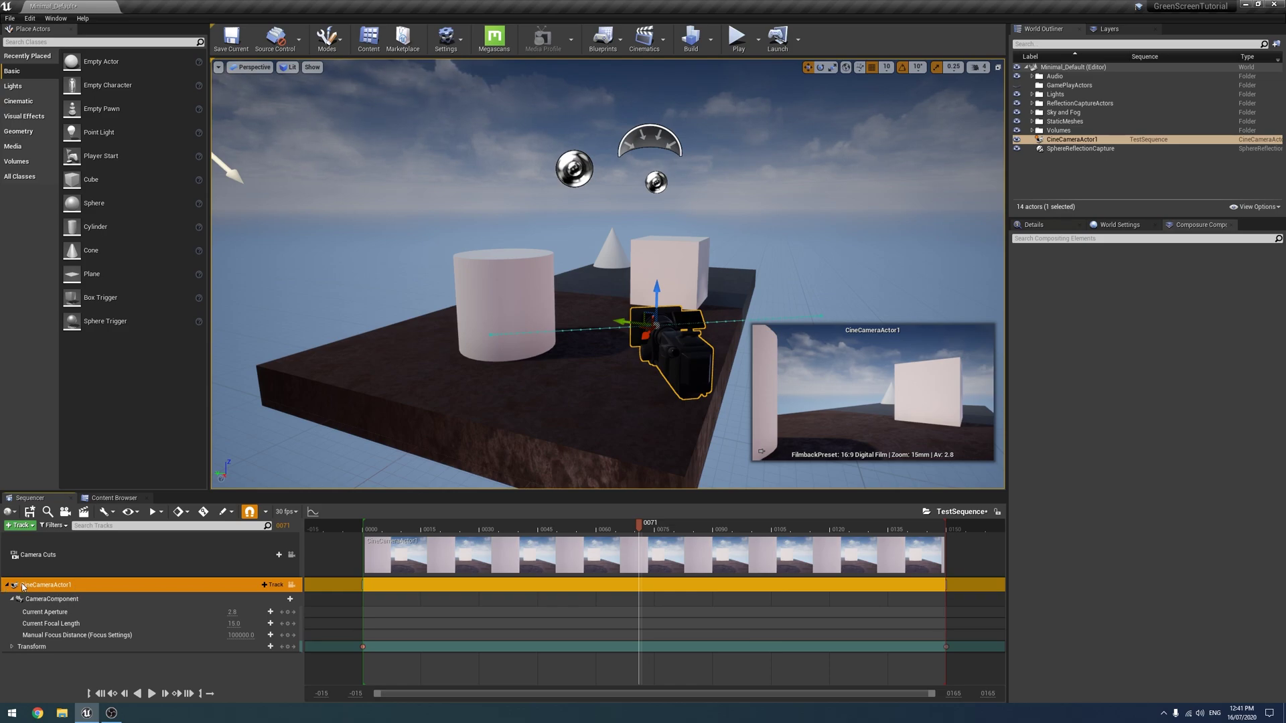
{"action": "right_click", "coordinate": [27, 588]}
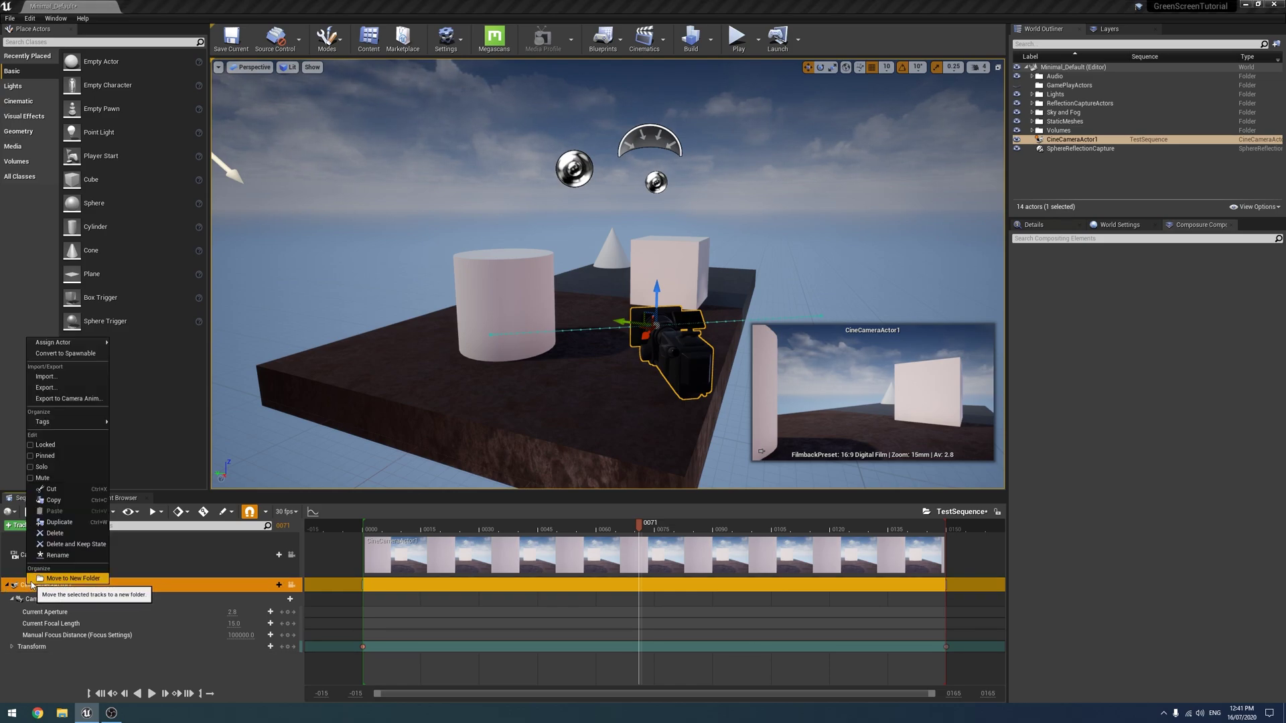
{"action": "left_click", "coordinate": [67, 353]}
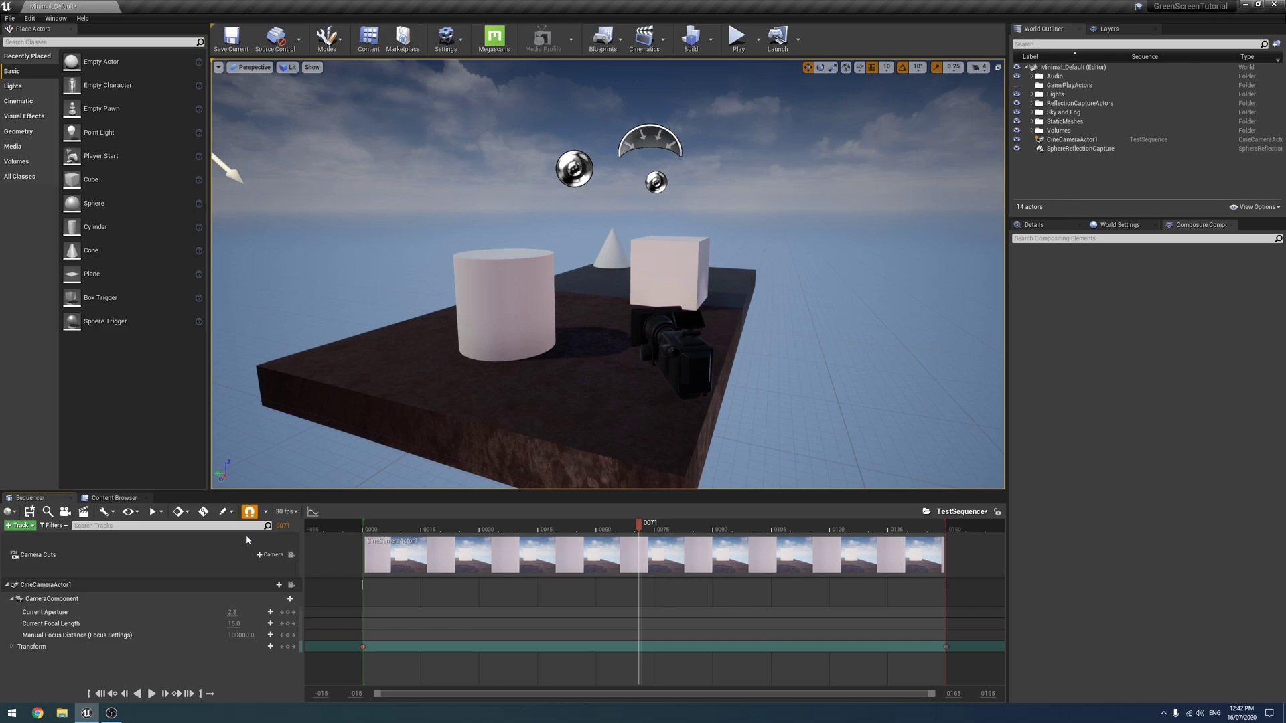
{"action": "left_click_drag", "start_coordinate": [579, 533], "coordinate": [506, 532]}
{"action": "key", "text": "ctrl+z"}
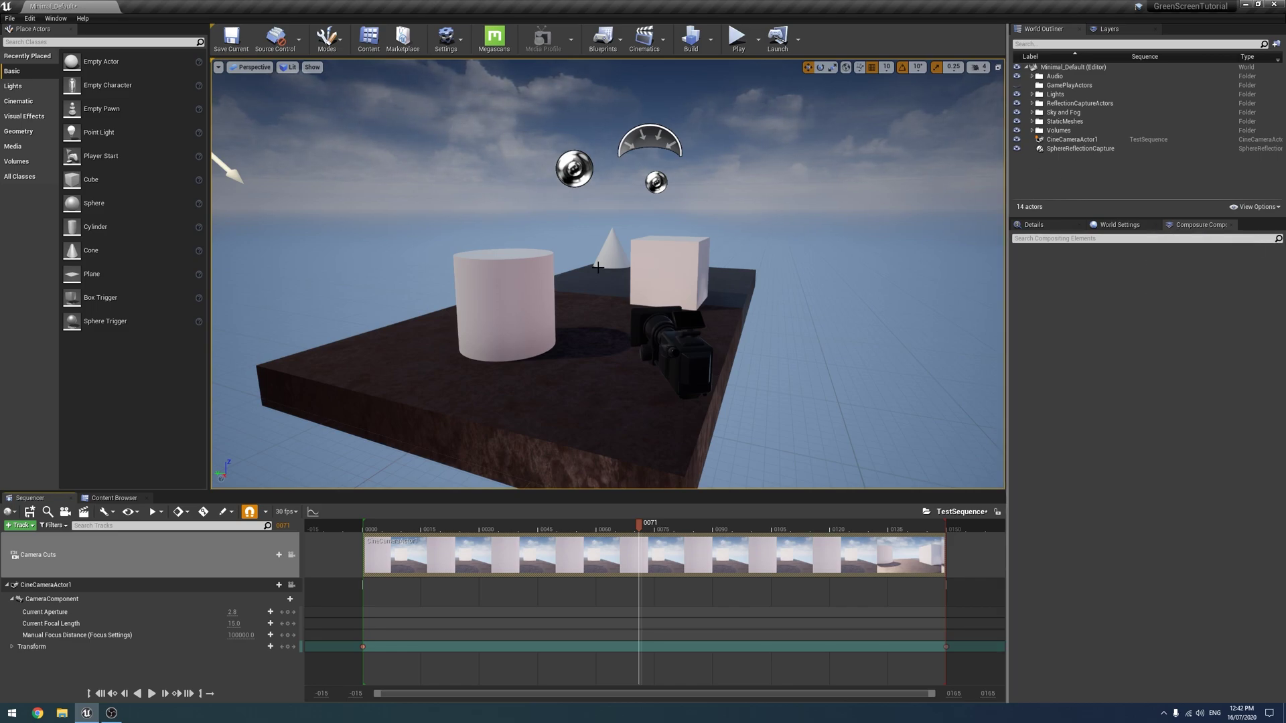
{"action": "right_click_drag", "start_coordinate": [608, 274], "coordinate": [608, 274]}
Create a new Empty Comp Shot, 0010_comp, in Composure Compositing.
{"action": "right_click", "coordinate": [1110, 329]}
{"action": "left_click", "coordinate": [1132, 340]}
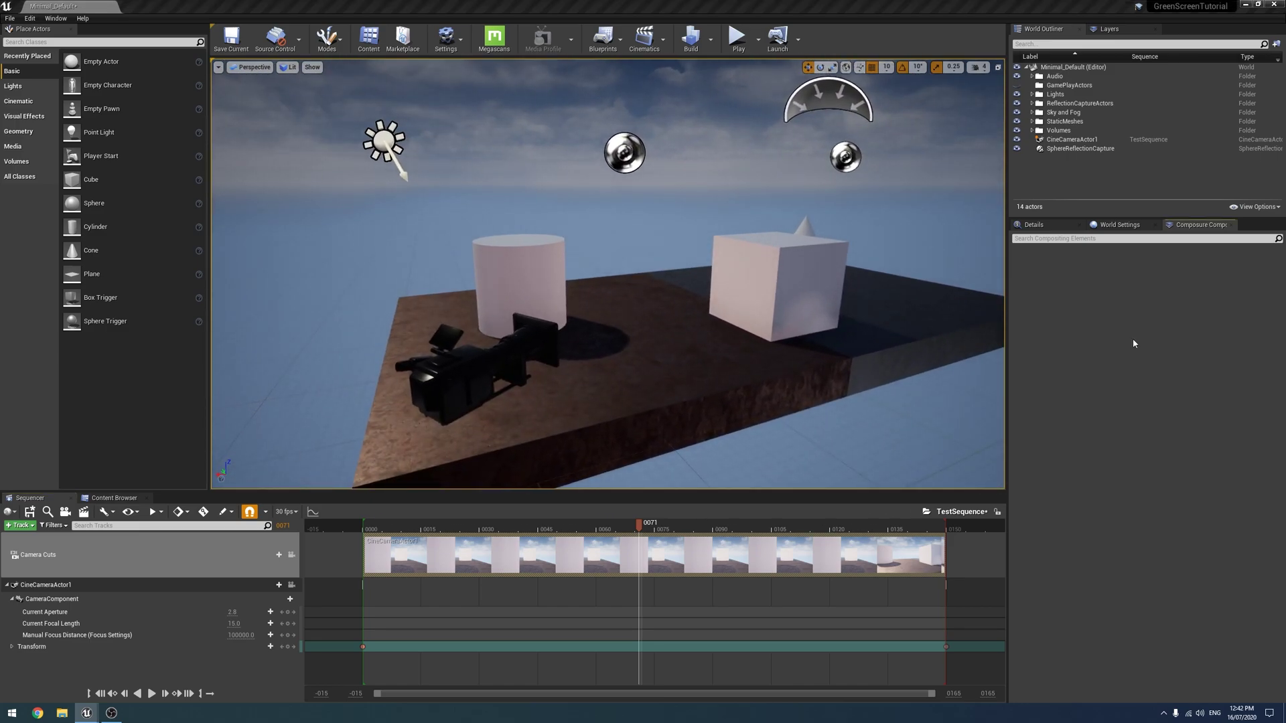
{"action": "left_click", "coordinate": [566, 273]}
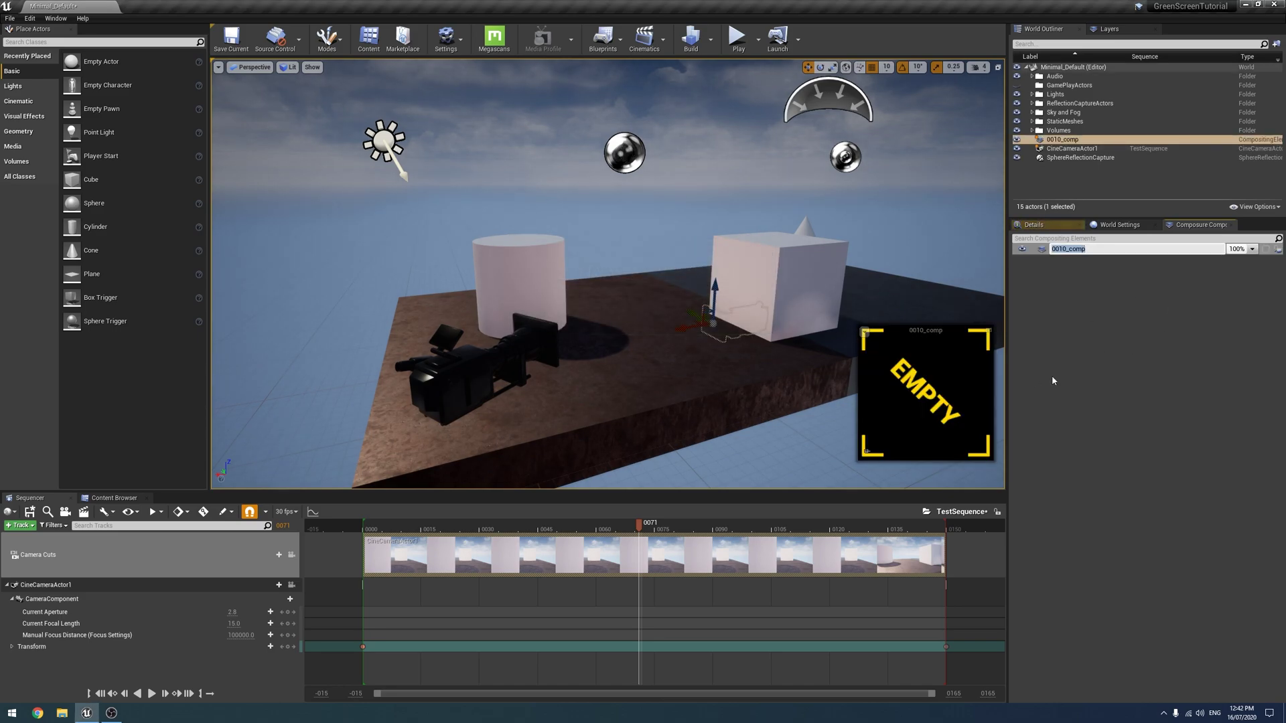
{"action": "left_click", "coordinate": [1031, 223]}
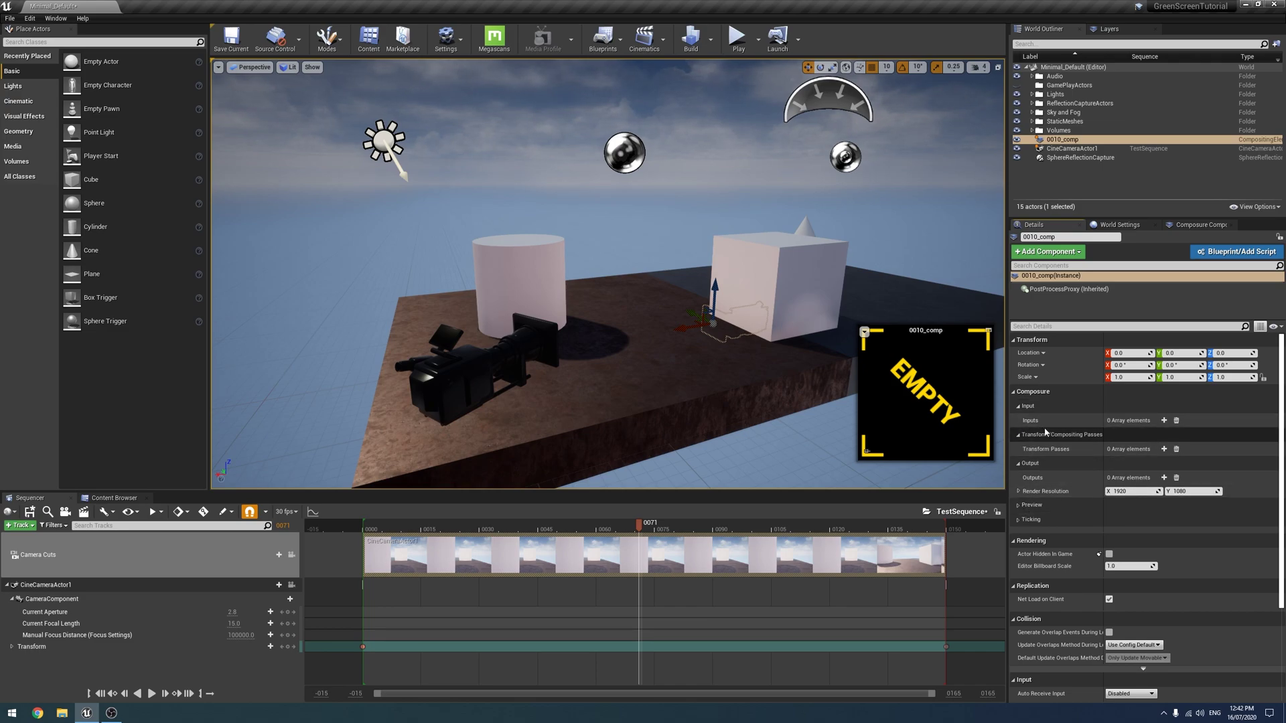
{"action": "left_click", "coordinate": [1199, 224]}
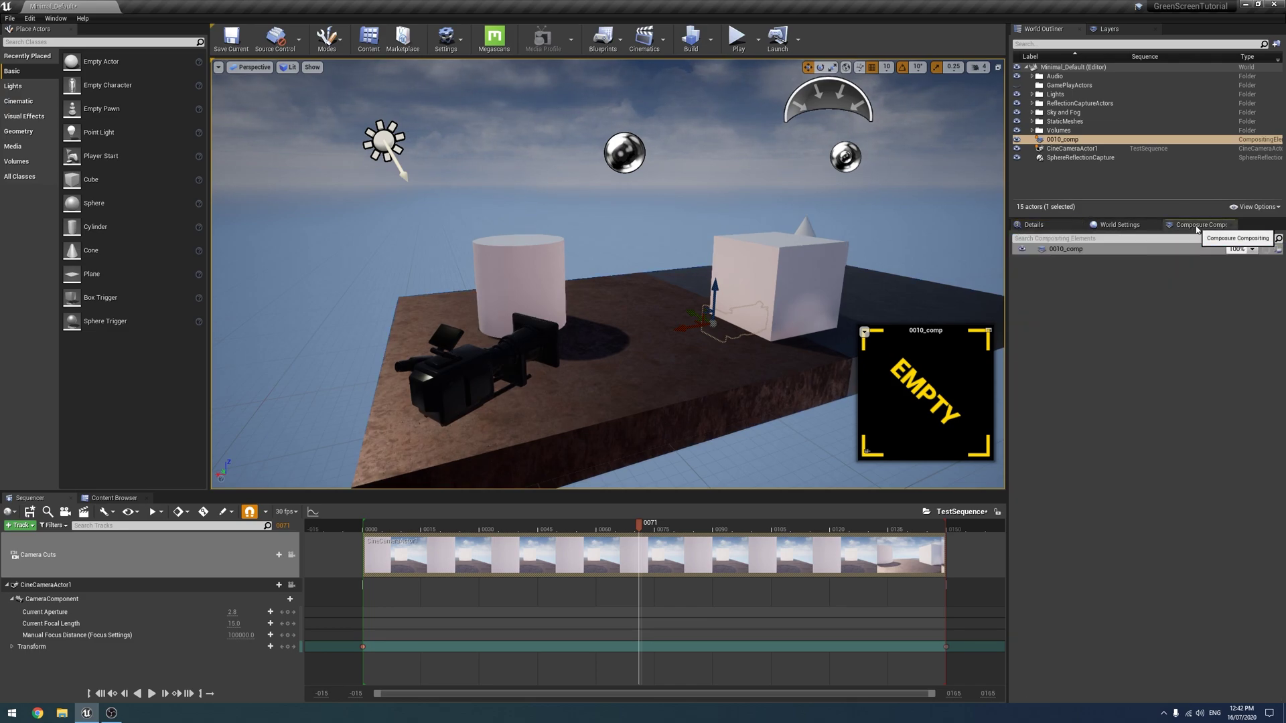
Add a CG Layer element to 0010_comp and rename it BaseLayer.
{"action": "right_click", "coordinate": [1076, 253]}
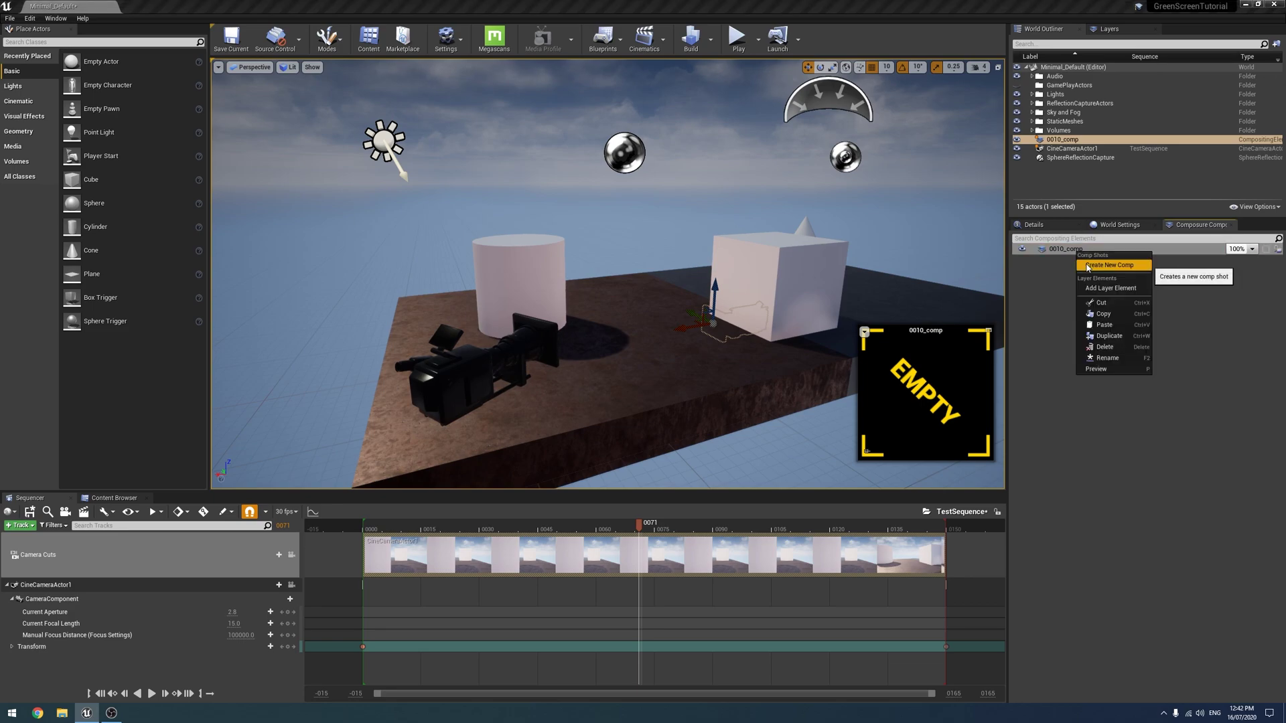
{"action": "left_click", "coordinate": [1099, 291]}
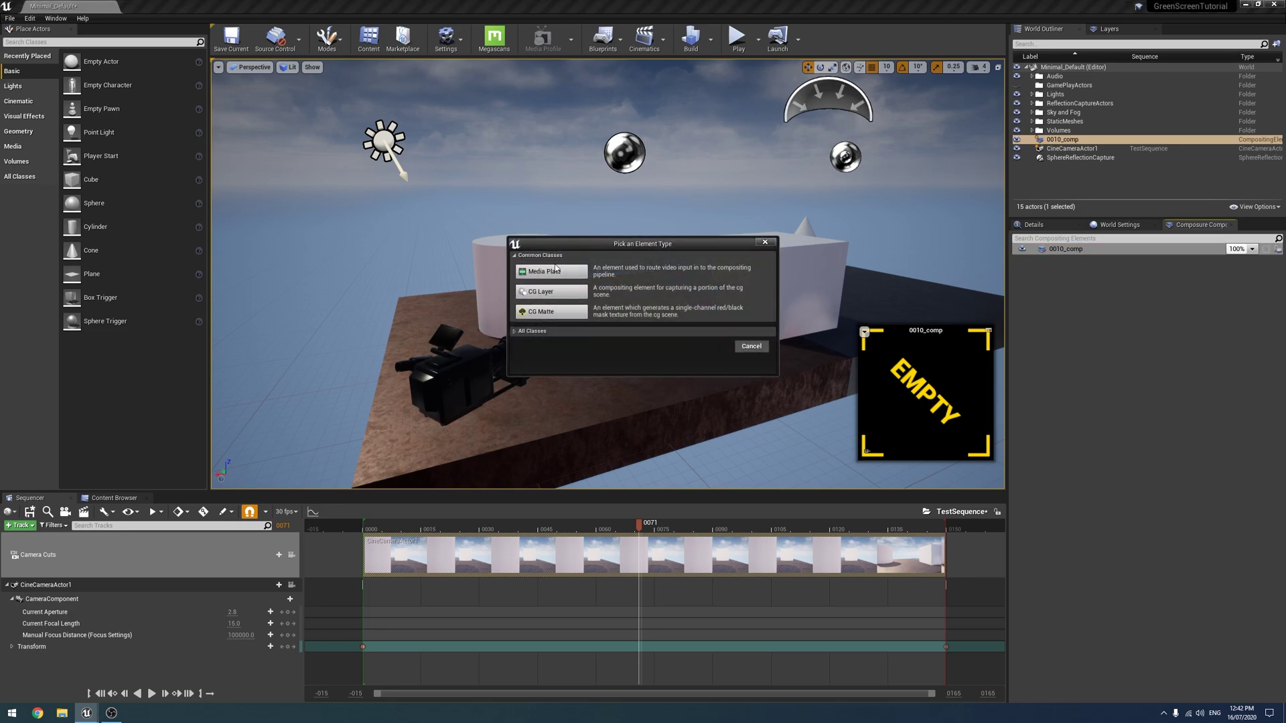
{"action": "left_click", "coordinate": [542, 292]}
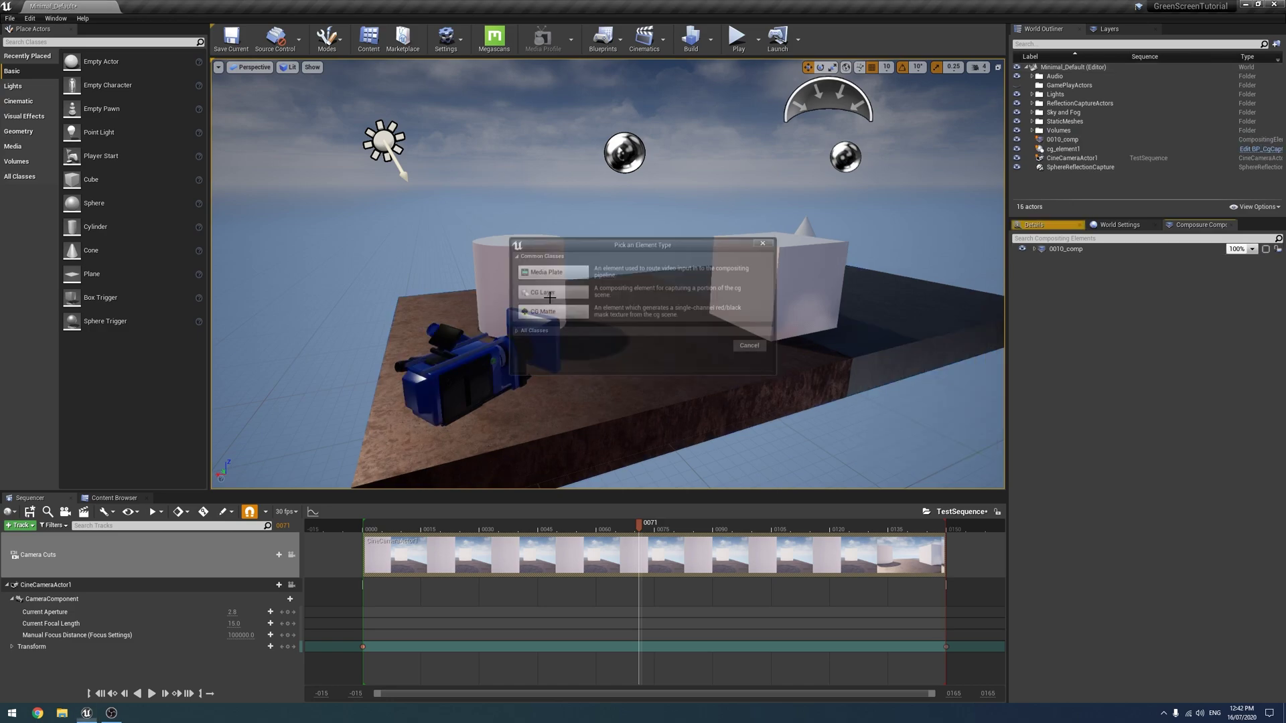
{"action": "left_click", "coordinate": [1035, 248]}
{"action": "left_click", "coordinate": [1064, 261]}
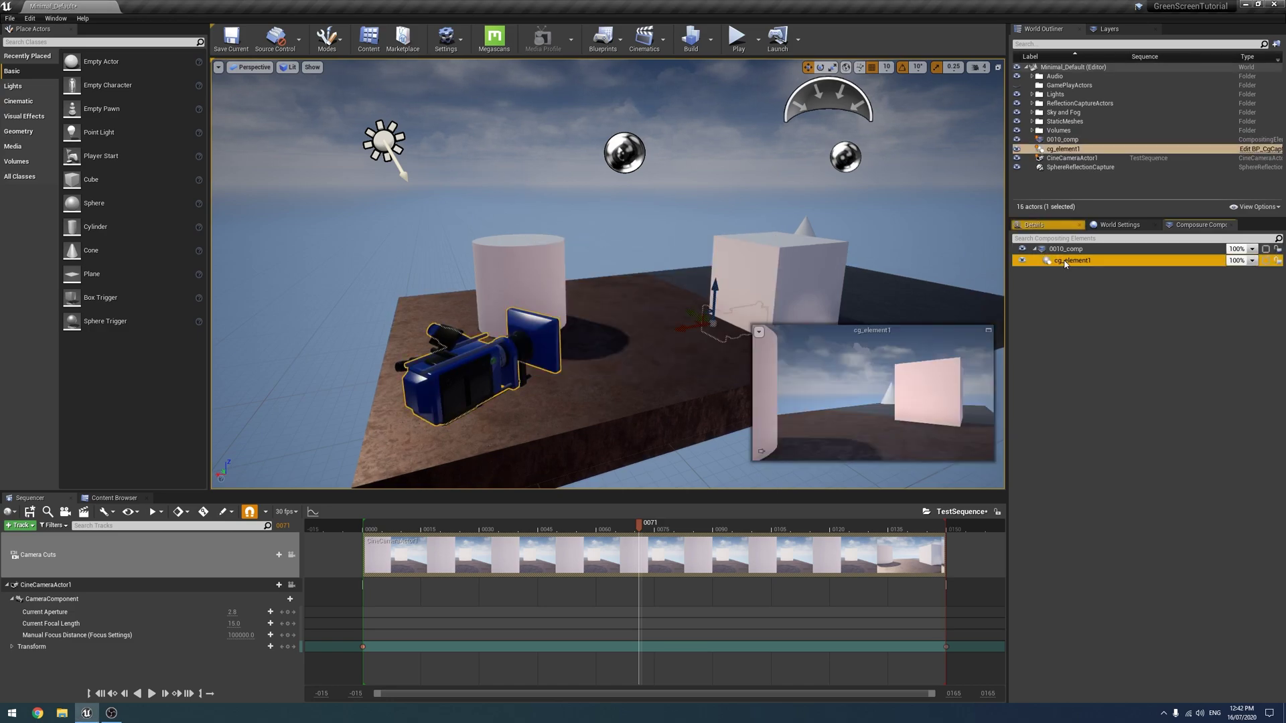
{"action": "right_click", "coordinate": [1065, 263]}
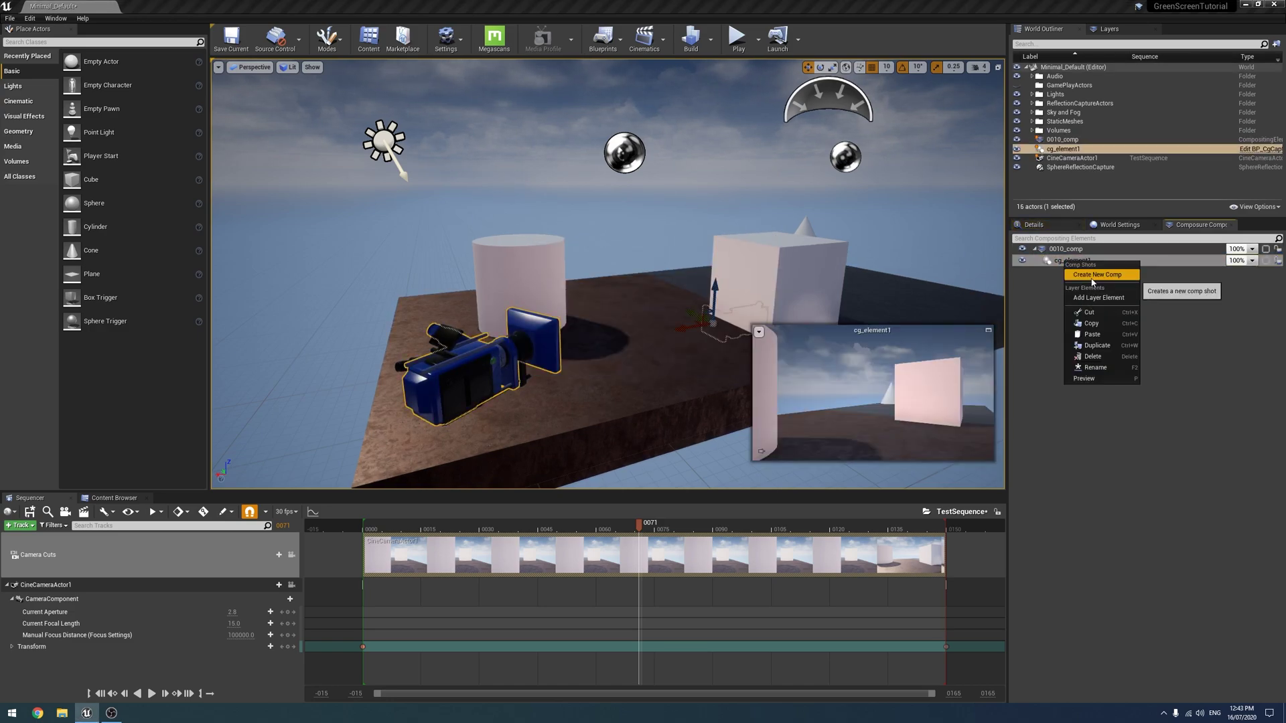
{"action": "left_click", "coordinate": [1095, 367]}
{"action": "type", "text": "BaseLayer"}
{"action": "key", "text": "Return"}
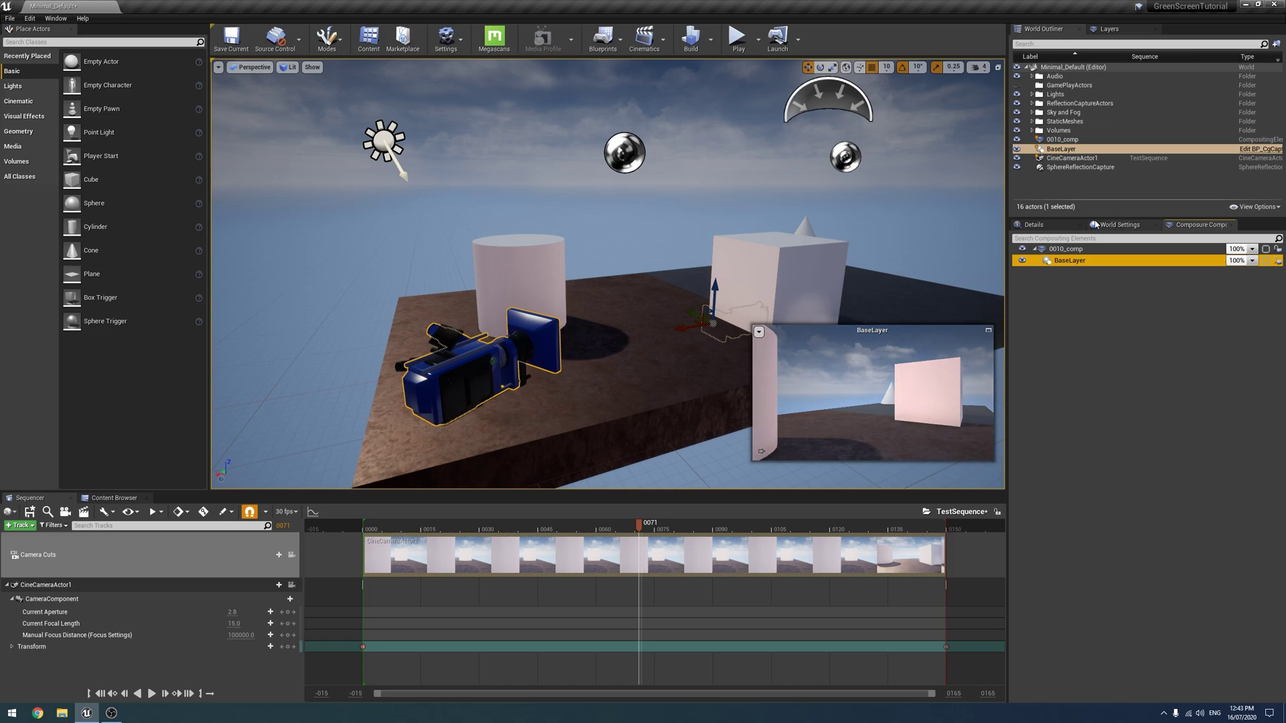
Set 0010_comp's Target Camera Actor to CineCameraActor1 in the Composure details.
{"action": "left_click", "coordinate": [1034, 225]}
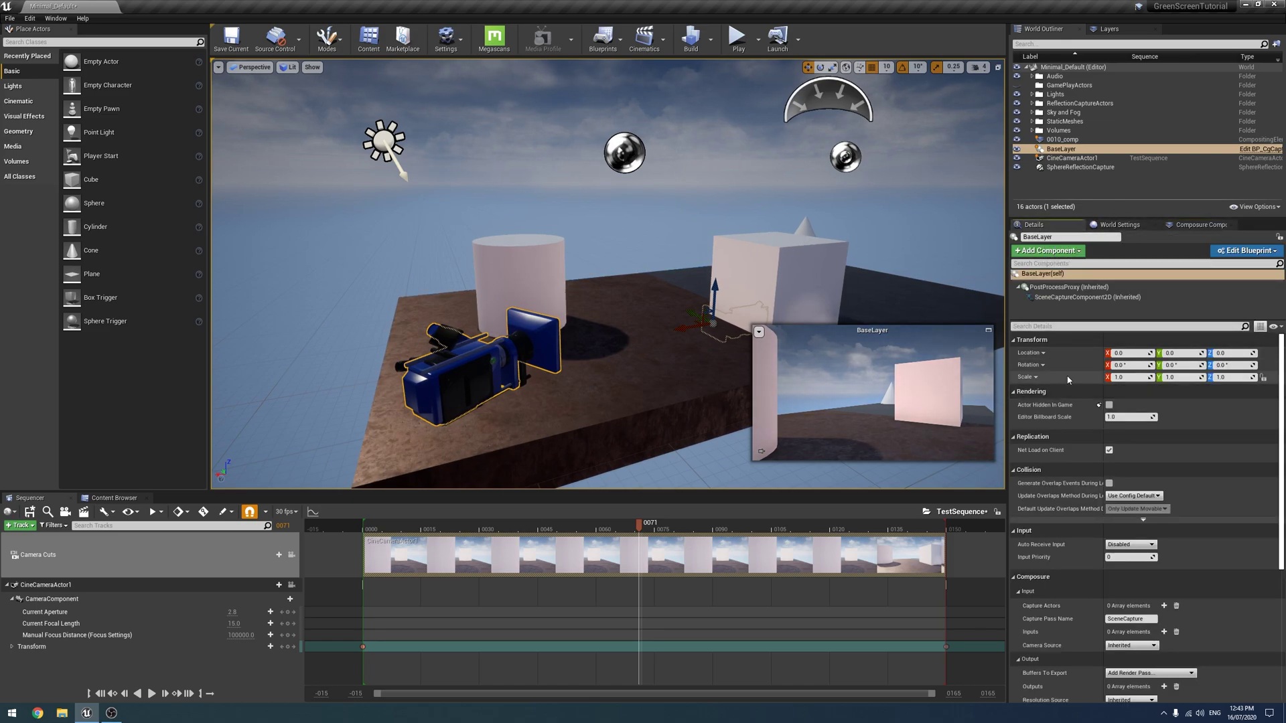
{"action": "scroll", "coordinate": [1092, 487], "scroll_direction": "down", "scroll_amount": 2}
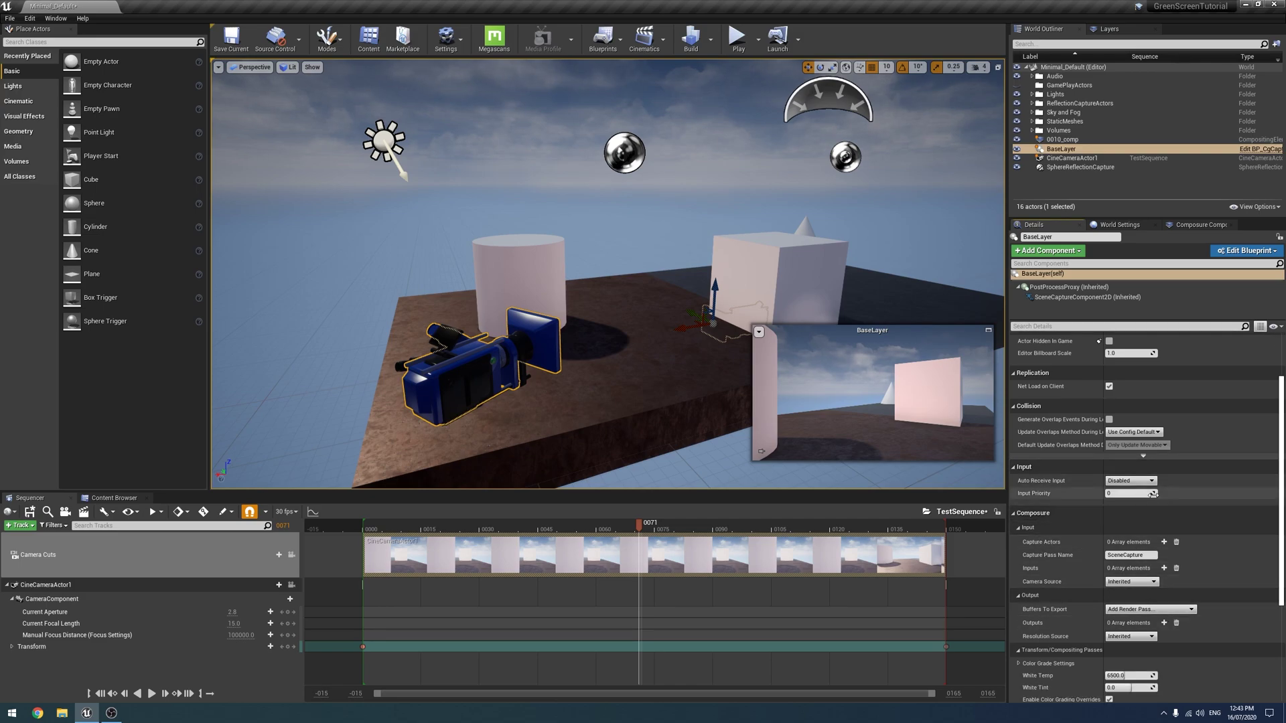
{"action": "scroll", "coordinate": [1182, 590], "scroll_direction": "up", "scroll_amount": 2}
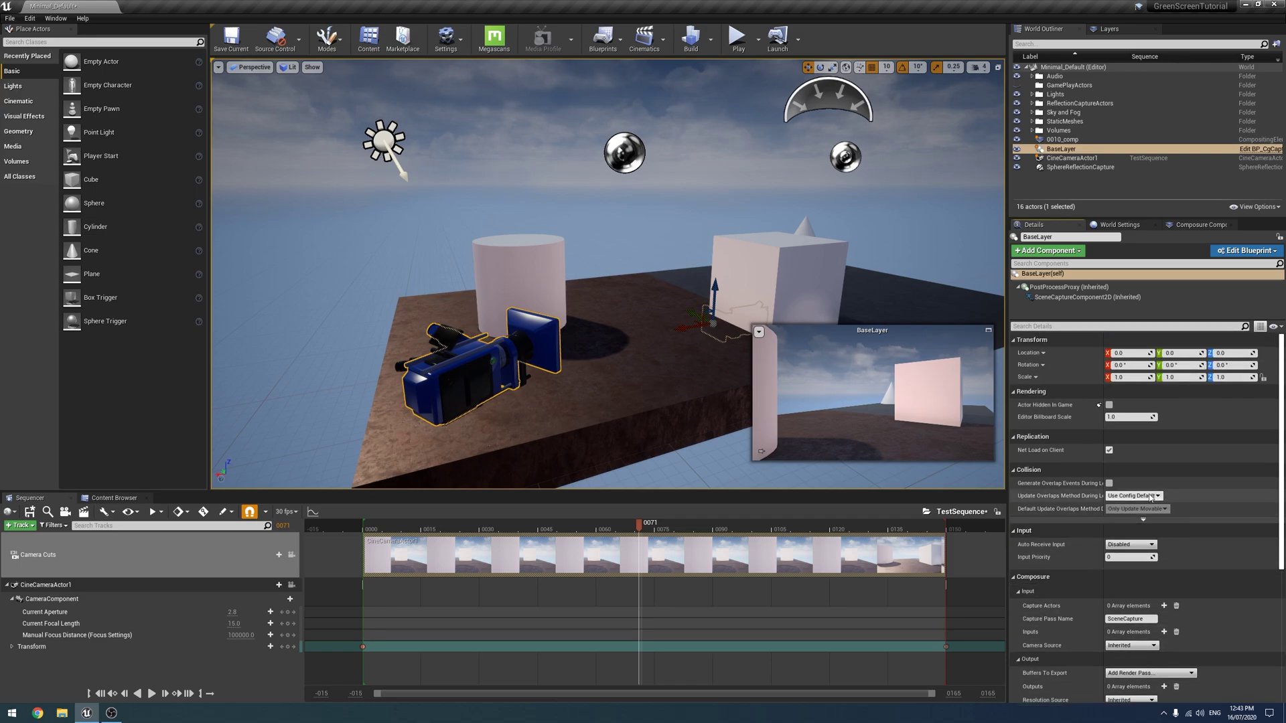
{"action": "left_click", "coordinate": [1061, 139]}
{"action": "left_click", "coordinate": [1122, 435]}
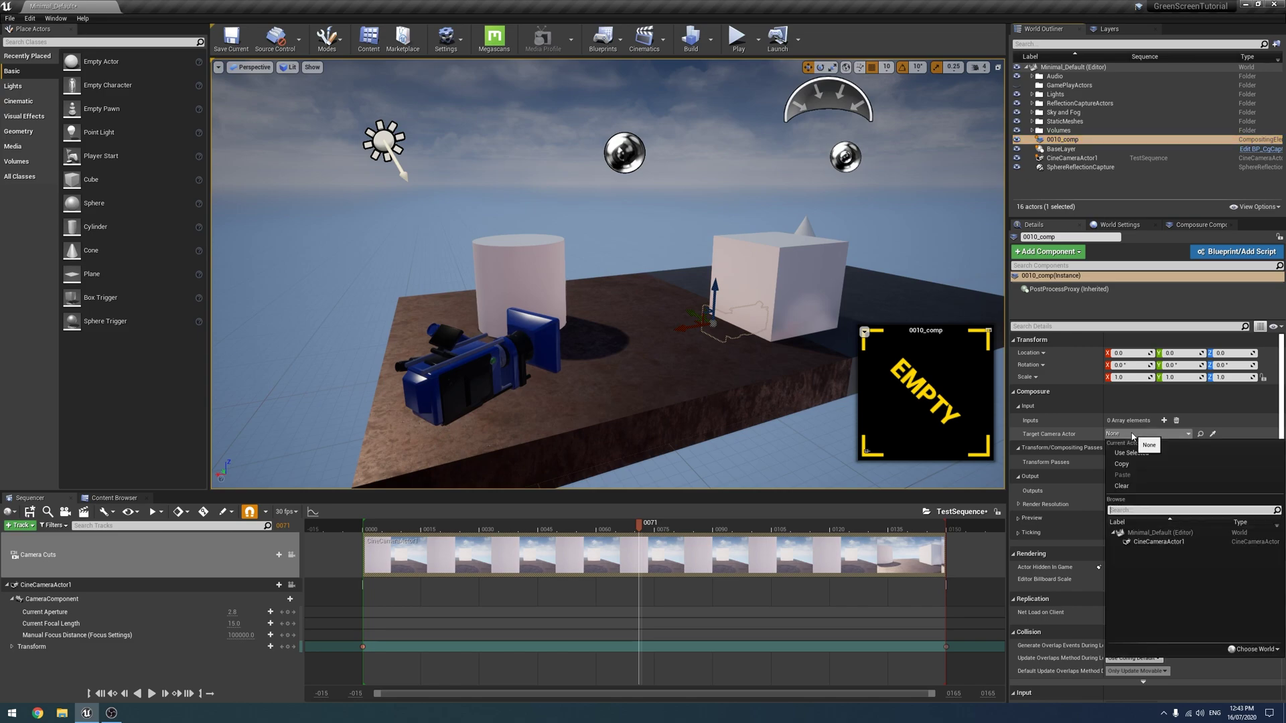
{"action": "left_click", "coordinate": [1159, 543]}
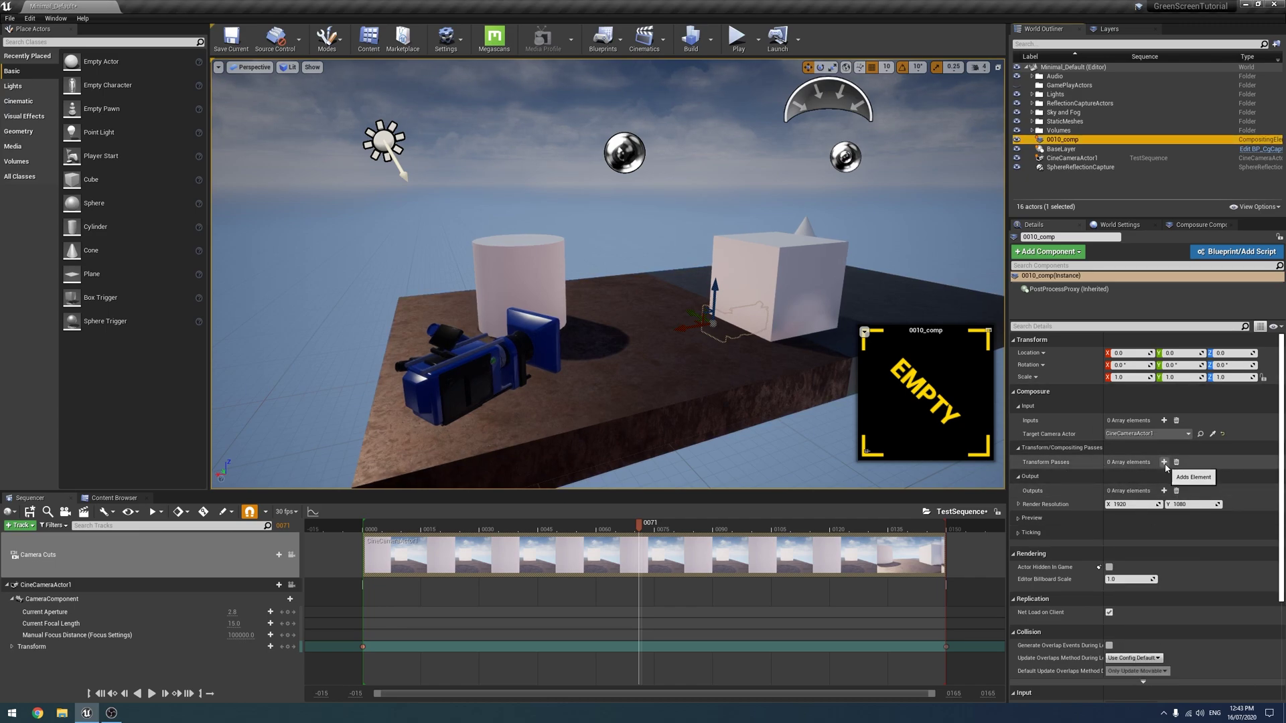
{"action": "right_click_drag", "start_coordinate": [737, 321], "coordinate": [756, 349]}
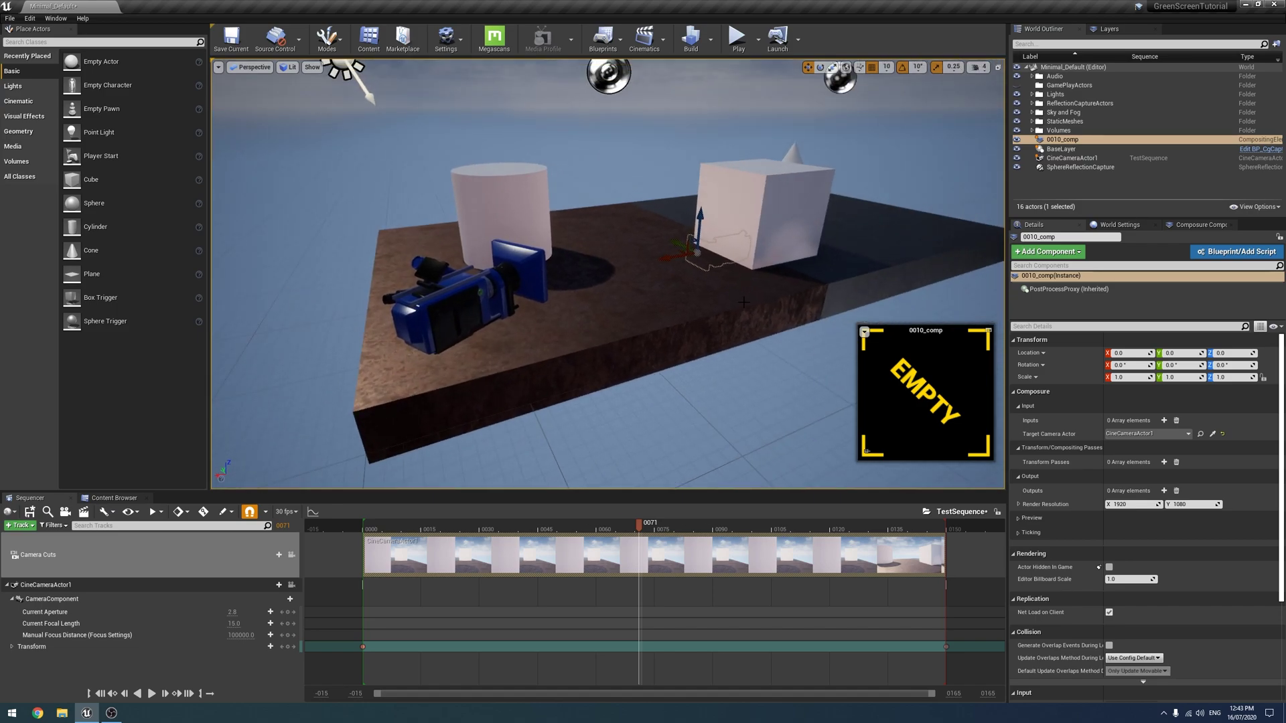
{"action": "left_click", "coordinate": [1192, 225]}
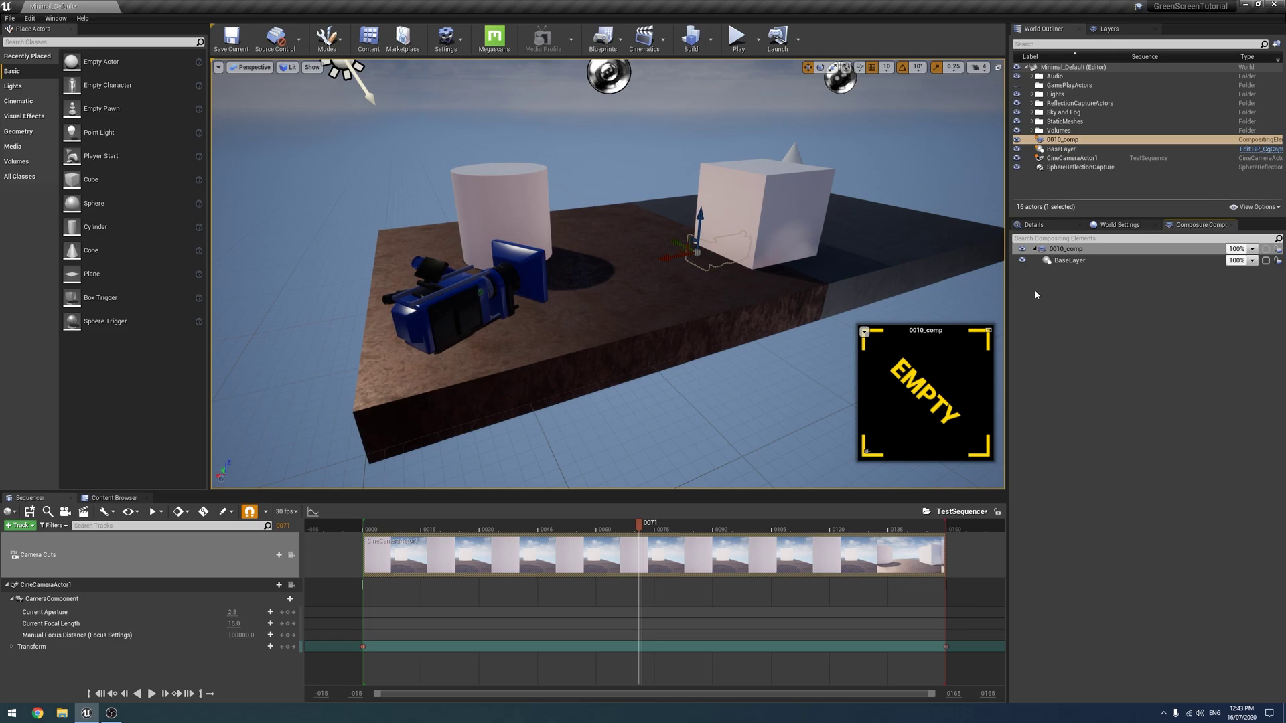
Preview BaseLayer, then bring up the 0010_comp element's context menu.
{"action": "left_click", "coordinate": [1068, 261]}
{"action": "right_click_drag", "start_coordinate": [669, 301], "coordinate": [683, 322]}
{"action": "right_click_drag", "start_coordinate": [772, 219], "coordinate": [771, 220]}
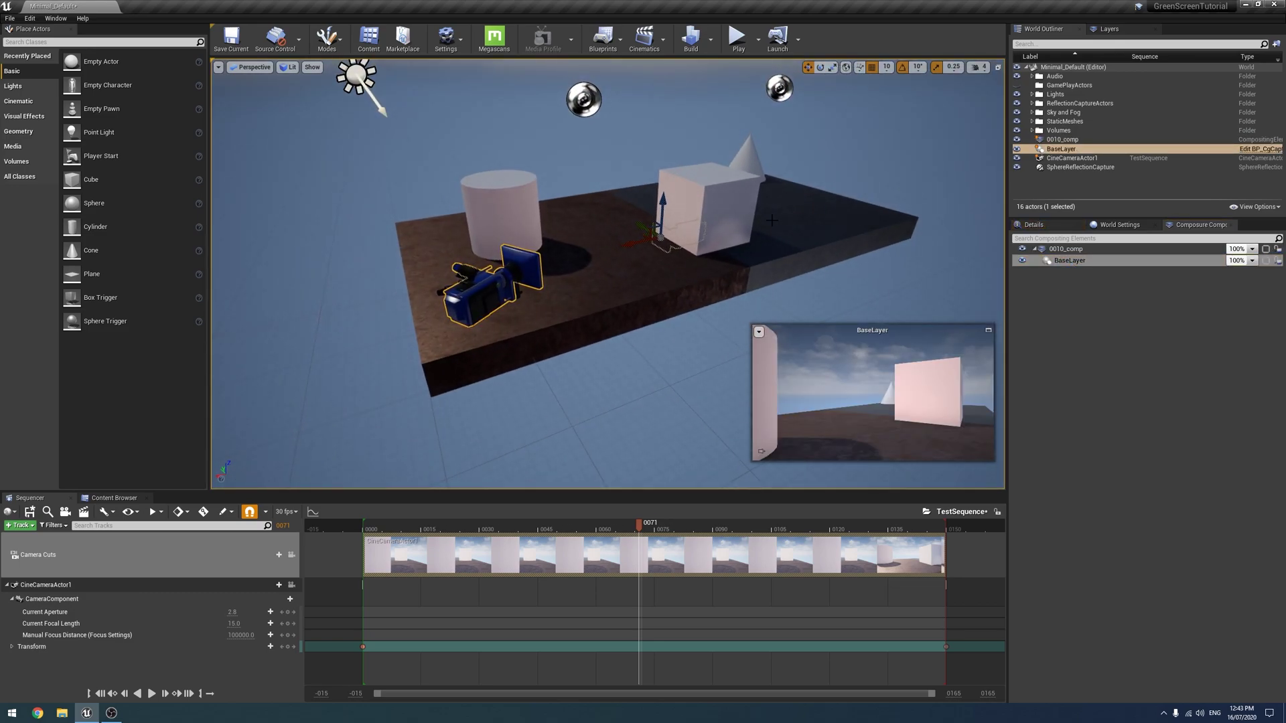
{"action": "right_click_drag", "start_coordinate": [670, 302], "coordinate": [670, 281]}
{"action": "right_click", "coordinate": [1065, 249]}
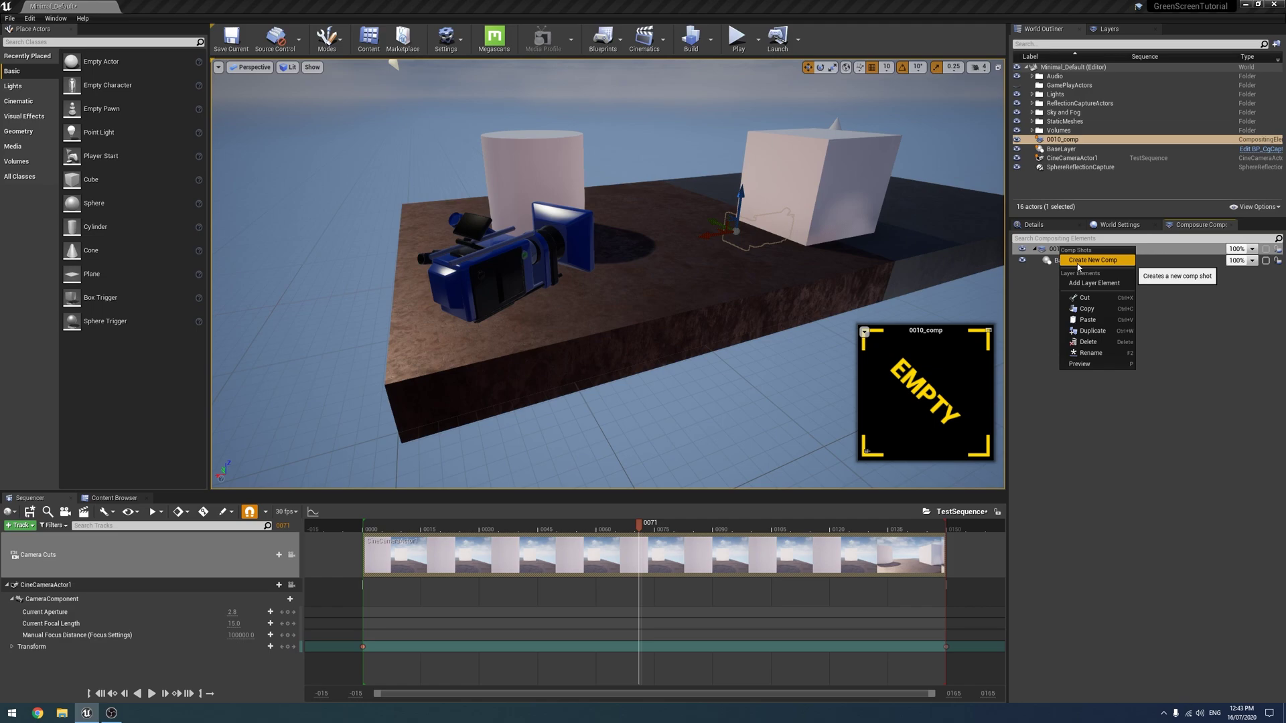
Add a CG Layer element named ForeGround to 0010_comp.
{"action": "left_click", "coordinate": [1078, 266]}
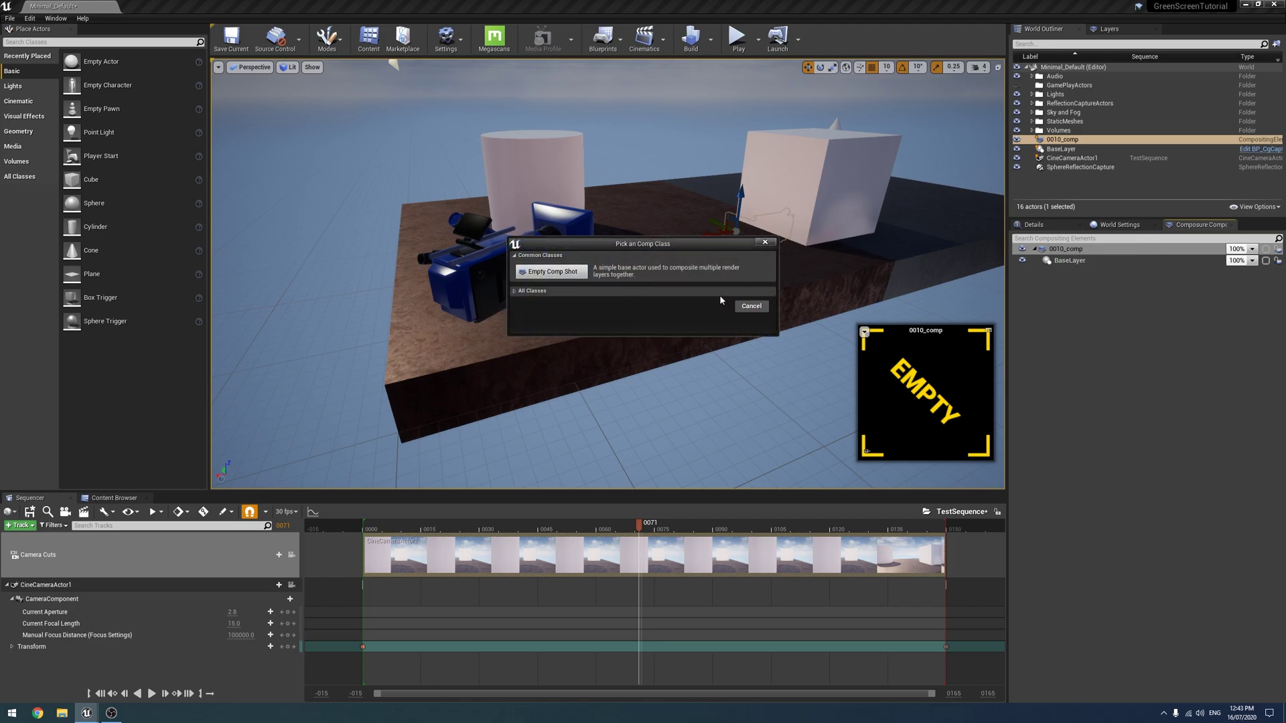
{"action": "left_click", "coordinate": [751, 306]}
{"action": "right_click", "coordinate": [1078, 248]}
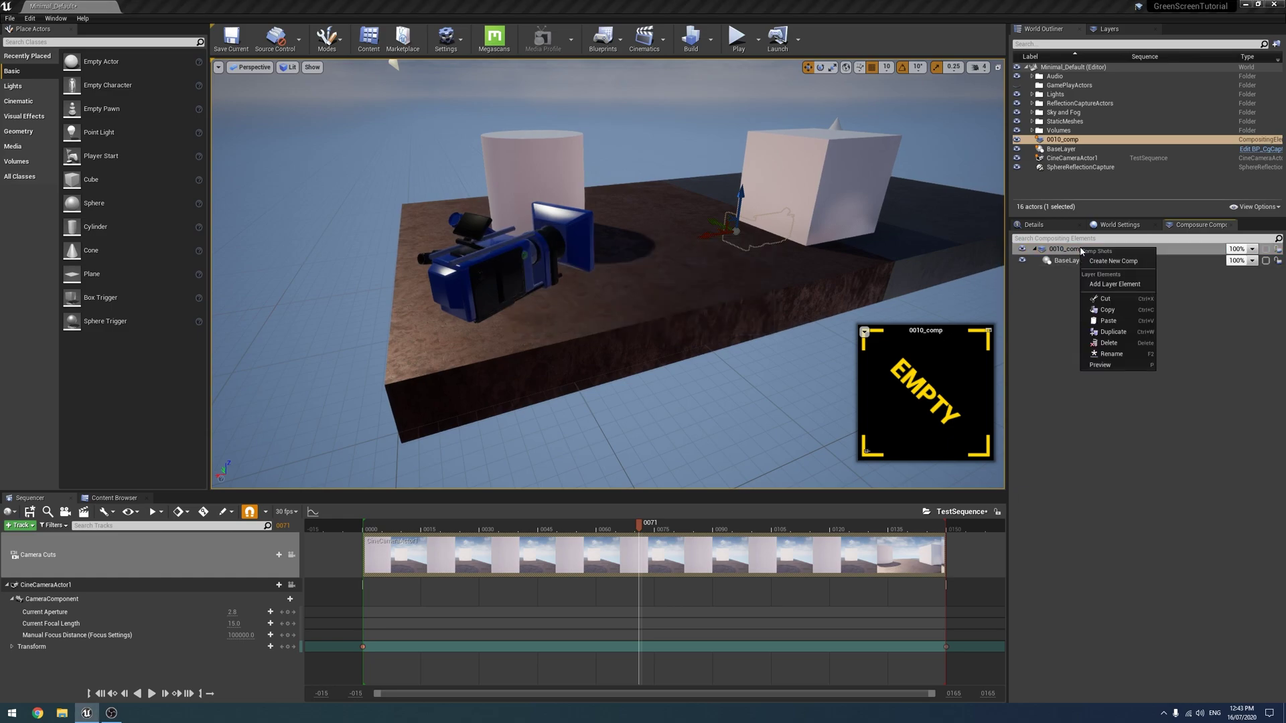
{"action": "left_click", "coordinate": [1095, 283]}
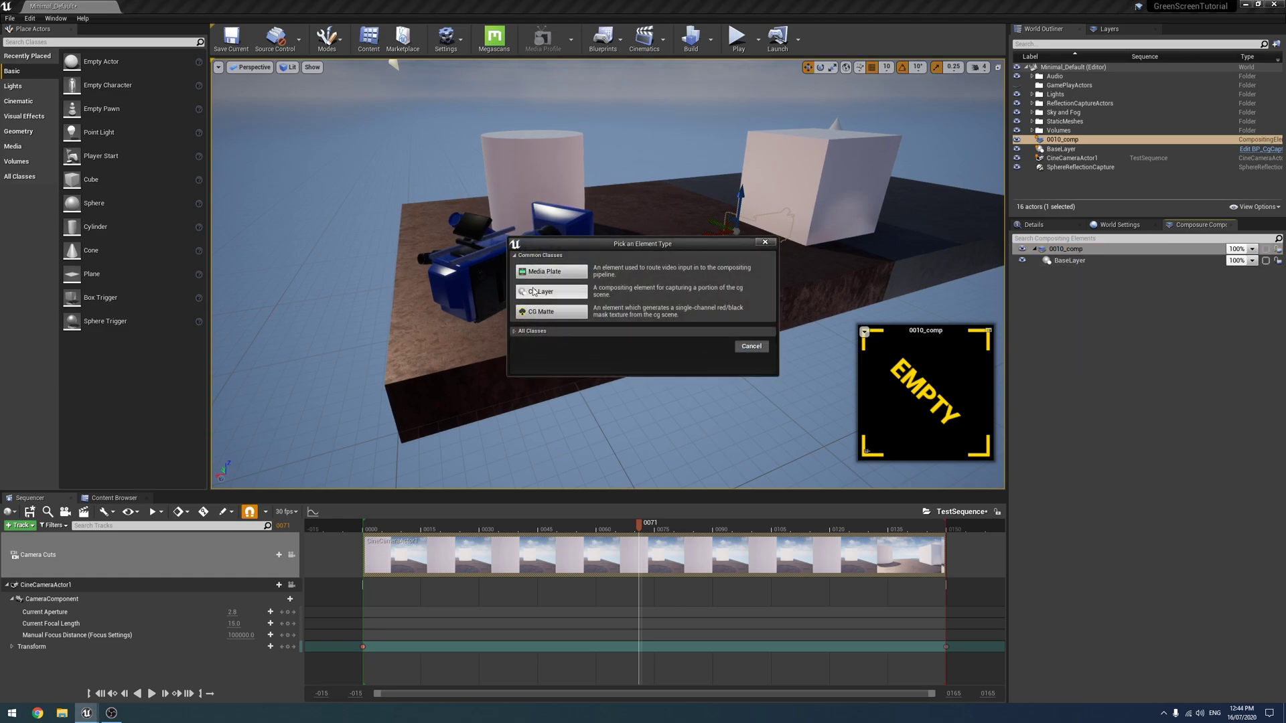
{"action": "left_click", "coordinate": [536, 293]}
{"action": "type", "text": "ForeGround"}
{"action": "key", "text": "Return"}
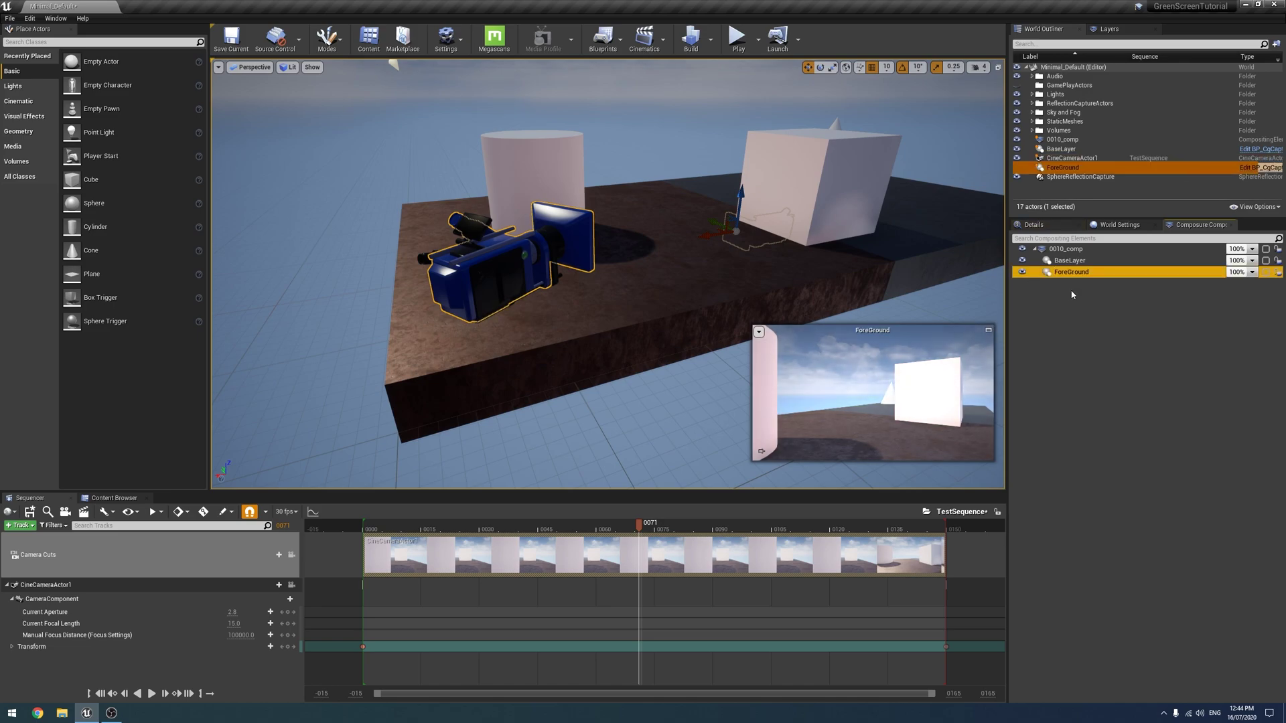
Add a CG Matte element to 0010_comp and name it ForeGorundMatte.
{"action": "right_click", "coordinate": [1080, 252]}
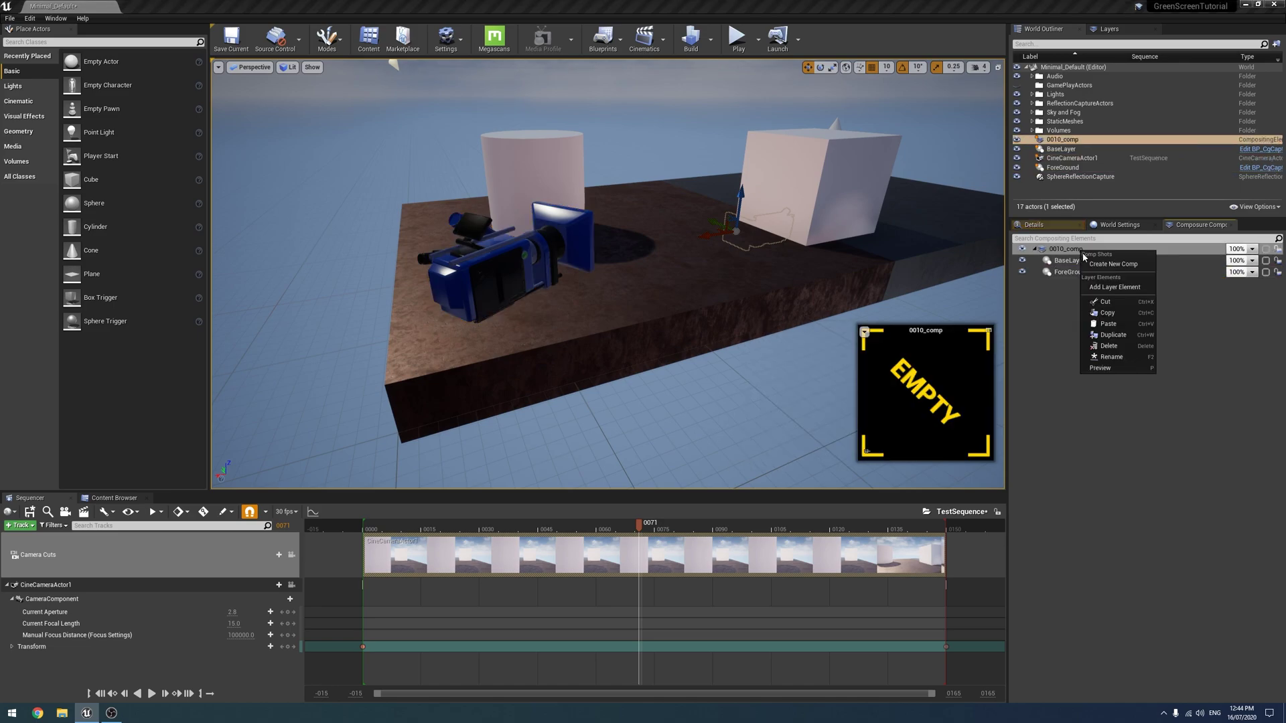
{"action": "left_click", "coordinate": [1105, 286]}
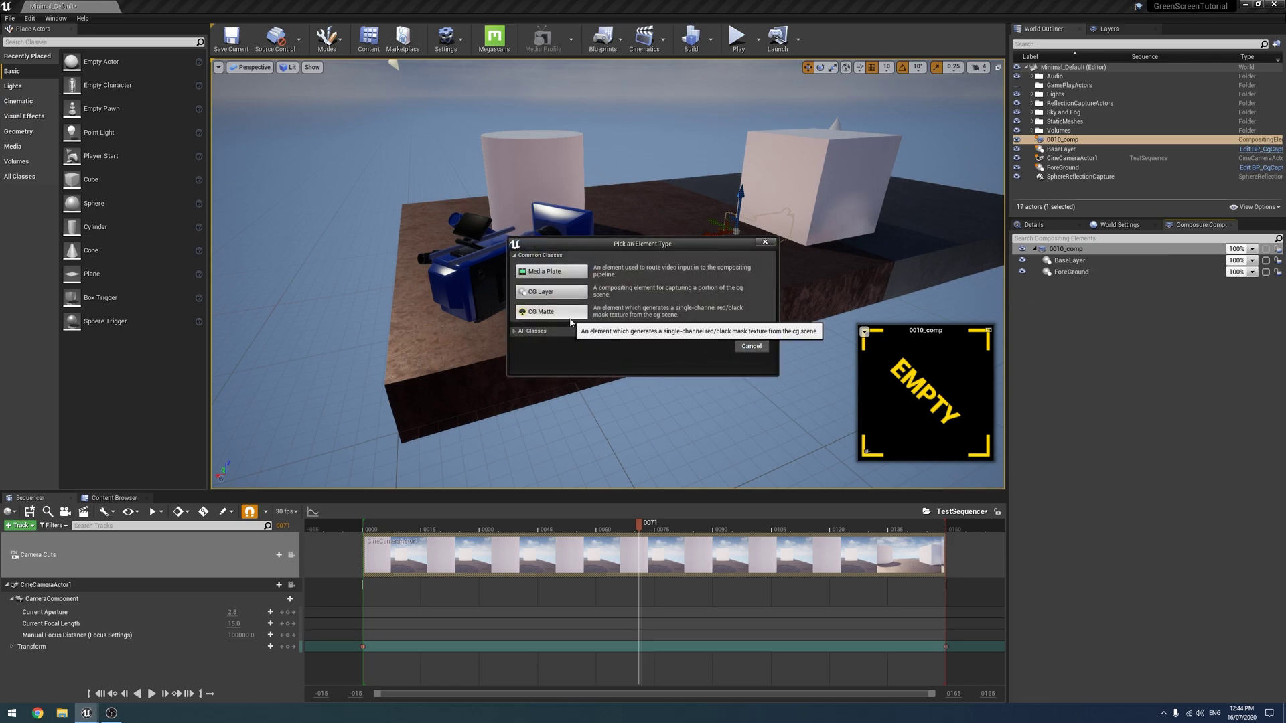
{"action": "left_click", "coordinate": [570, 320]}
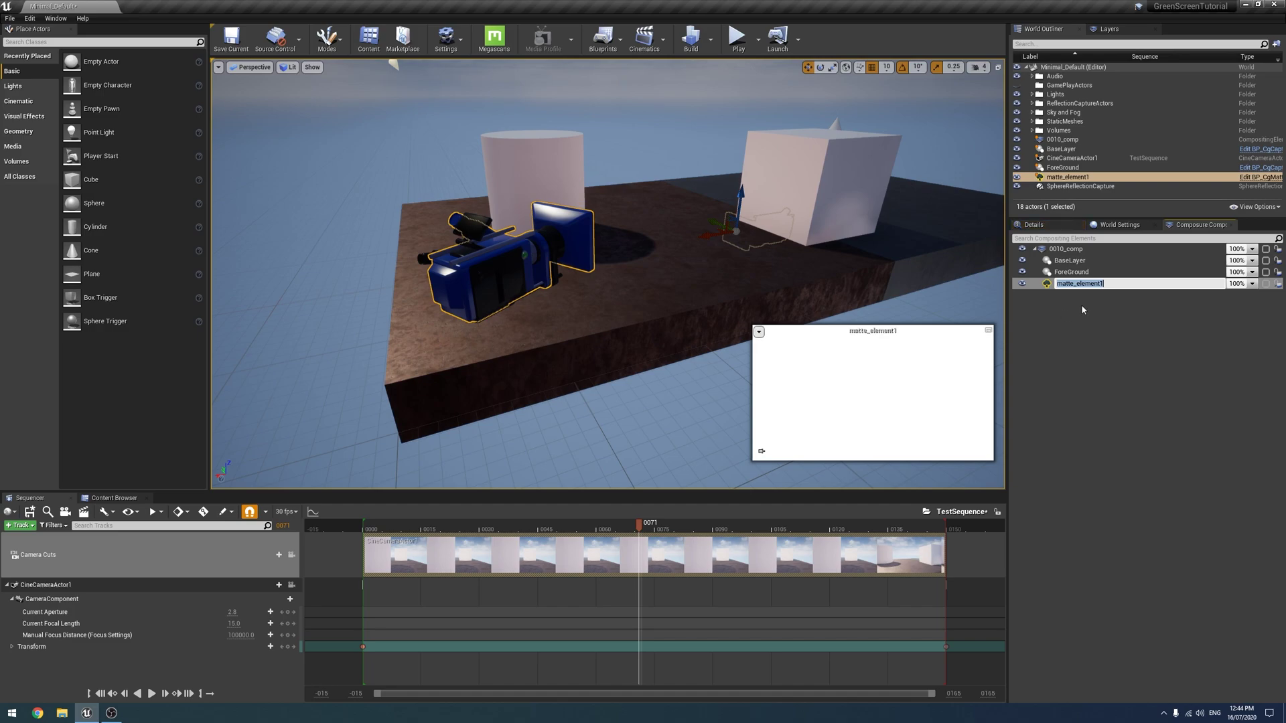
{"action": "type", "text": "ForeGround"}
{"action": "key", "text": "Escape"}
{"action": "double_click", "coordinate": [1117, 283]}
{"action": "type", "text": "For"}
{"action": "key", "text": "Return"}
{"action": "mouse_move", "coordinate": [938, 273]}
{"action": "right_mouse_down"}
{"action": "mouse_move", "coordinate": [935, 258]}
{"action": "mouse_move", "coordinate": [956, 256]}
{"action": "right_mouse_up"}
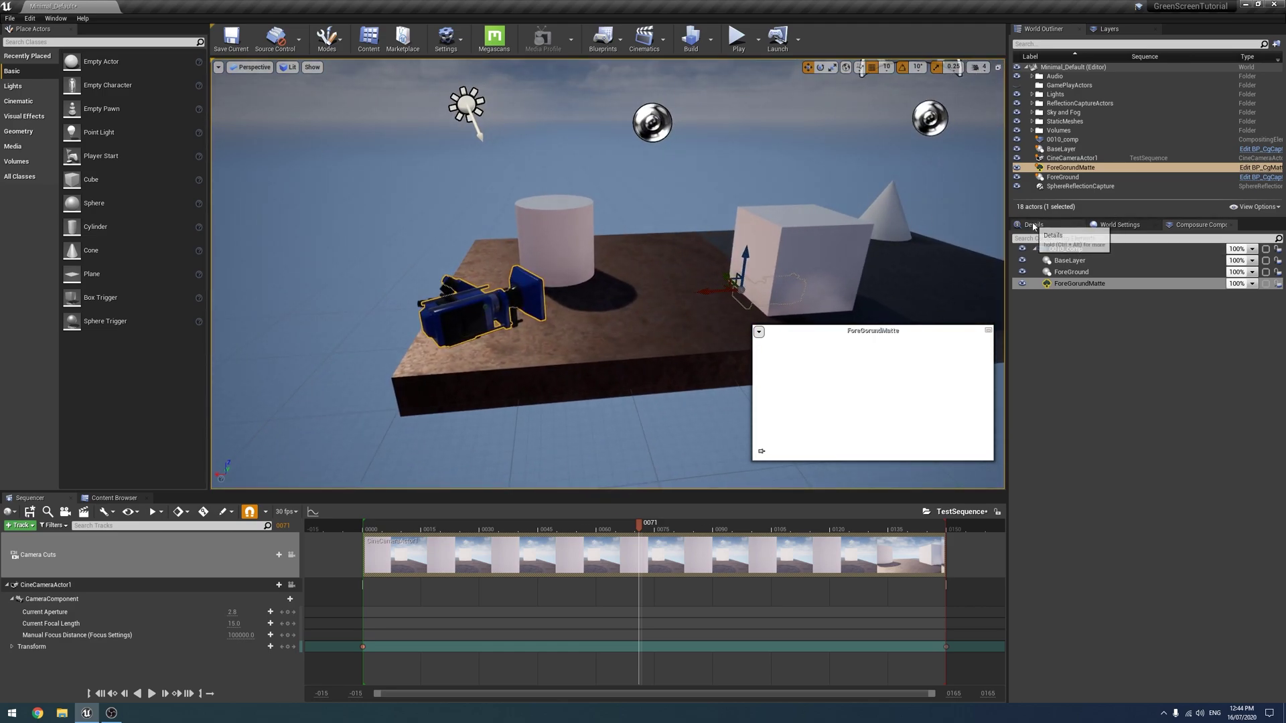
Show the Layers panel from the Window menu.
{"action": "mouse_move", "coordinate": [463, 217]}
{"action": "right_mouse_down"}
{"action": "mouse_move", "coordinate": [509, 221]}
{"action": "mouse_move", "coordinate": [469, 213]}
{"action": "right_mouse_up"}
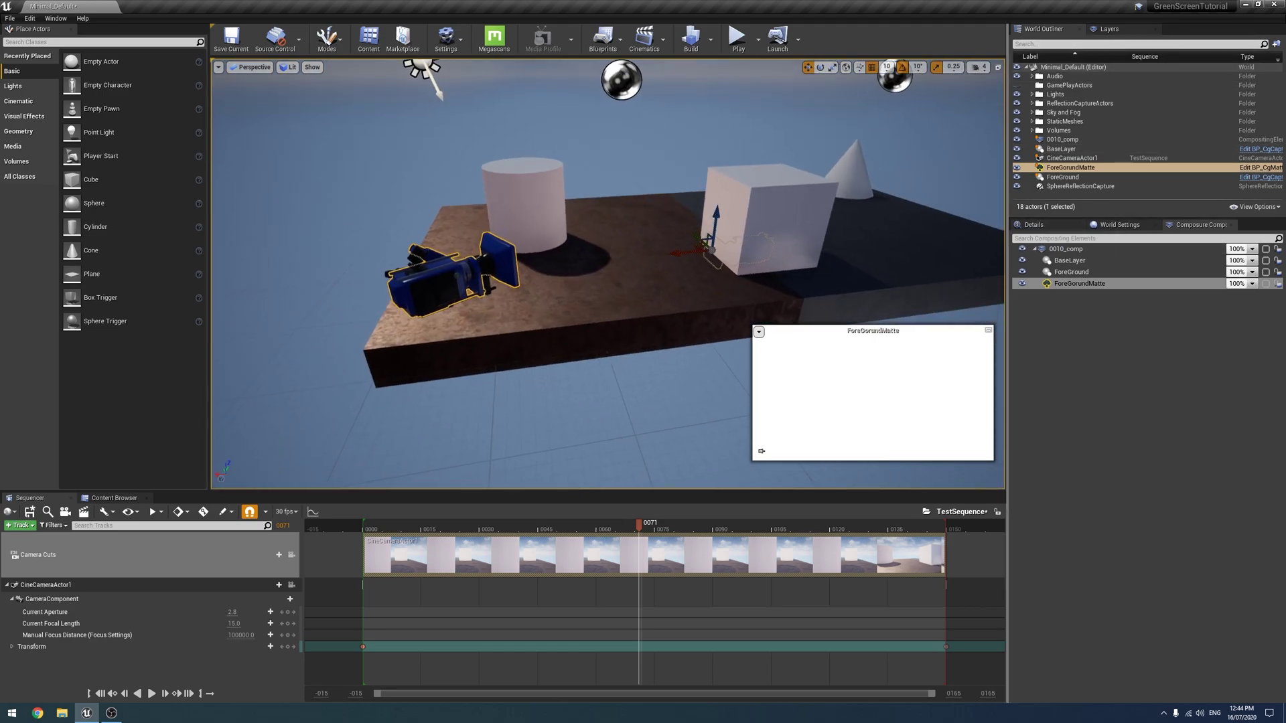
{"action": "left_click", "coordinate": [55, 18]}
{"action": "mouse_move", "coordinate": [54, 38]}
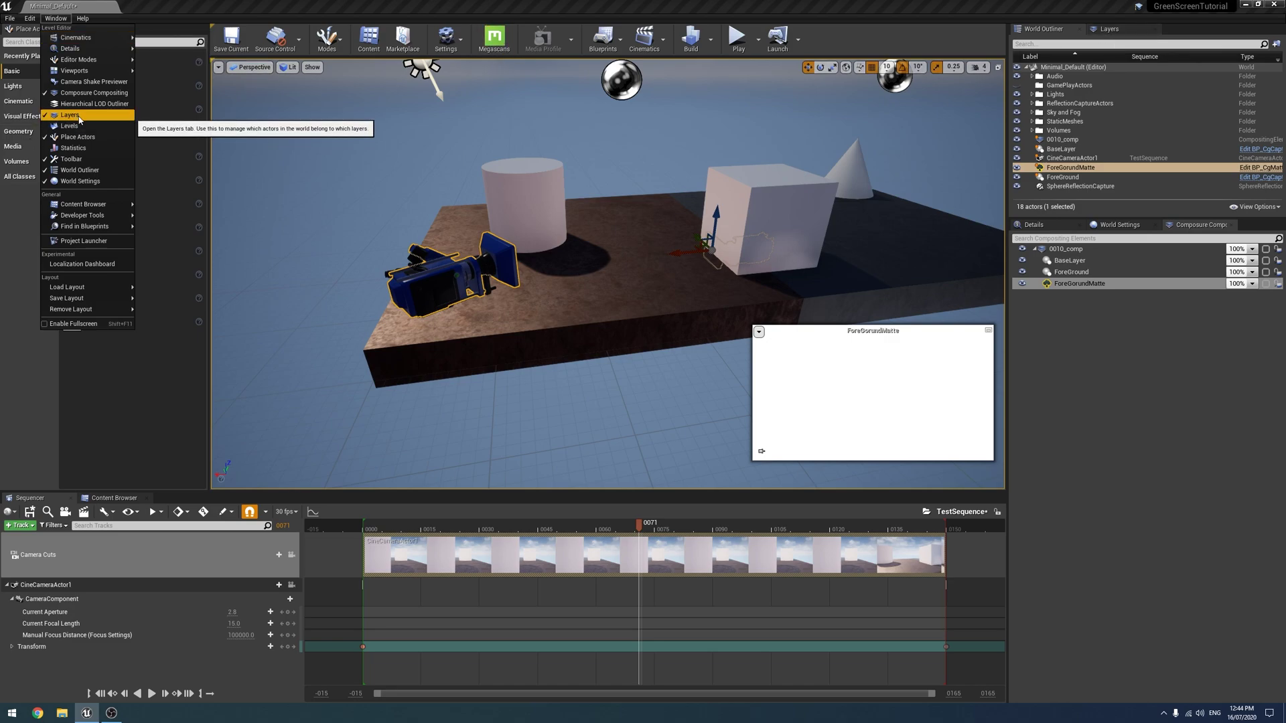
{"action": "left_click", "coordinate": [1109, 28]}
Select the cylinder, cube and cone together in the viewport.
{"action": "right_click_drag", "start_coordinate": [582, 191], "coordinate": [583, 191]}
{"action": "right_click_drag", "start_coordinate": [452, 168], "coordinate": [452, 168]}
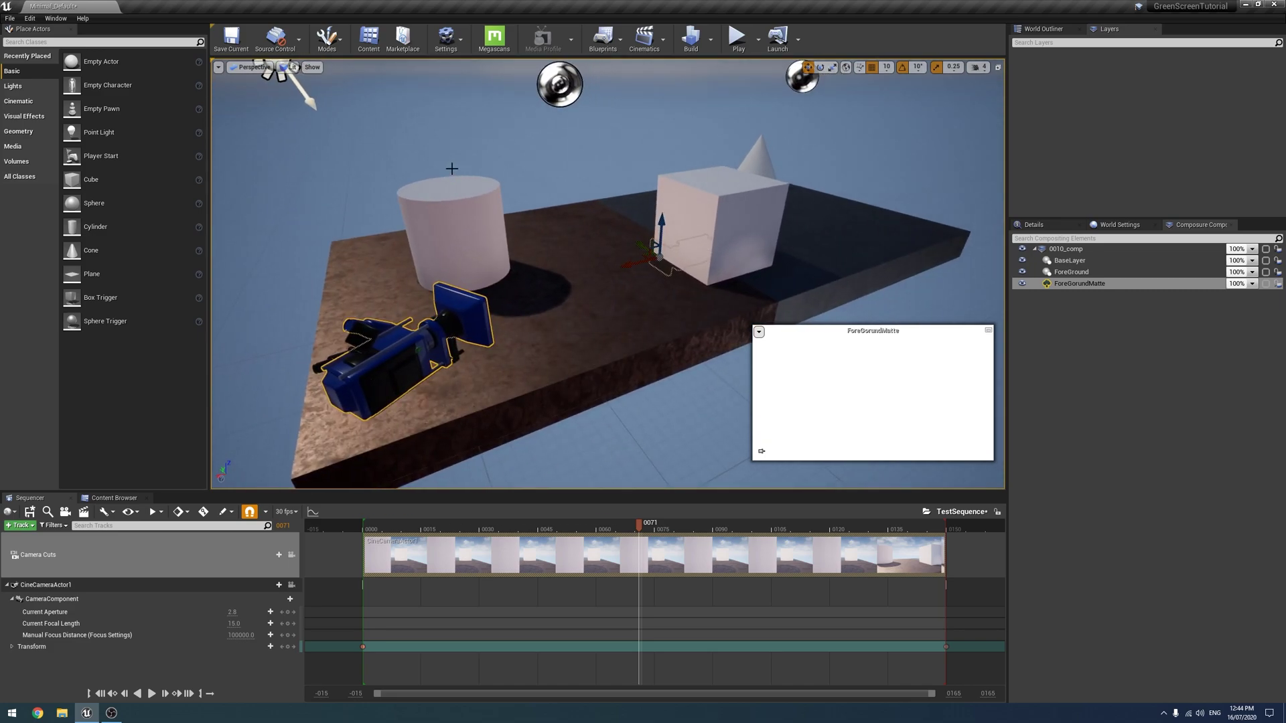
{"action": "left_click", "coordinate": [452, 237]}
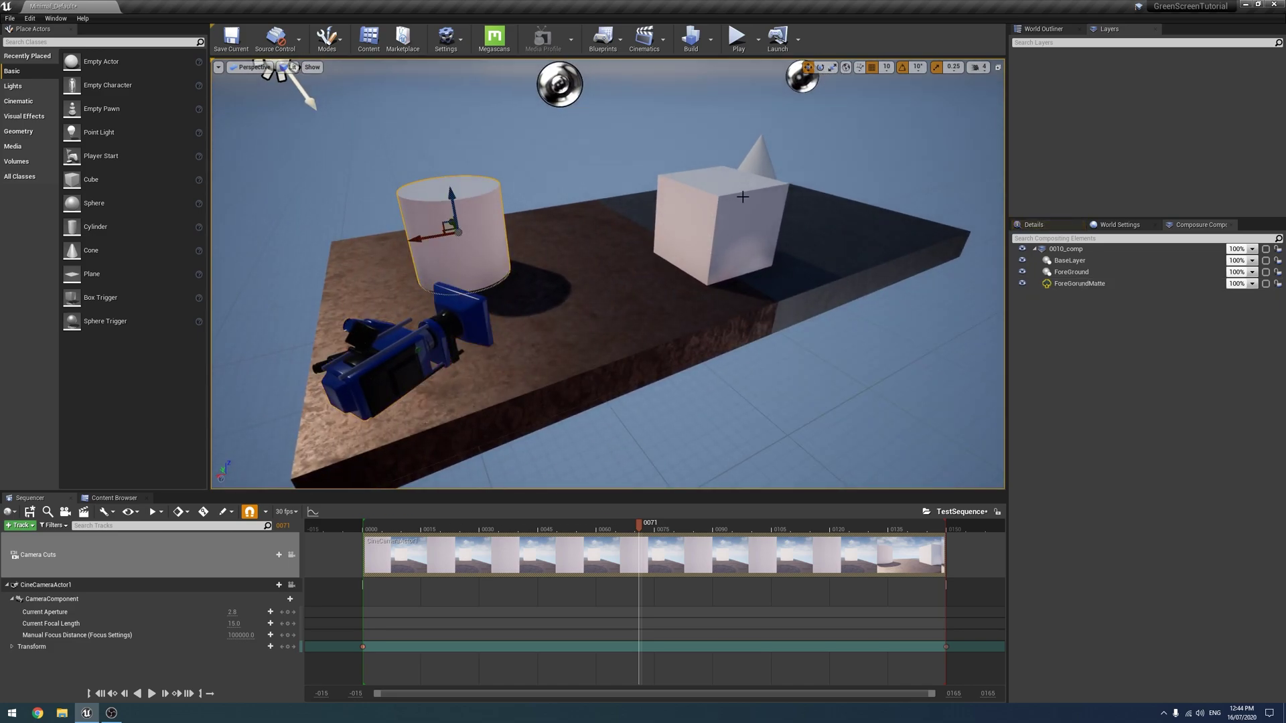
{"action": "left_click", "coordinate": [692, 217], "text": "ctrl"}
{"action": "left_click", "coordinate": [756, 156], "text": "ctrl"}
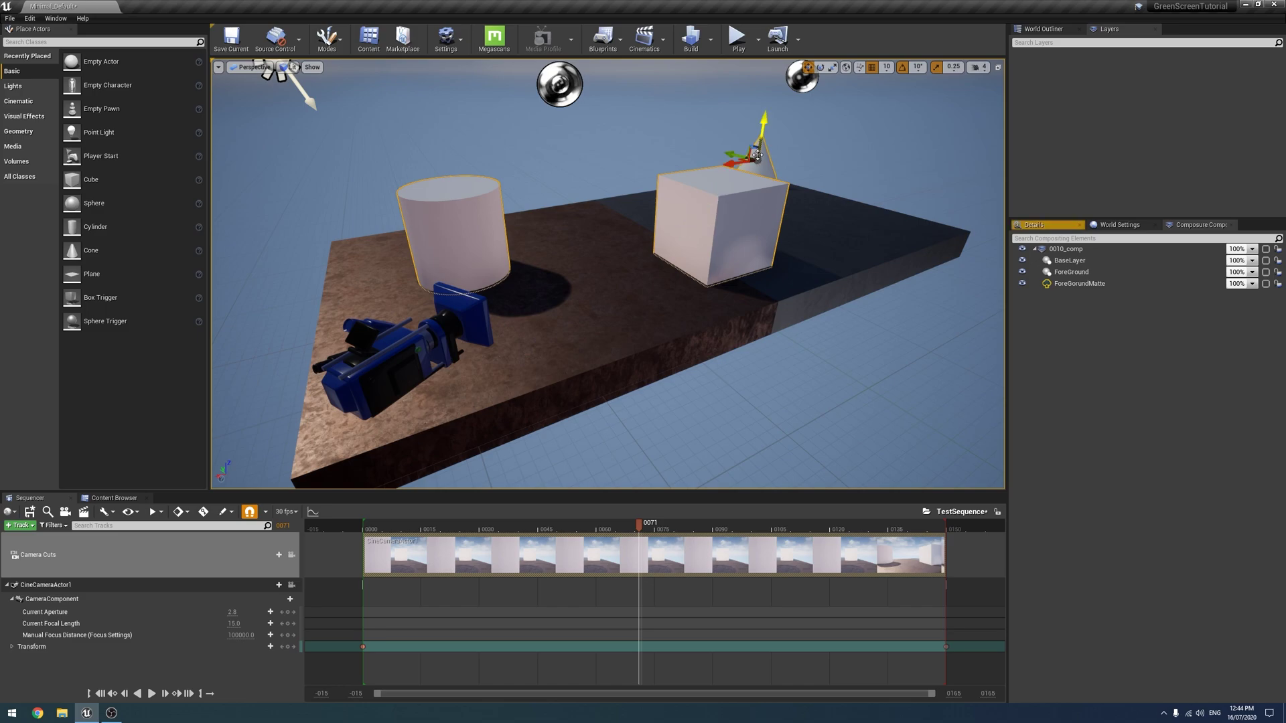
{"action": "right_click_drag", "start_coordinate": [560, 317], "coordinate": [560, 317]}
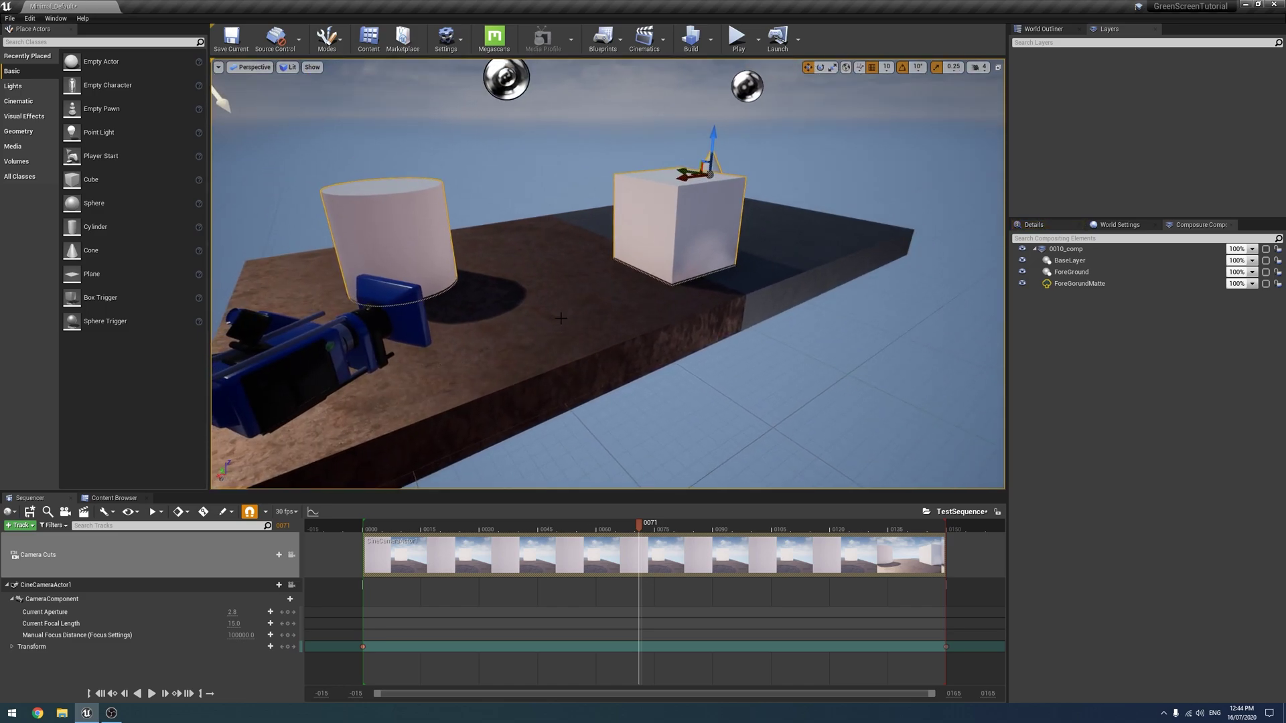
Add the selected actors to a new layer named ForeGround.
{"action": "right_click", "coordinate": [1050, 100]}
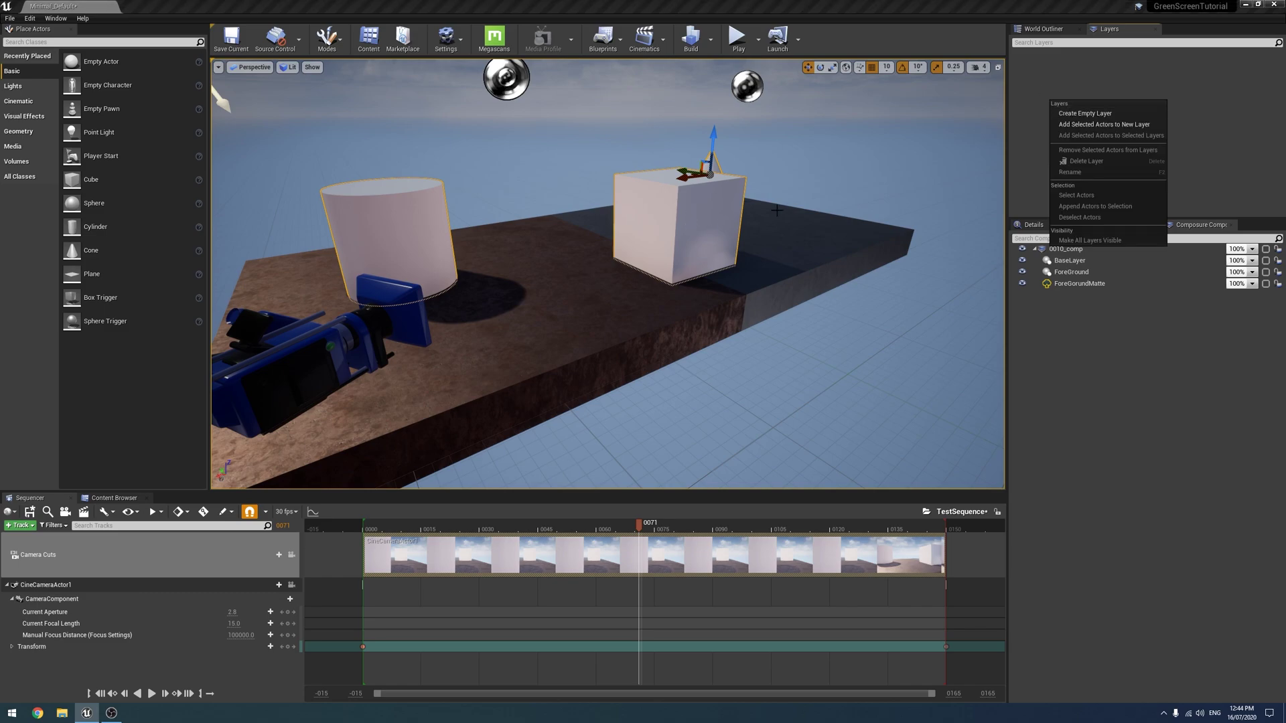
{"action": "left_click", "coordinate": [1080, 125]}
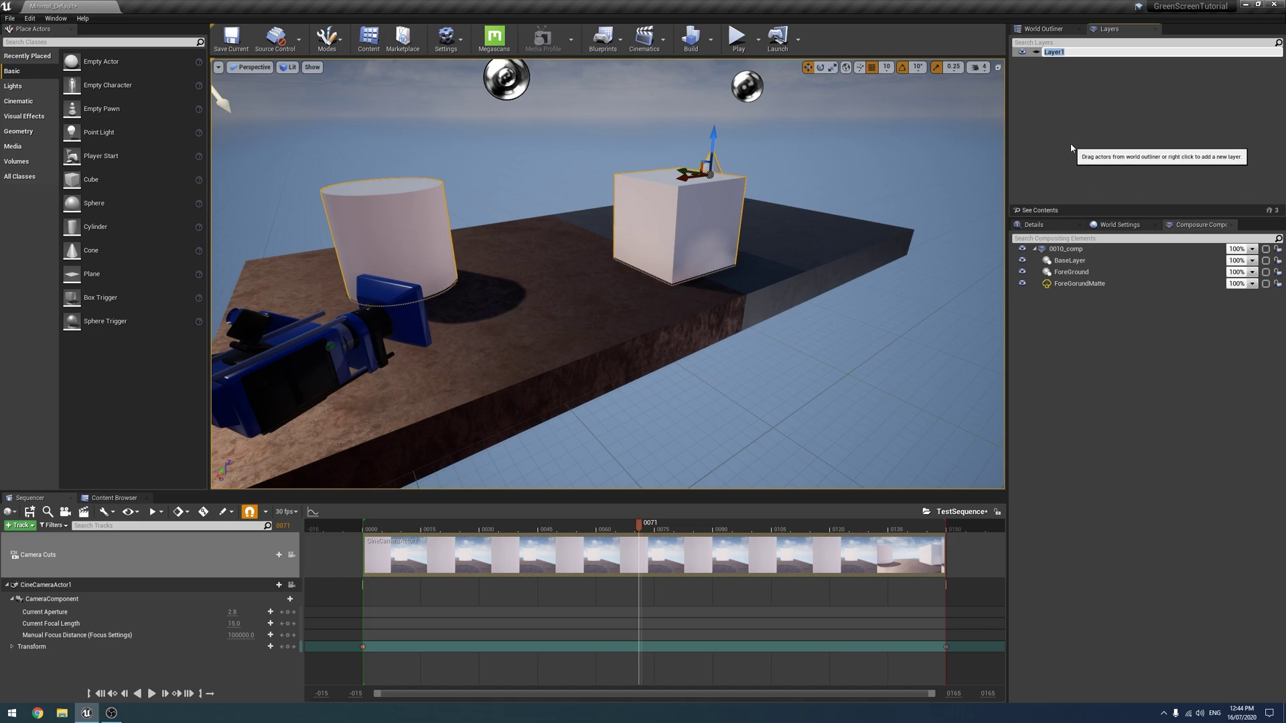
{"action": "type", "text": "ForeGround"}
{"action": "key", "text": "Return"}
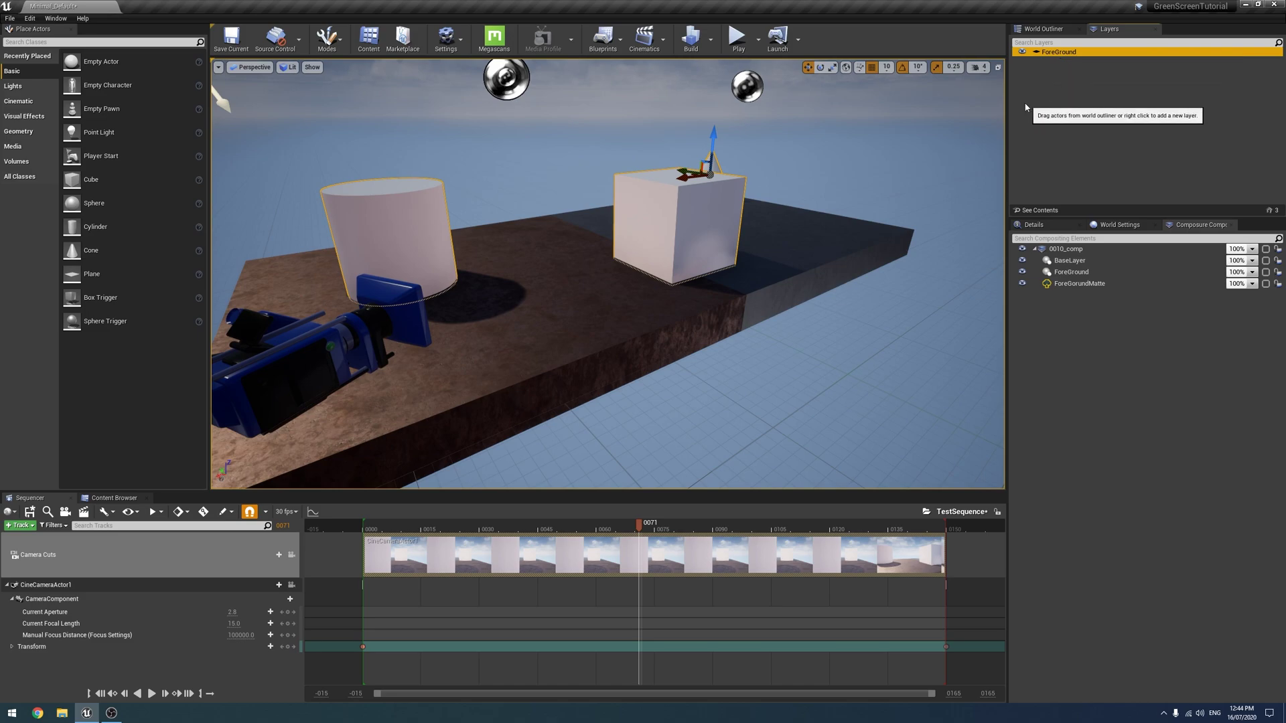
{"action": "right_click_drag", "start_coordinate": [770, 235], "coordinate": [770, 236]}
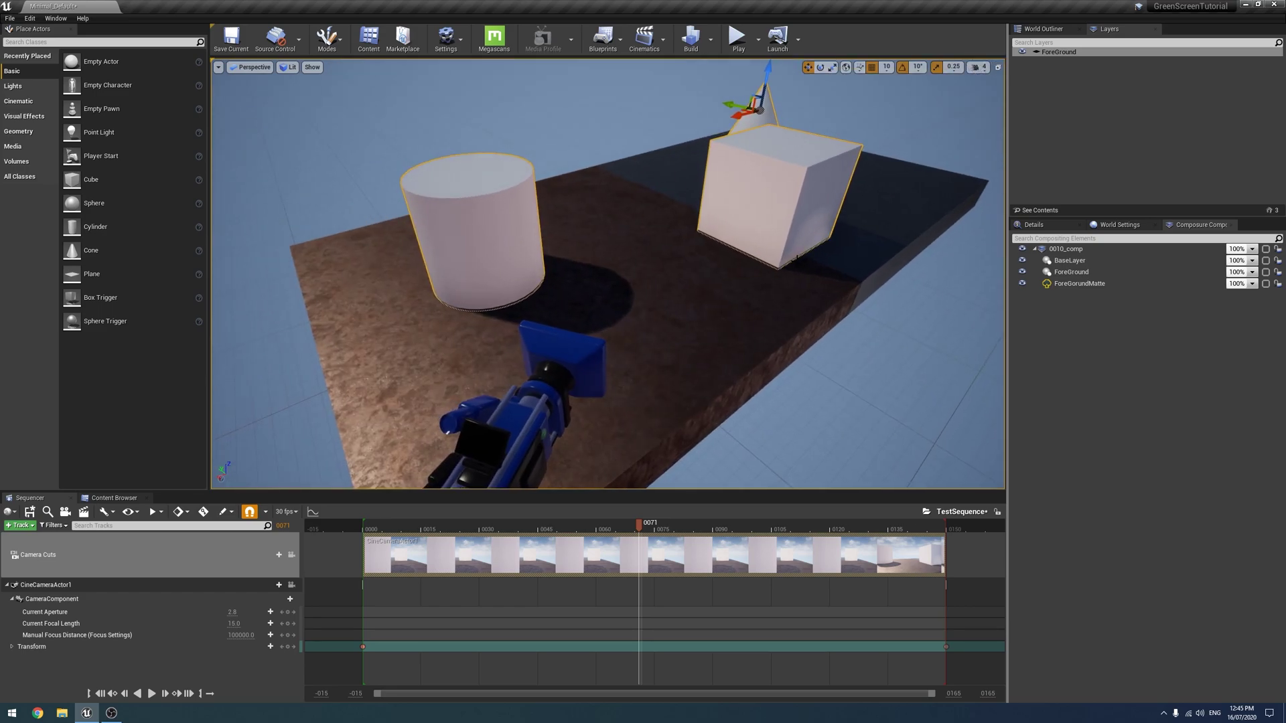
Select the ForeGround layer and toggle its visibility on and off.
{"action": "left_click", "coordinate": [1045, 100]}
{"action": "left_click", "coordinate": [1057, 51]}
{"action": "left_click", "coordinate": [1022, 52]}
{"action": "left_click", "coordinate": [1022, 51]}
{"action": "left_click", "coordinate": [1023, 52]}
Repeatedly toggle the ForeGround layer's visibility to hide and show the cylinder, cube and cone.
{"action": "left_click", "coordinate": [1023, 51]}
{"action": "left_click", "coordinate": [1024, 52]}
{"action": "left_click", "coordinate": [1023, 51]}
{"action": "left_click", "coordinate": [1024, 52]}
{"action": "left_click", "coordinate": [1023, 52]}
{"action": "left_click", "coordinate": [1023, 52]}
{"action": "left_click", "coordinate": [1023, 52]}
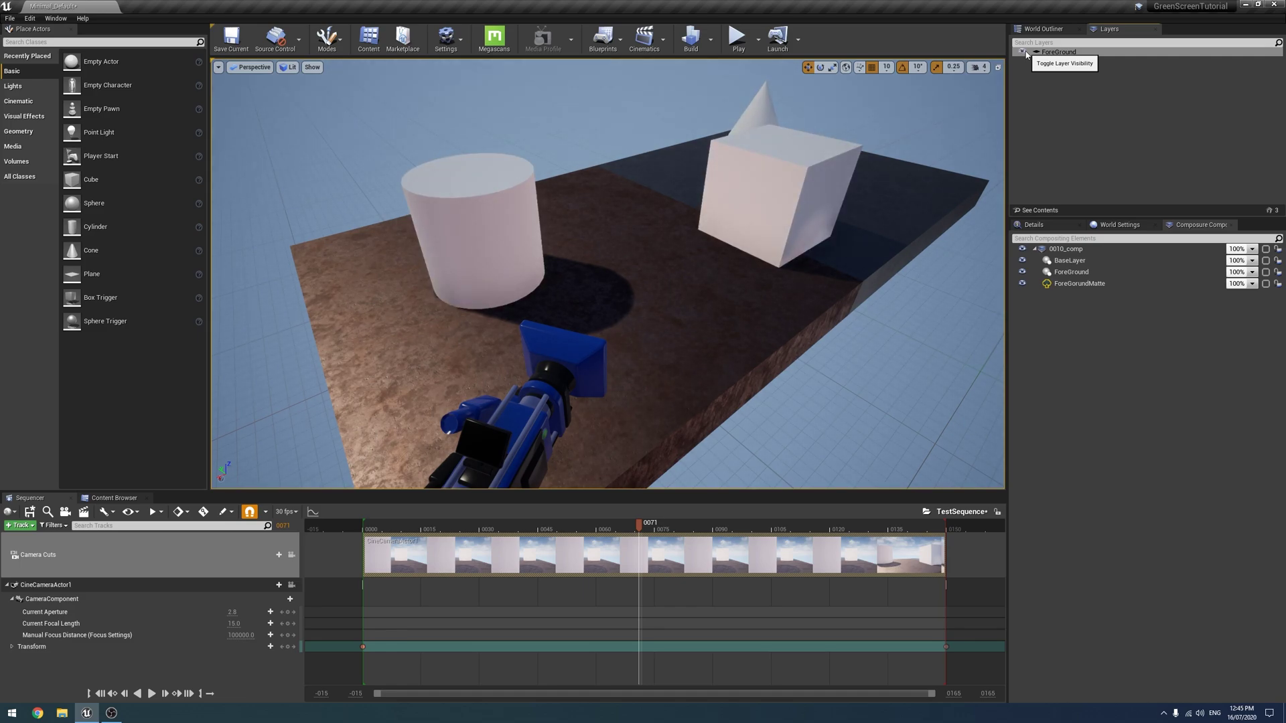
{"action": "left_click", "coordinate": [1023, 51]}
{"action": "left_click", "coordinate": [1023, 51]}
{"action": "left_click", "coordinate": [1023, 51]}
{"action": "left_click", "coordinate": [1023, 51]}
Select the Cone, Cube and Cylinder in the World Outliner's StaticMeshes folder.
{"action": "left_click", "coordinate": [1044, 29]}
{"action": "left_click", "coordinate": [1032, 121]}
{"action": "left_click", "coordinate": [1060, 131]}
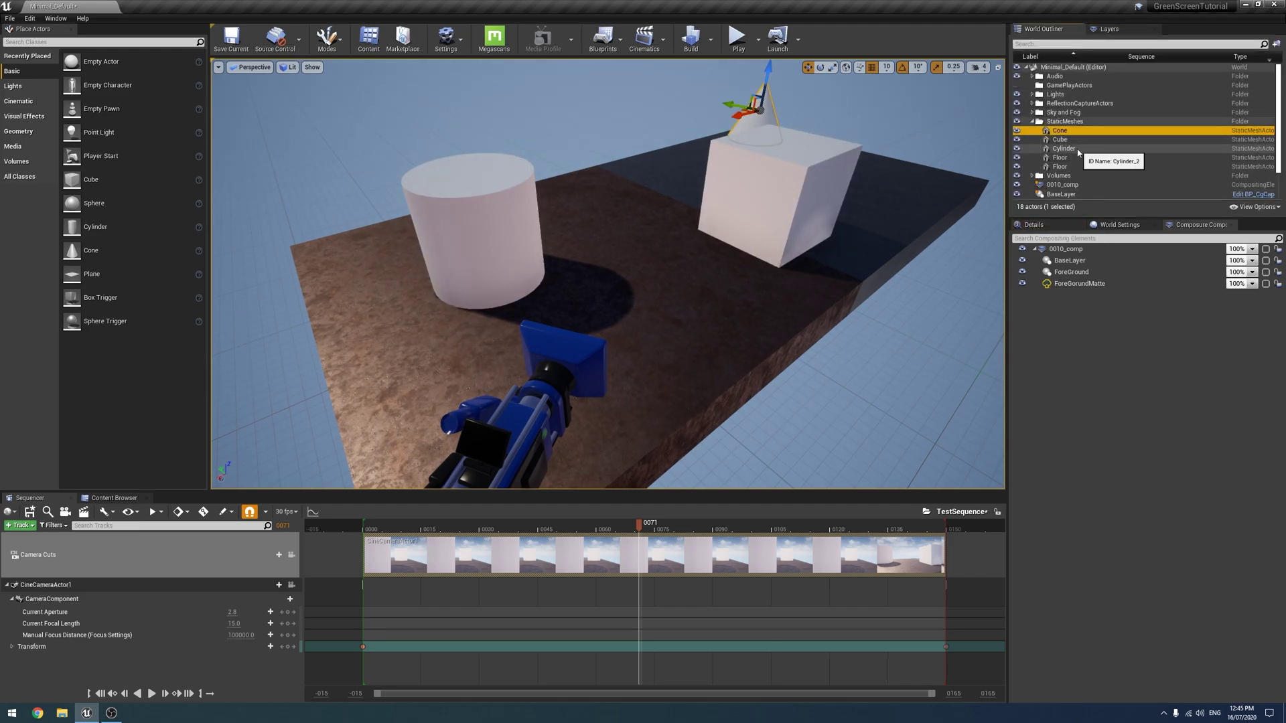
{"action": "left_click", "coordinate": [1078, 148], "text": "shift"}
{"action": "left_click", "coordinate": [1107, 30]}
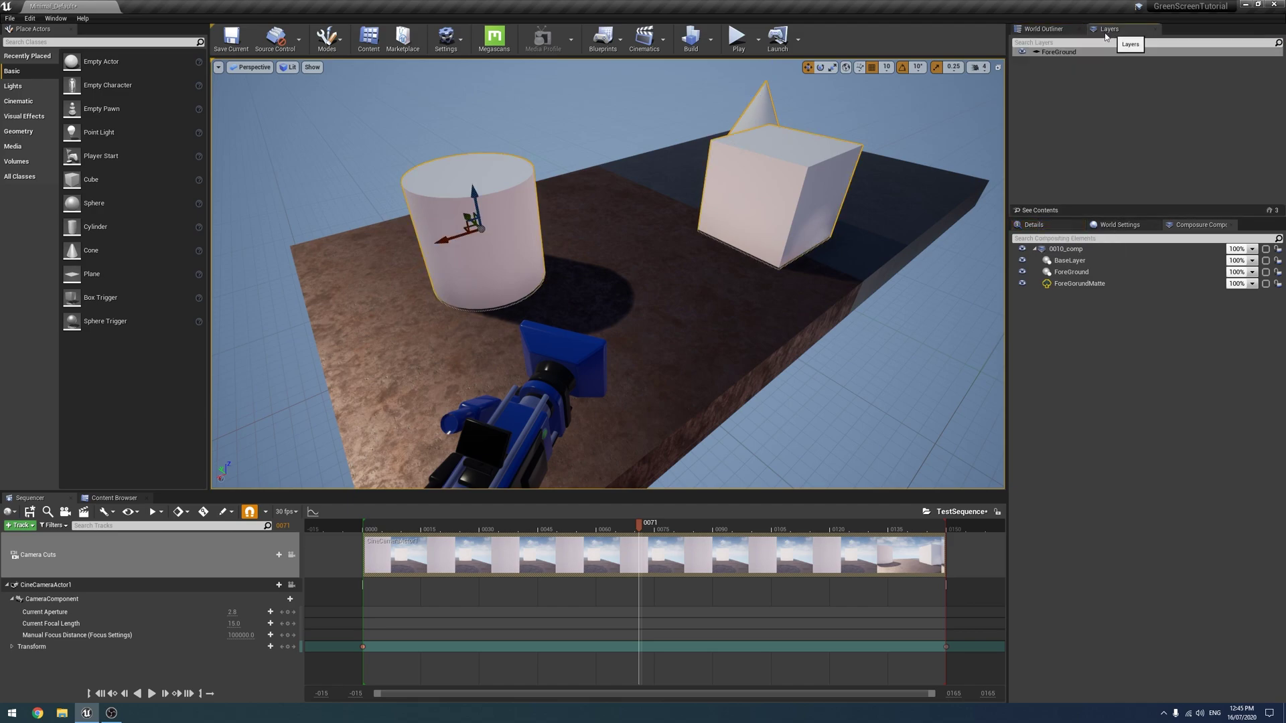
Hide and reshow the ForeGround layer, list its actors, then return to the World Outliner.
{"action": "left_click", "coordinate": [1022, 52]}
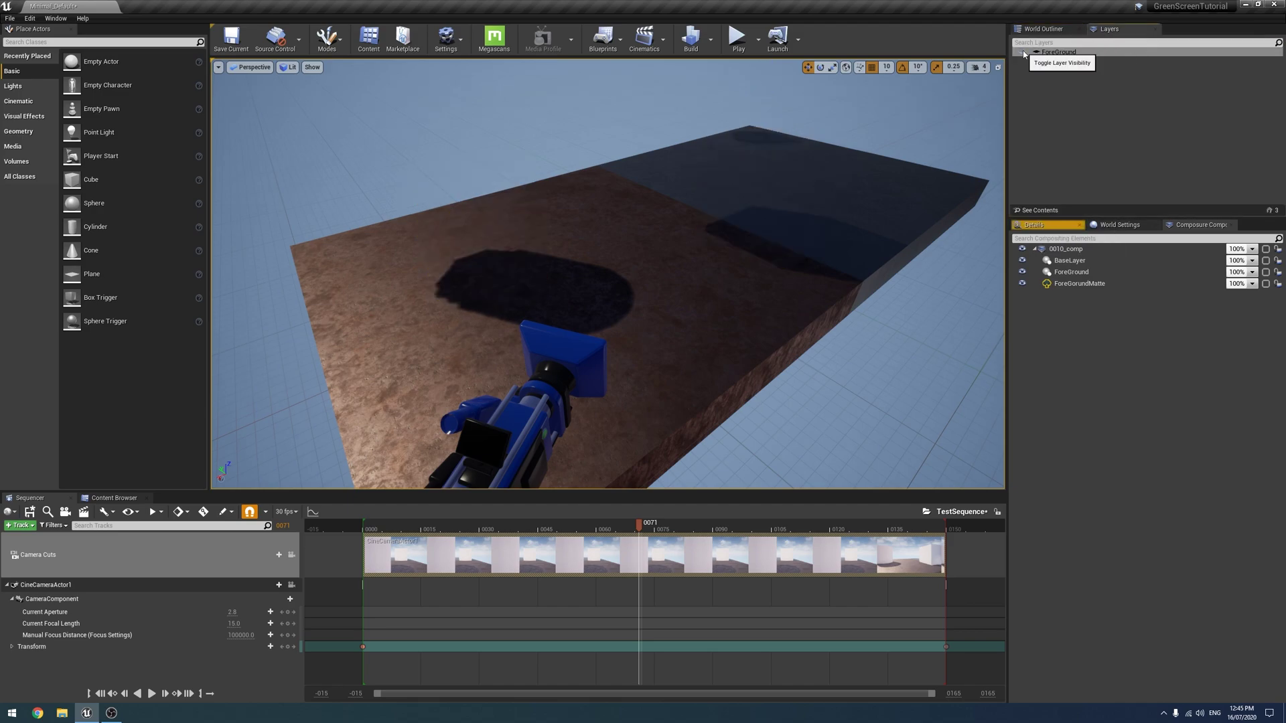
{"action": "left_click", "coordinate": [1022, 52]}
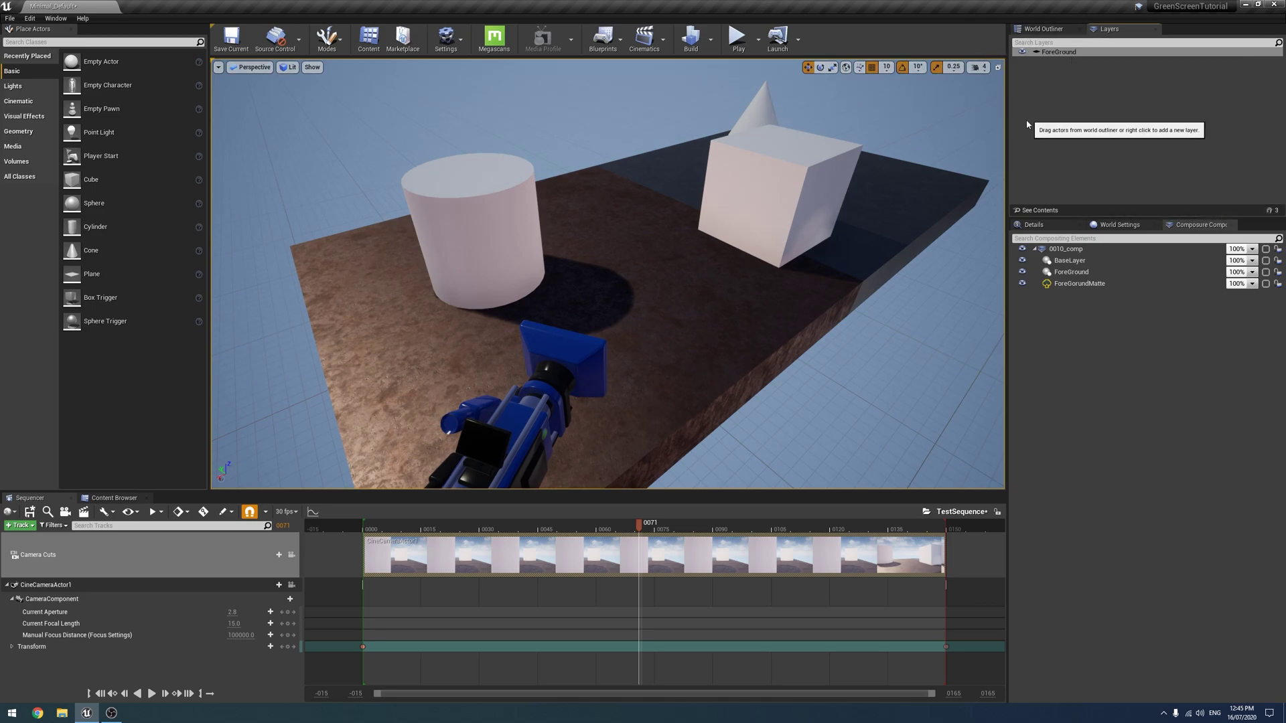
{"action": "left_click", "coordinate": [1031, 212]}
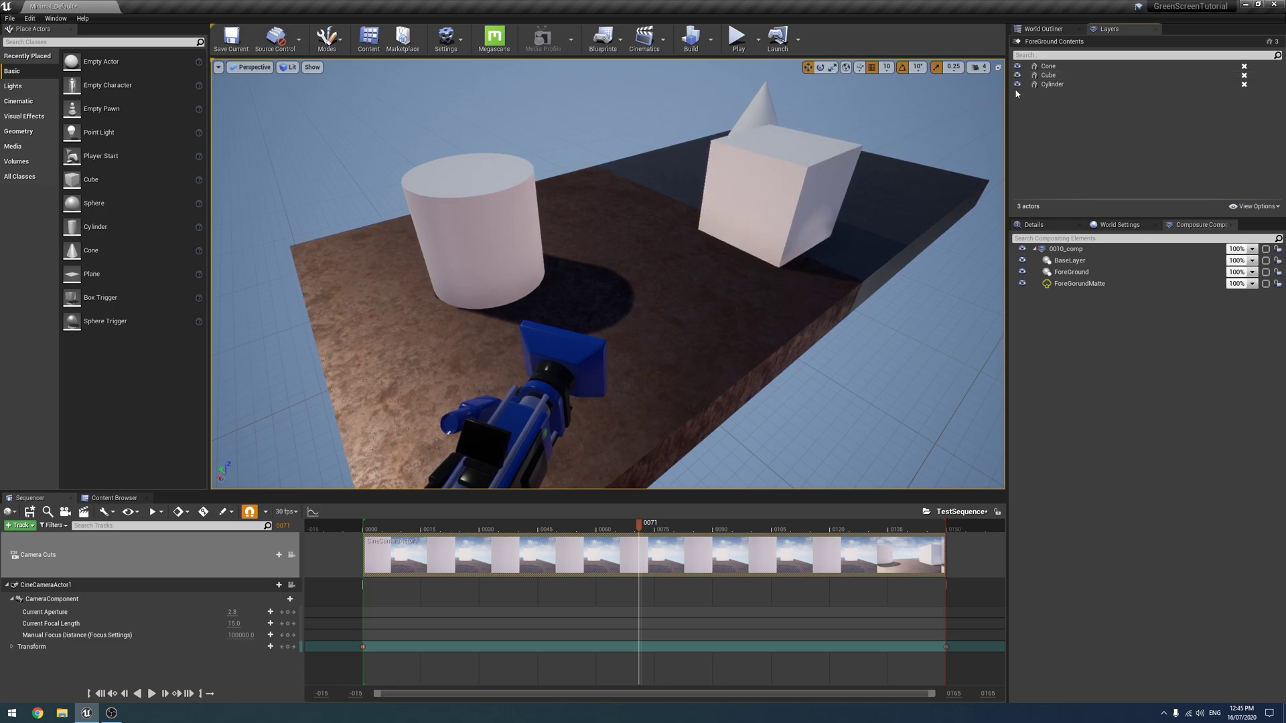
{"action": "left_click", "coordinate": [1017, 42]}
{"action": "left_click", "coordinate": [1043, 31]}
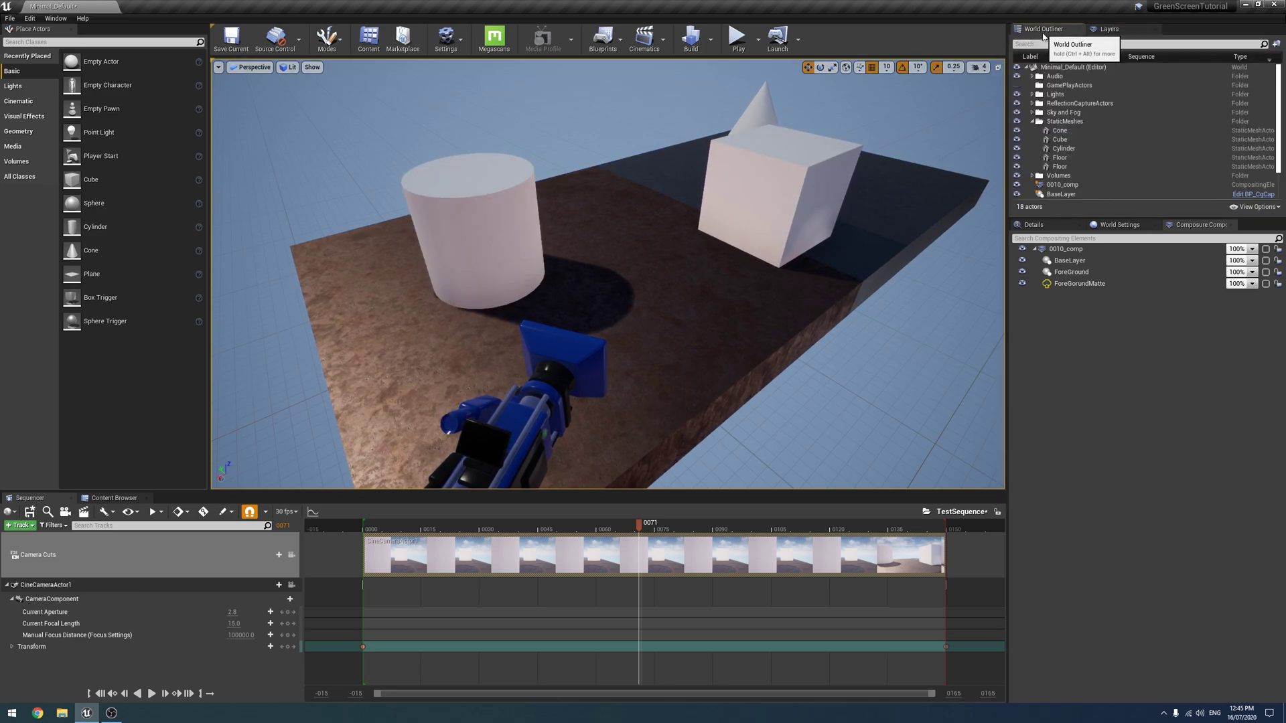
Give BaseLayer a Capture Actors entry with InclusionType Exclude for the ForeGround actor set.
{"action": "left_click", "coordinate": [1070, 260]}
{"action": "left_click", "coordinate": [1044, 227]}
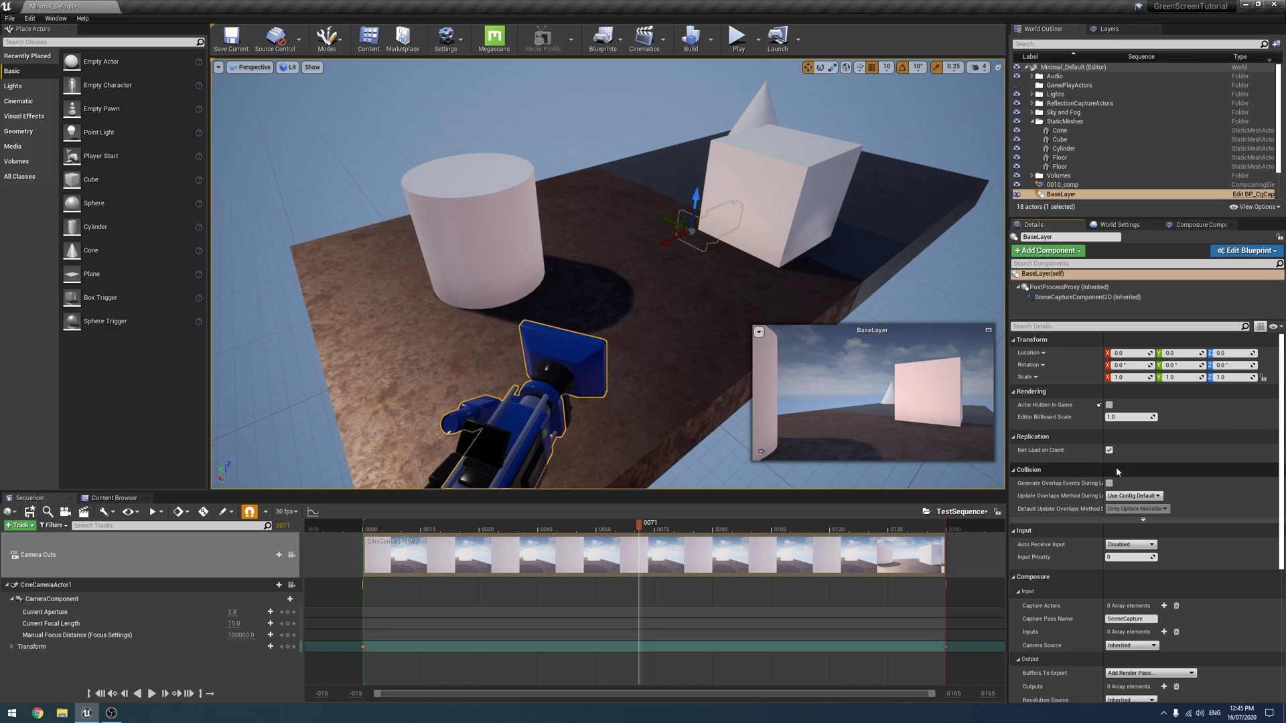
{"action": "scroll", "coordinate": [1095, 463], "scroll_direction": "down", "scroll_amount": 4}
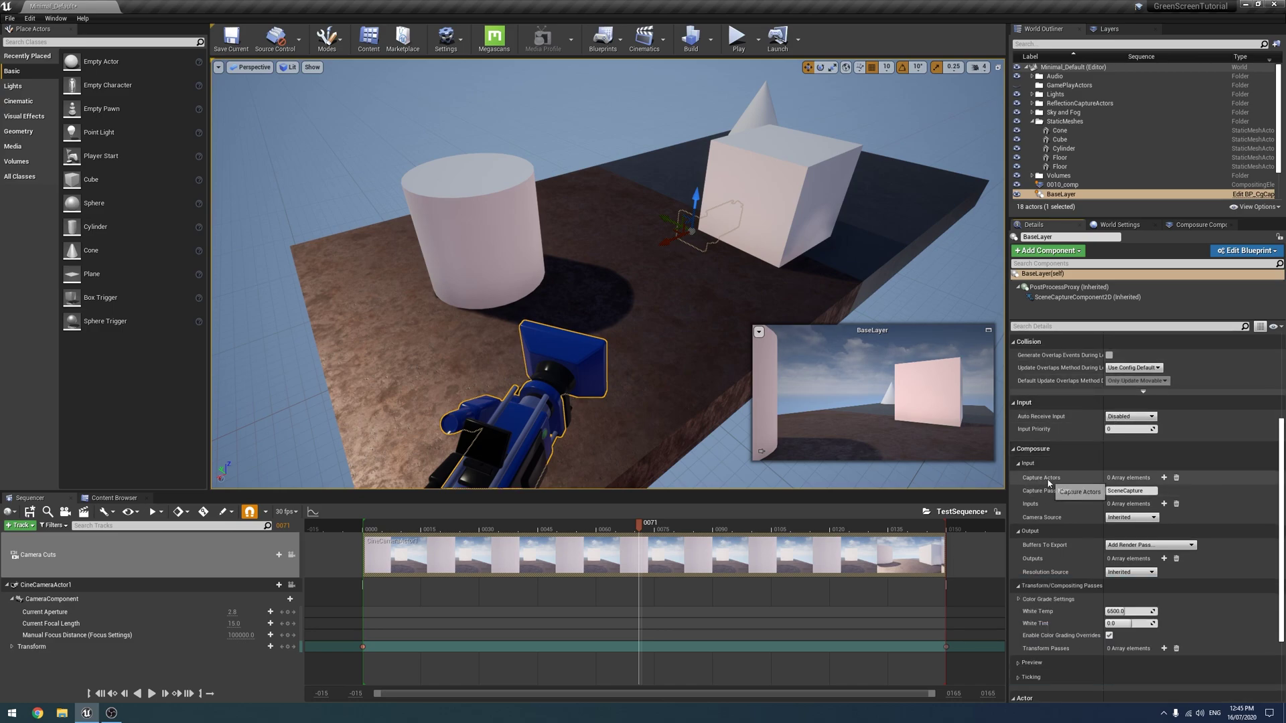
{"action": "left_click", "coordinate": [1164, 478]}
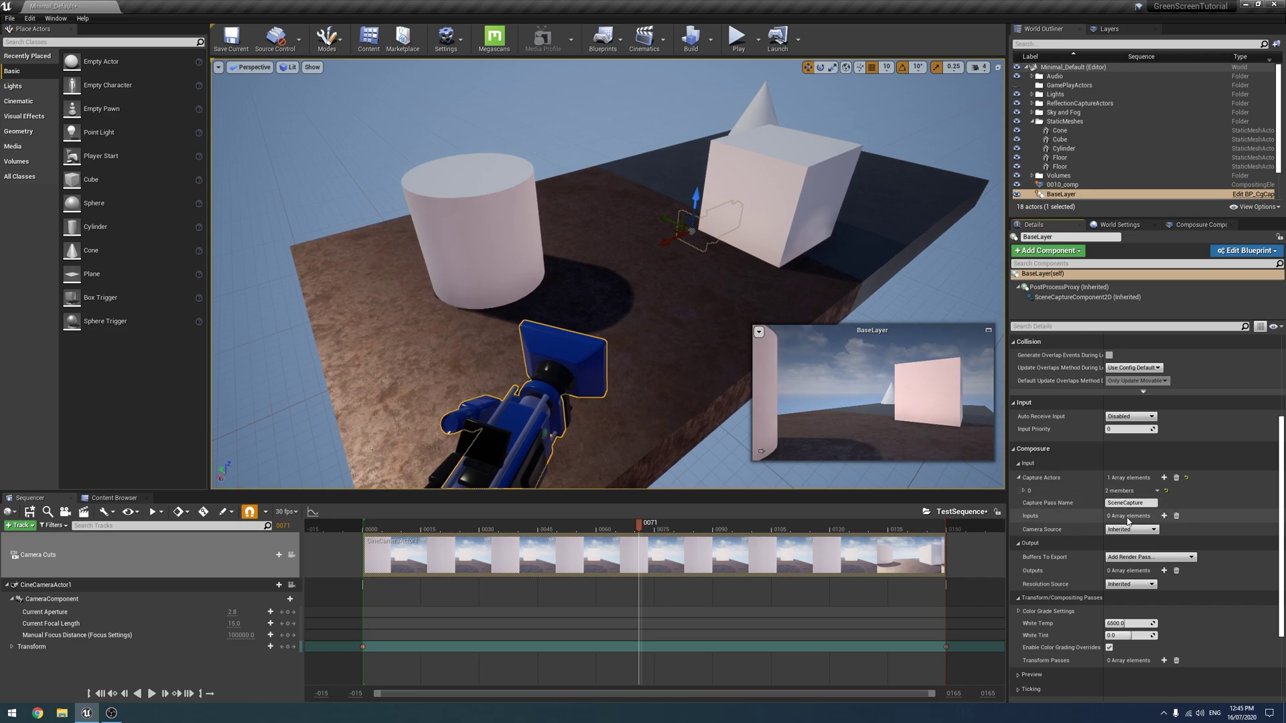
{"action": "left_click", "coordinate": [1023, 491]}
{"action": "left_click", "coordinate": [1120, 504]}
{"action": "left_click", "coordinate": [1117, 519]}
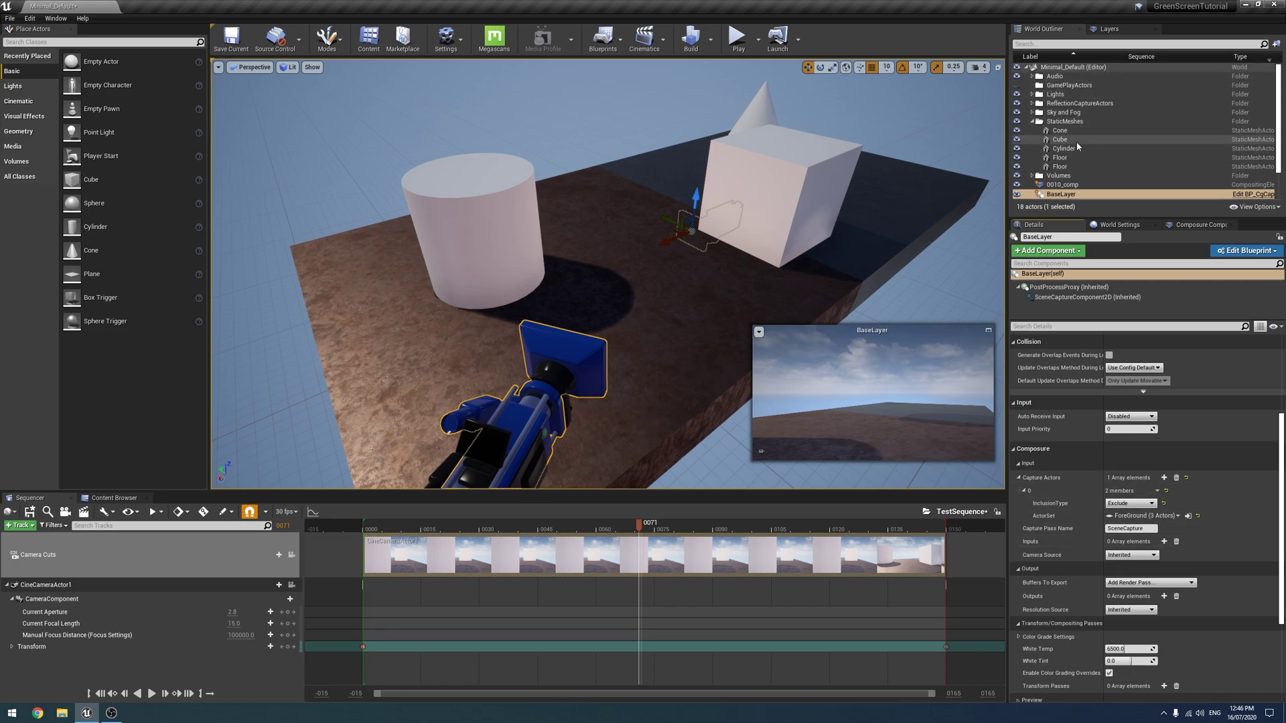
{"action": "scroll", "coordinate": [1077, 189], "scroll_direction": "down", "scroll_amount": 2}
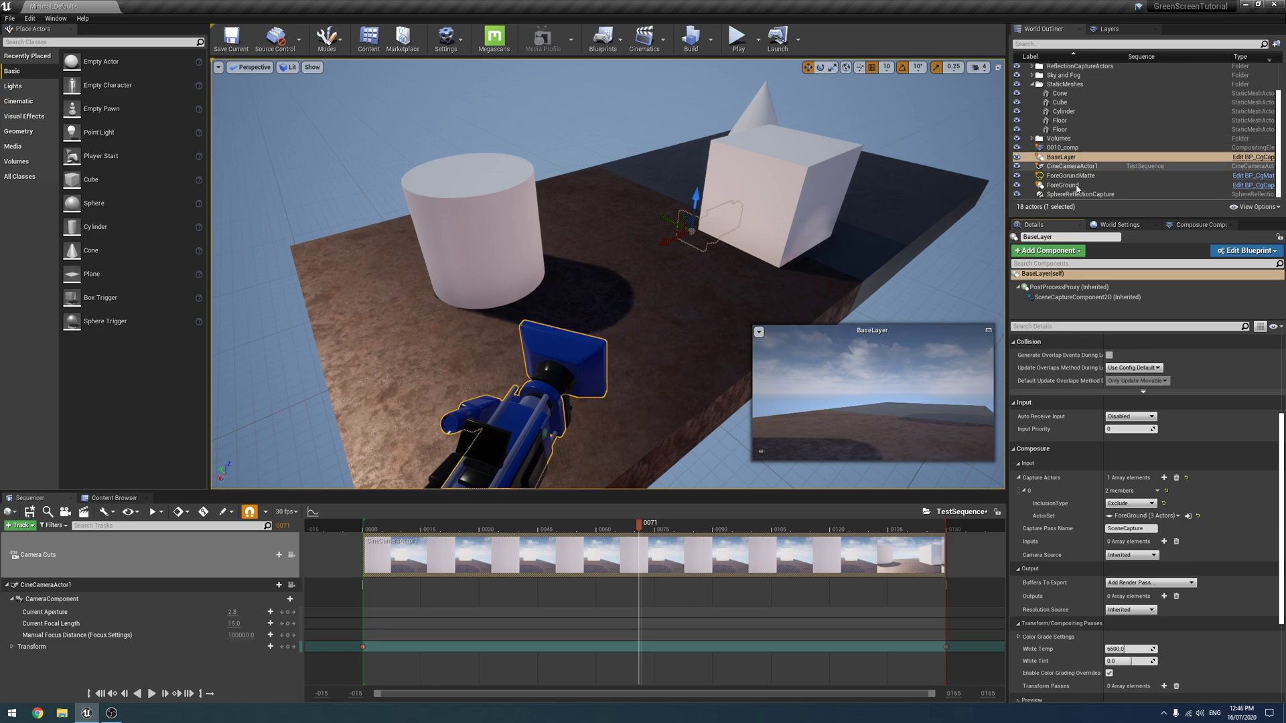
Set ForeGround's Capture Actors entry to the ForeGround (3 Actors) set, then select ForeGorundMatte.
{"action": "left_click", "coordinate": [1065, 175]}
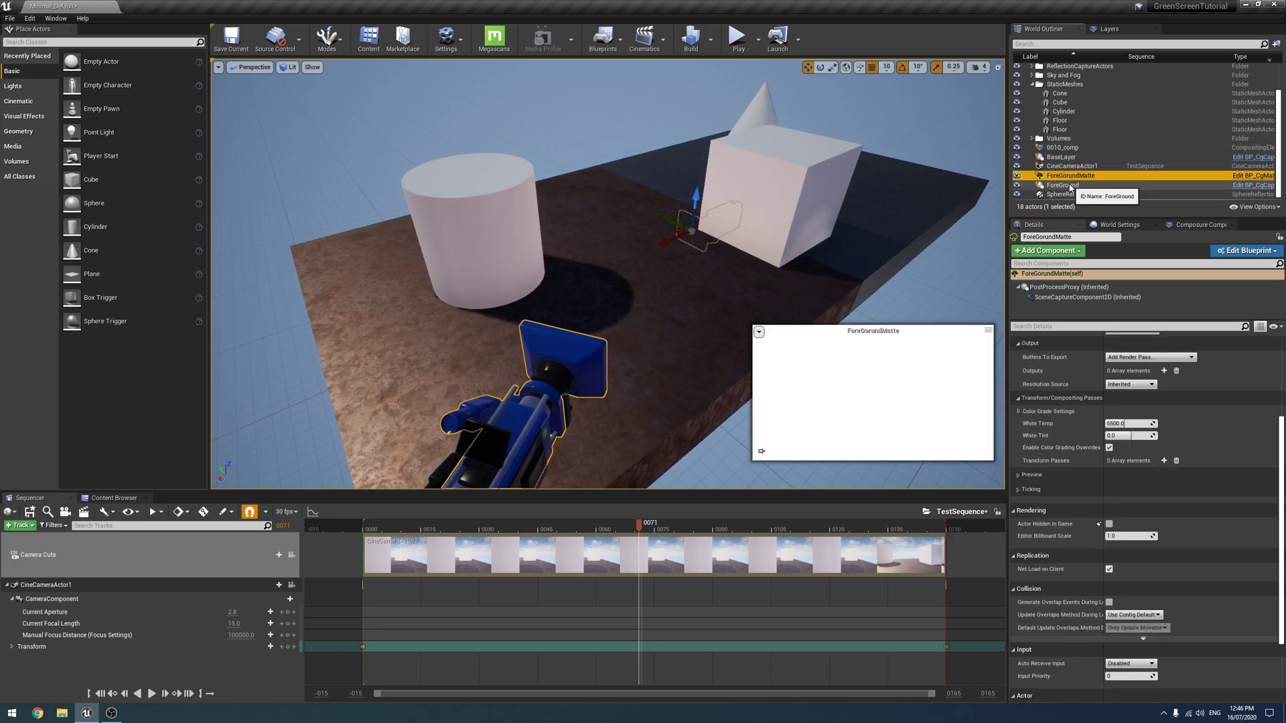
{"action": "left_click", "coordinate": [1065, 185]}
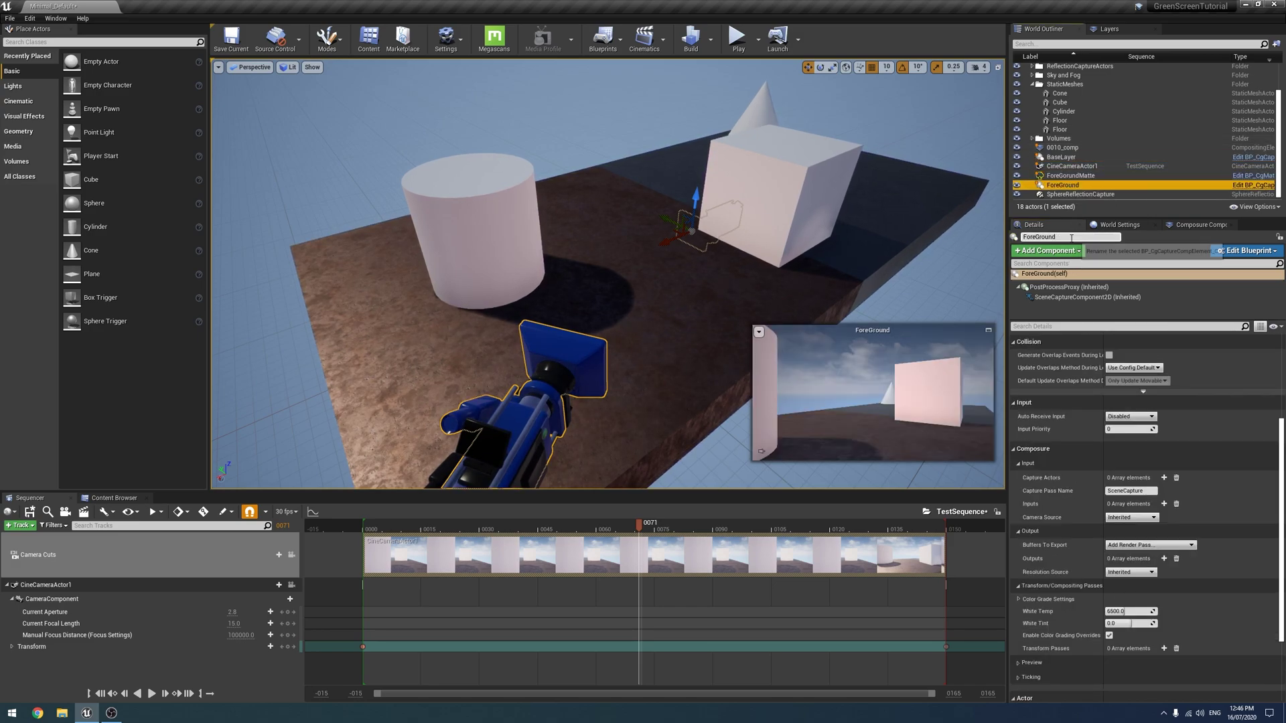
{"action": "scroll", "coordinate": [1151, 425], "scroll_direction": "down", "scroll_amount": 2}
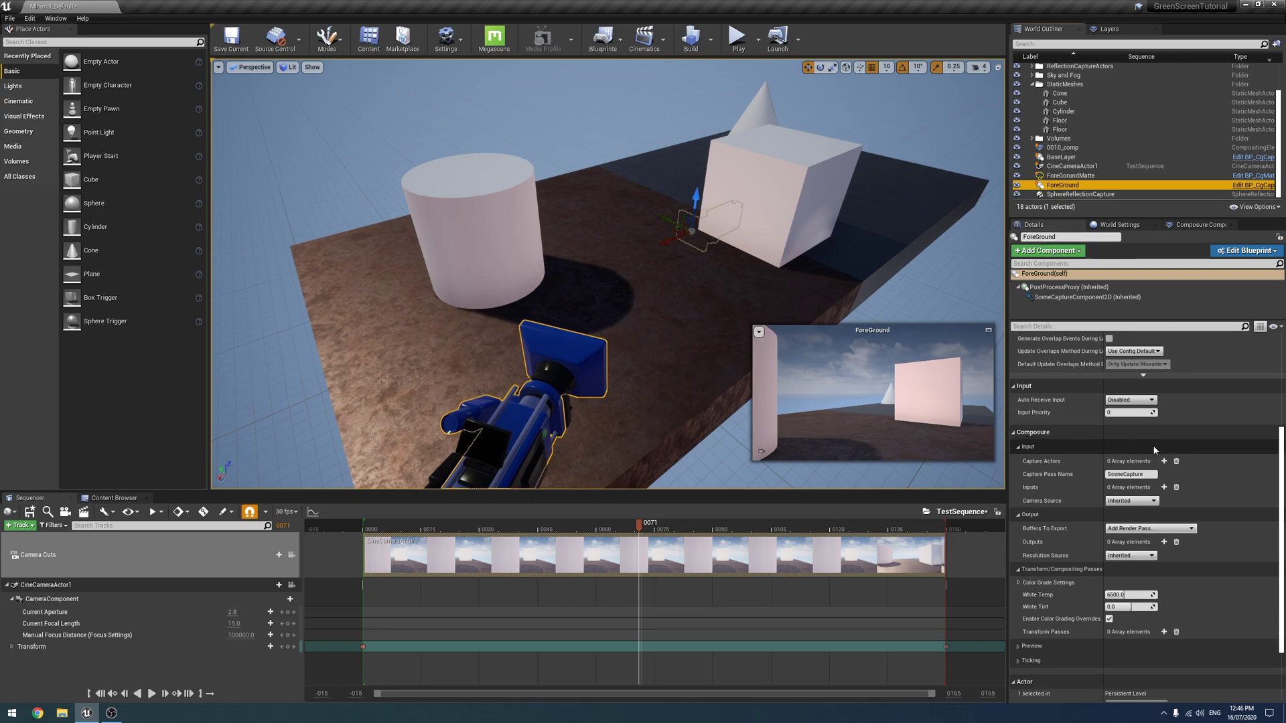
{"action": "left_click", "coordinate": [1164, 428]}
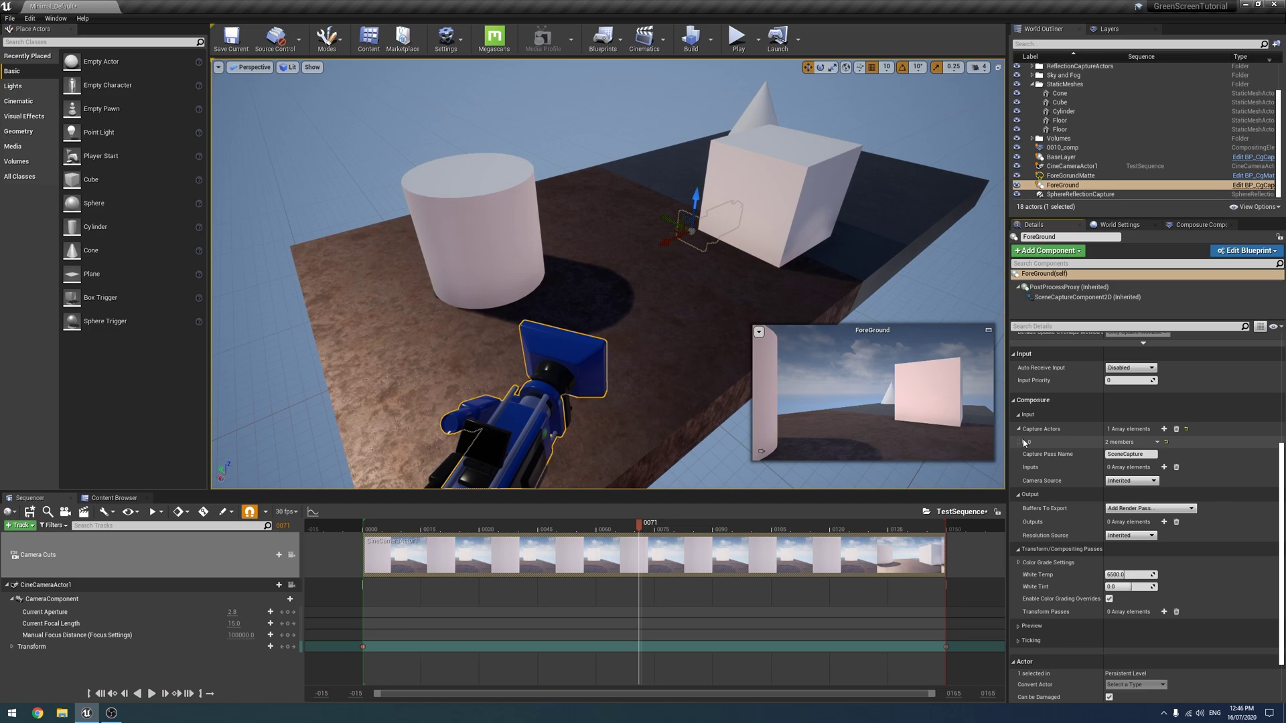
{"action": "left_click", "coordinate": [1023, 442]}
{"action": "left_click", "coordinate": [1138, 467]}
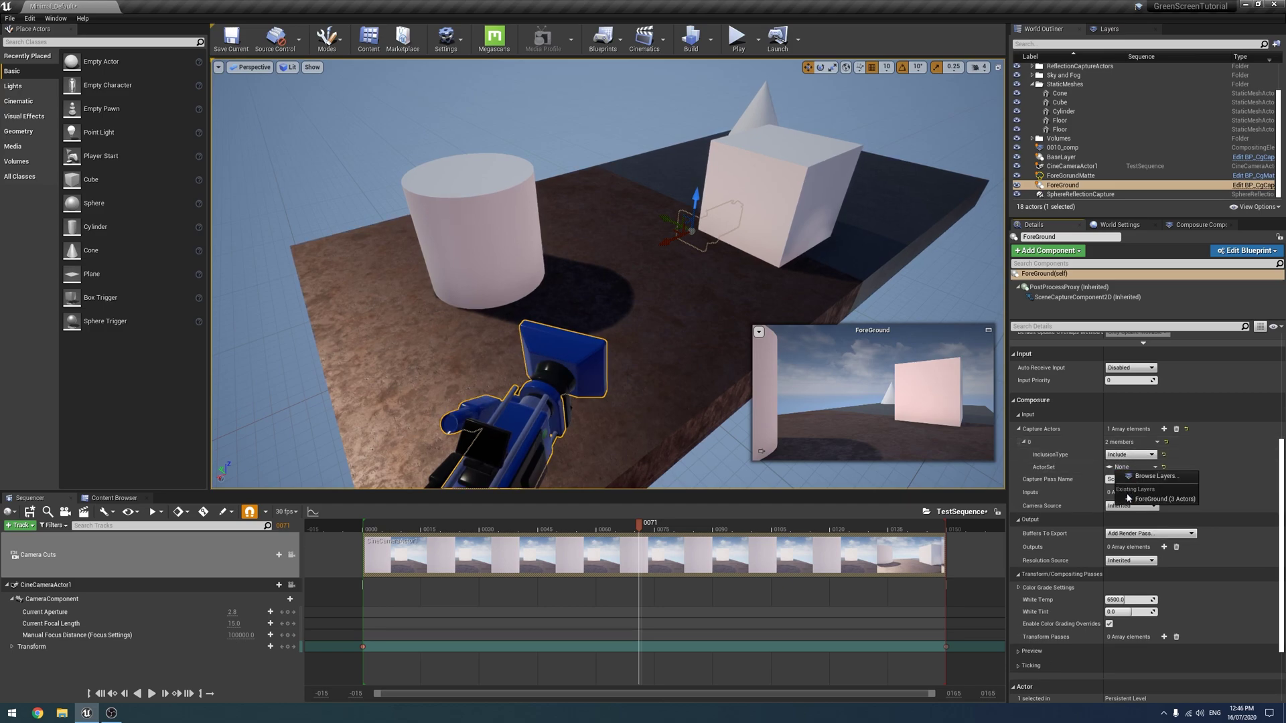
{"action": "left_click", "coordinate": [1129, 498]}
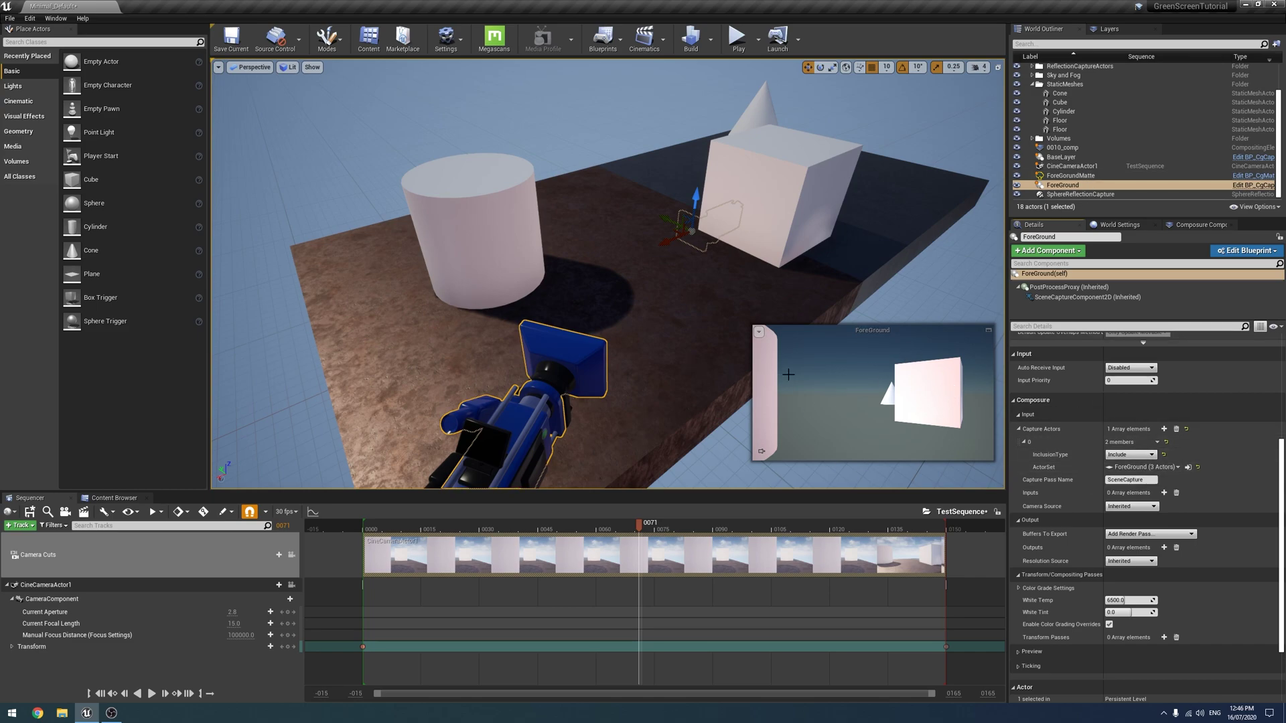
{"action": "left_click", "coordinate": [1070, 175]}
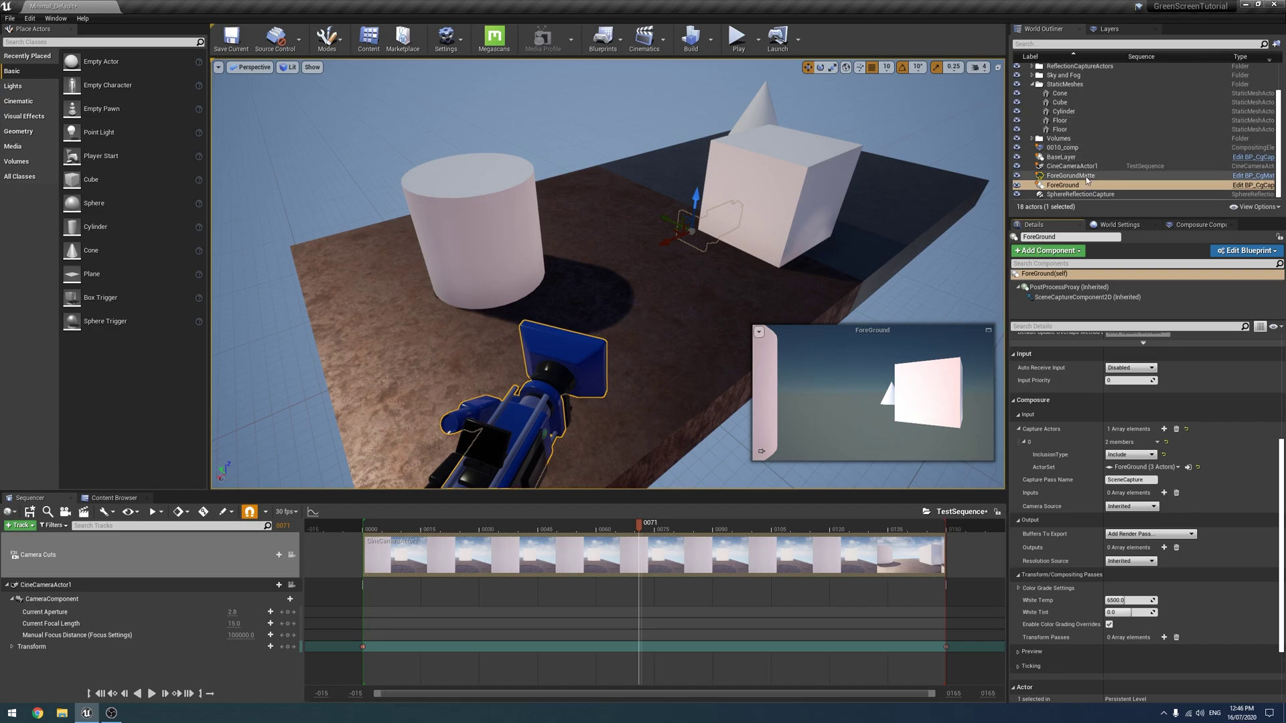
{"action": "scroll", "coordinate": [1038, 414], "scroll_direction": "up", "scroll_amount": 3}
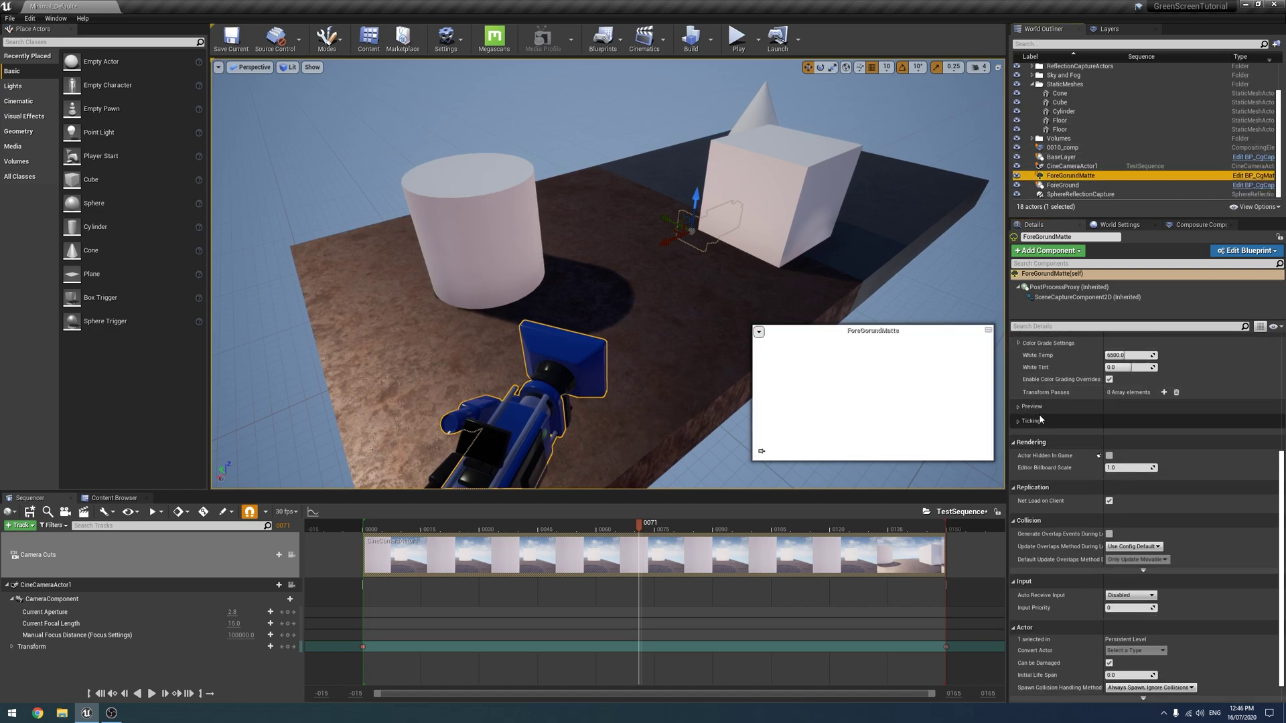
Add a Capture Actors element to ForeGorundMatte that captures the ForeGround (3 Actors) set.
{"action": "scroll", "coordinate": [1043, 424], "scroll_direction": "up", "scroll_amount": 3}
{"action": "left_click", "coordinate": [1164, 398]}
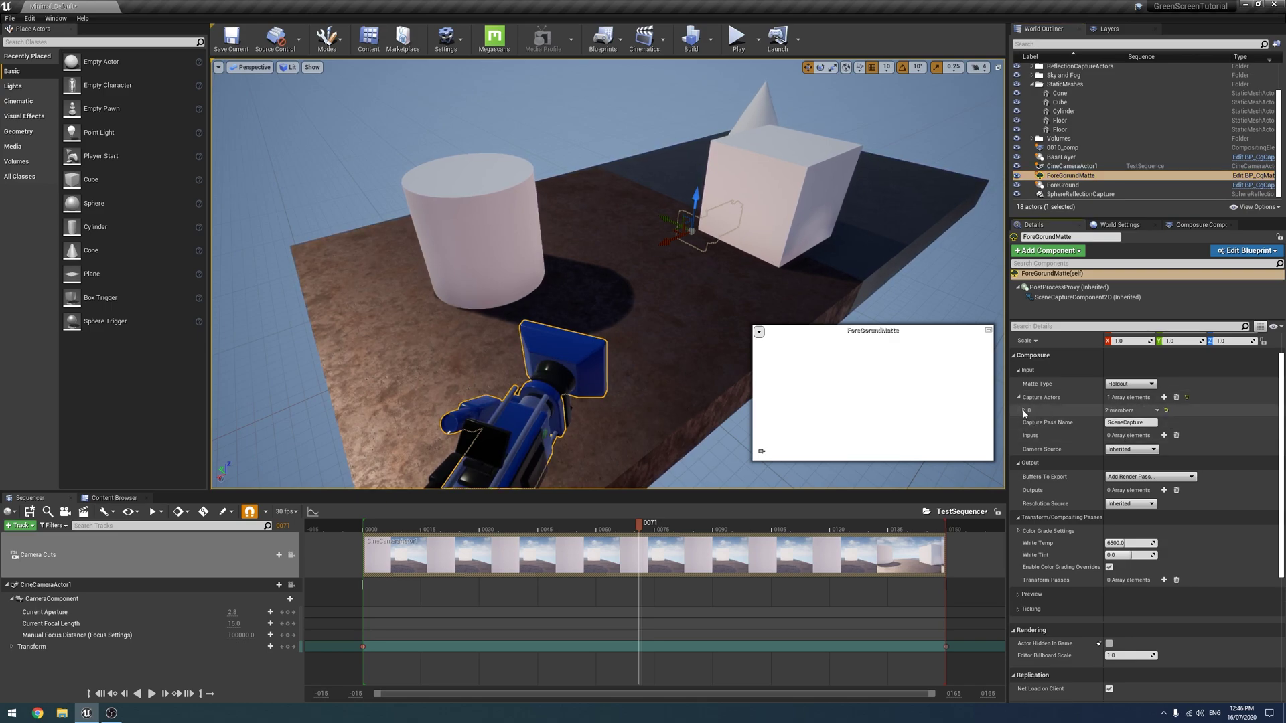
{"action": "left_click", "coordinate": [1023, 411]}
{"action": "left_click", "coordinate": [1139, 436]}
{"action": "left_click", "coordinate": [1146, 469]}
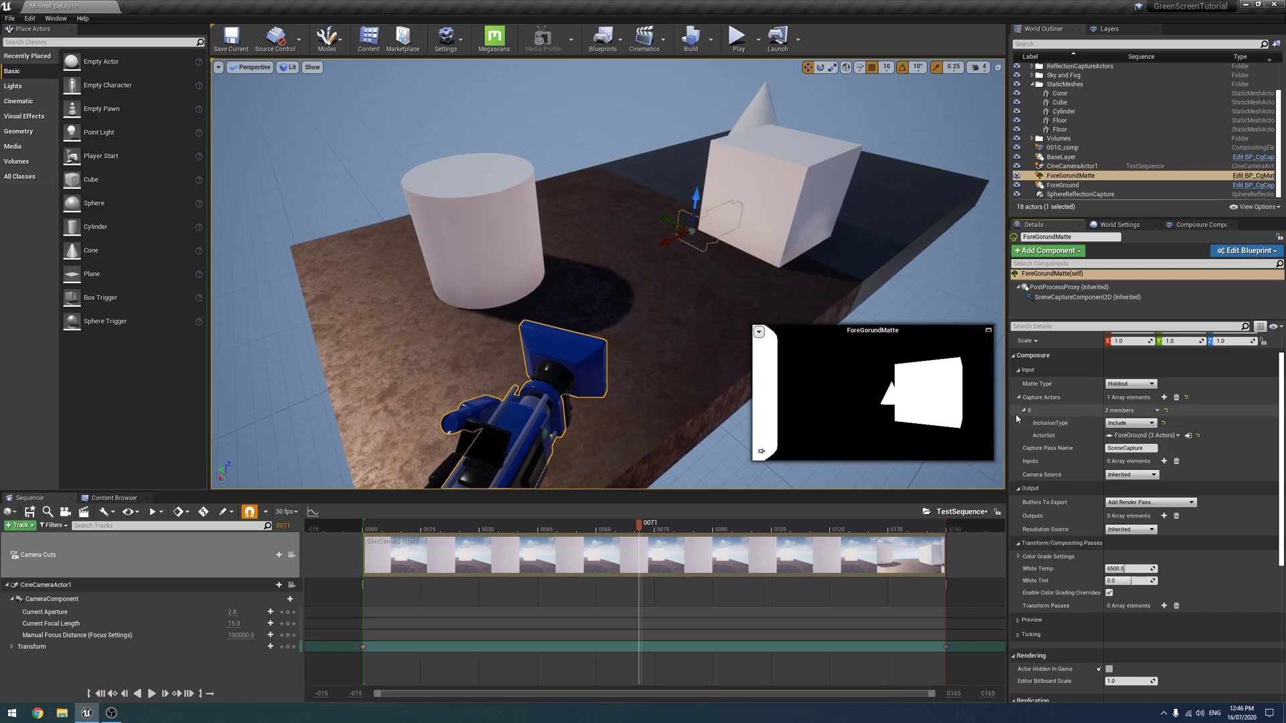
Try the Garbage Matte type, then set the matte type back to Holdout.
{"action": "left_click", "coordinate": [1131, 384]}
{"action": "left_click", "coordinate": [1129, 392]}
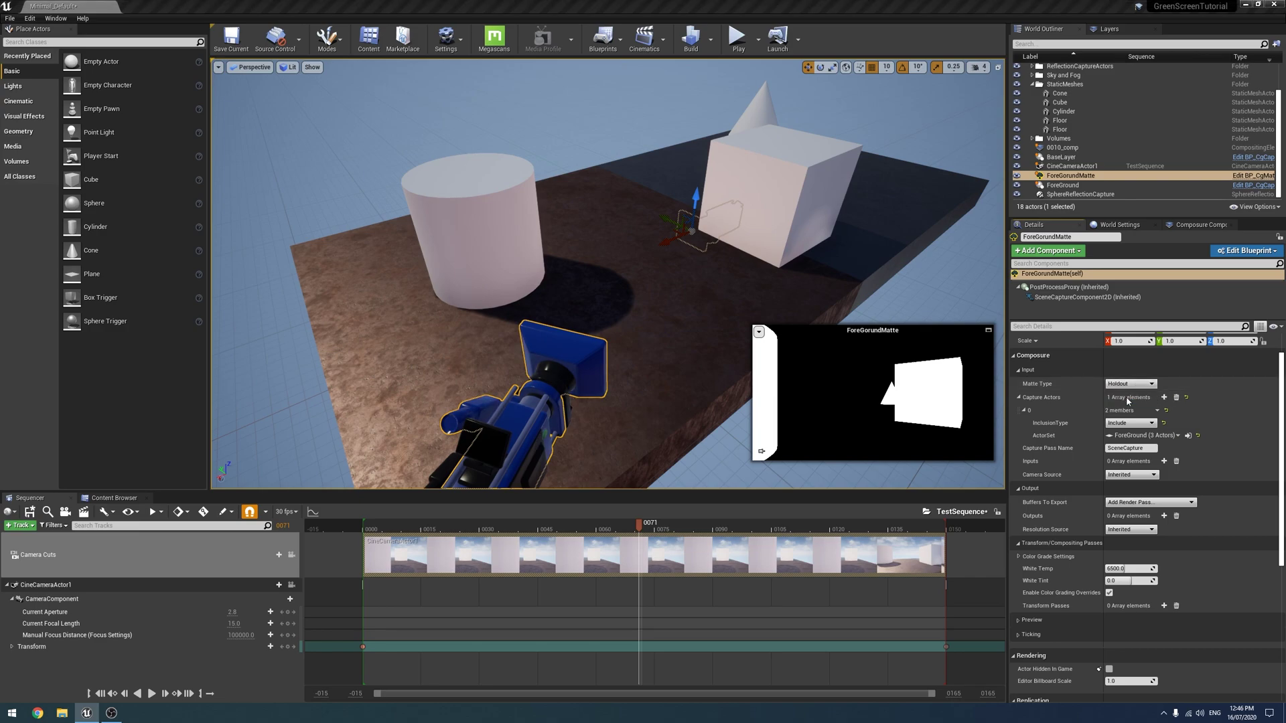
{"action": "left_click", "coordinate": [1129, 385]}
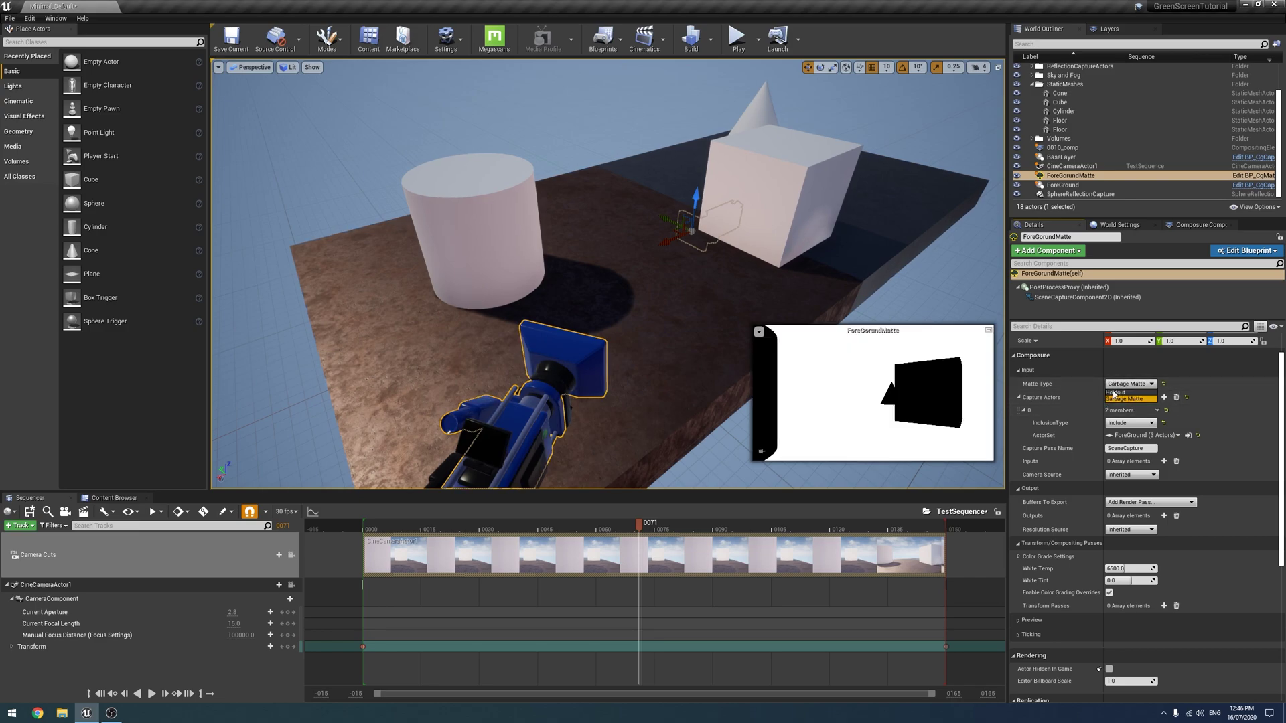
{"action": "left_click", "coordinate": [1109, 393]}
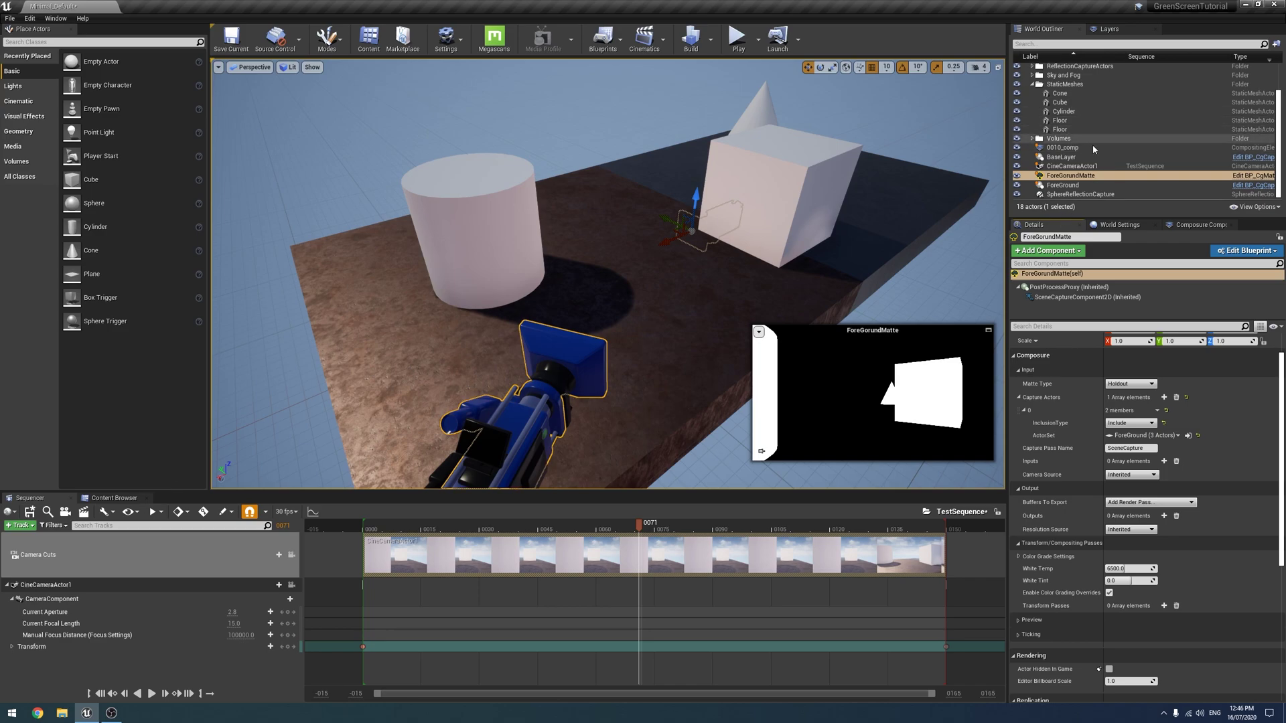
{"action": "right_click_drag", "start_coordinate": [670, 204], "coordinate": [486, 415]}
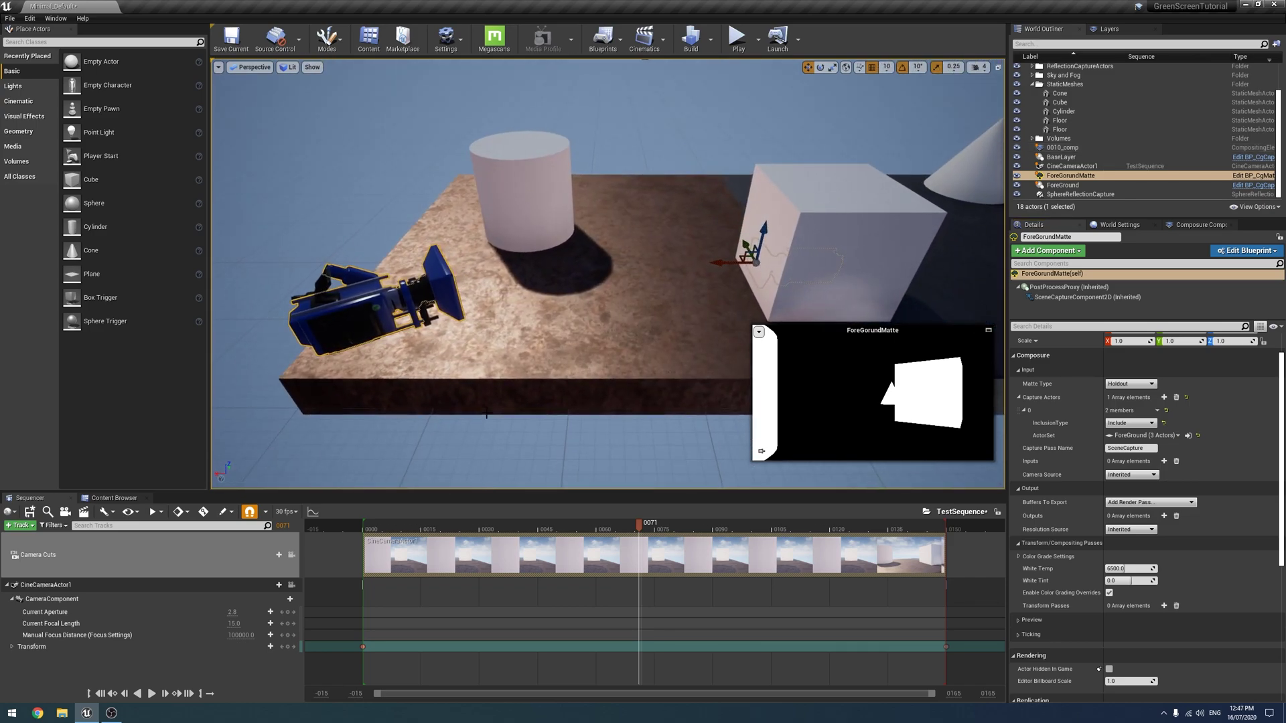
Select BaseLayer, CineCameraActor1 and ForeGorundMatte in turn, then scrub the sequence from its first frame.
{"action": "left_click", "coordinate": [764, 452]}
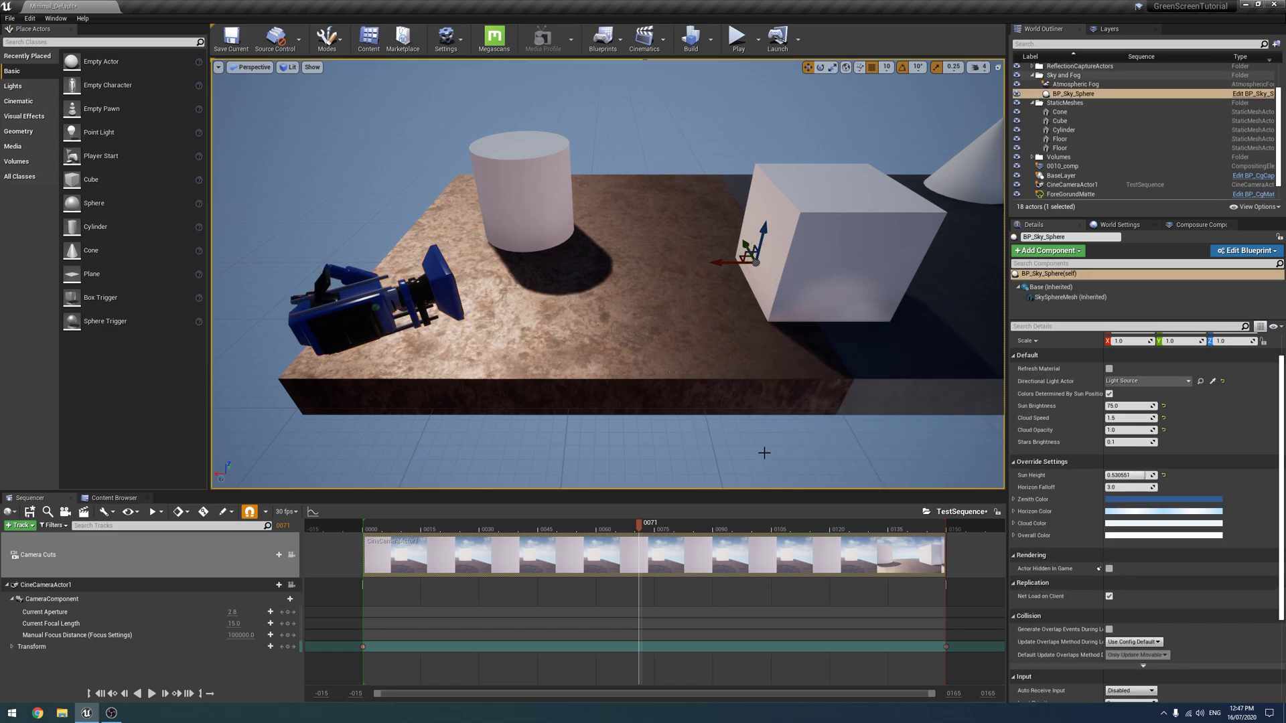
{"action": "left_click", "coordinate": [1062, 176]}
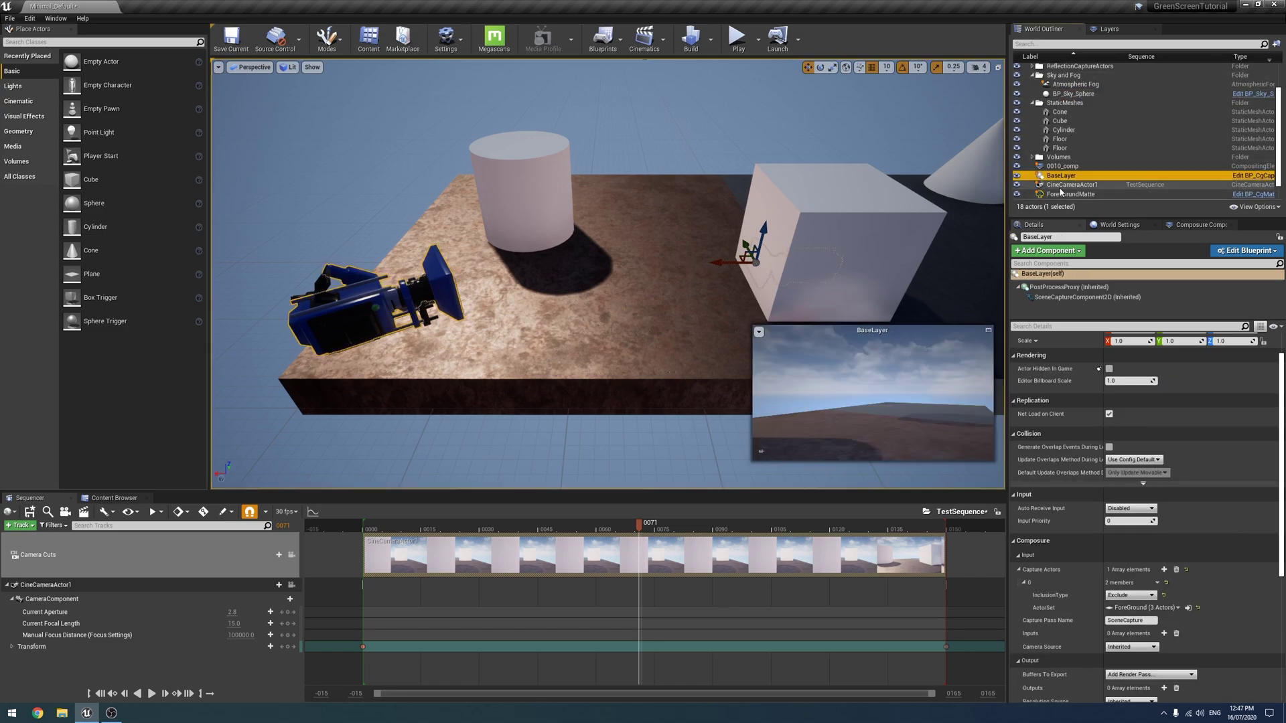
{"action": "key", "text": "Down"}
{"action": "key", "text": "Up"}
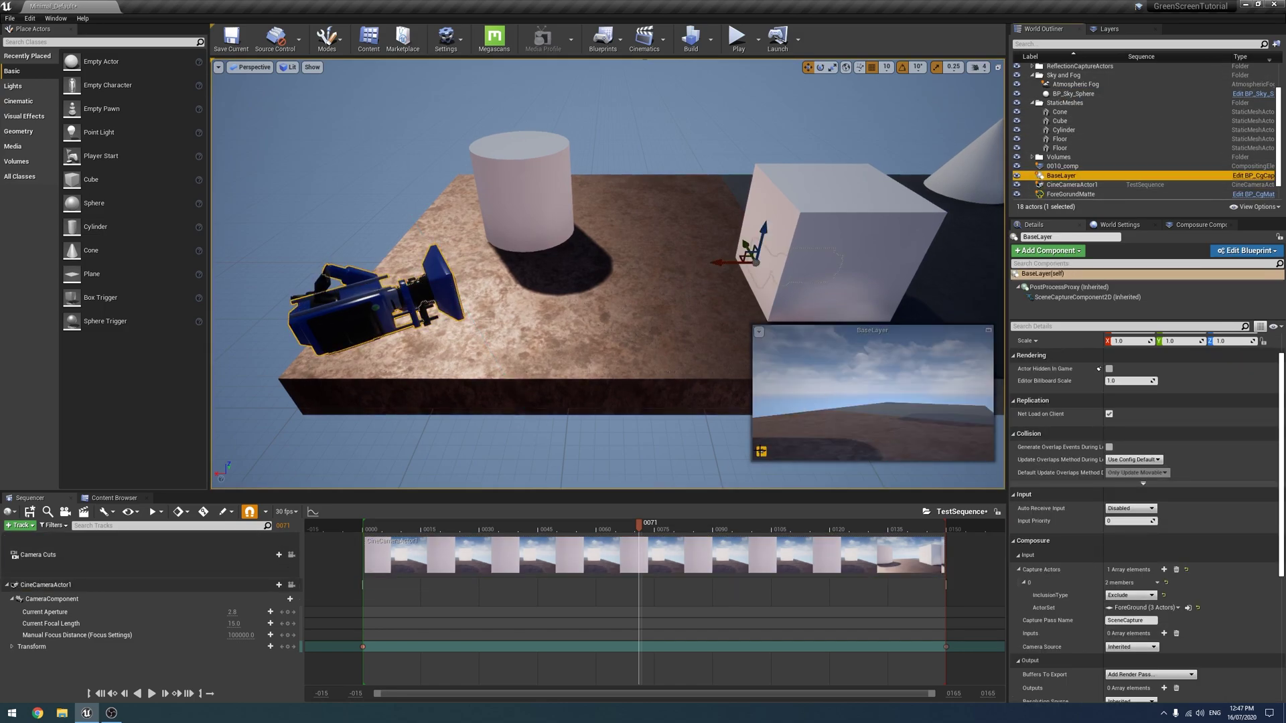
{"action": "key", "text": "Down"}
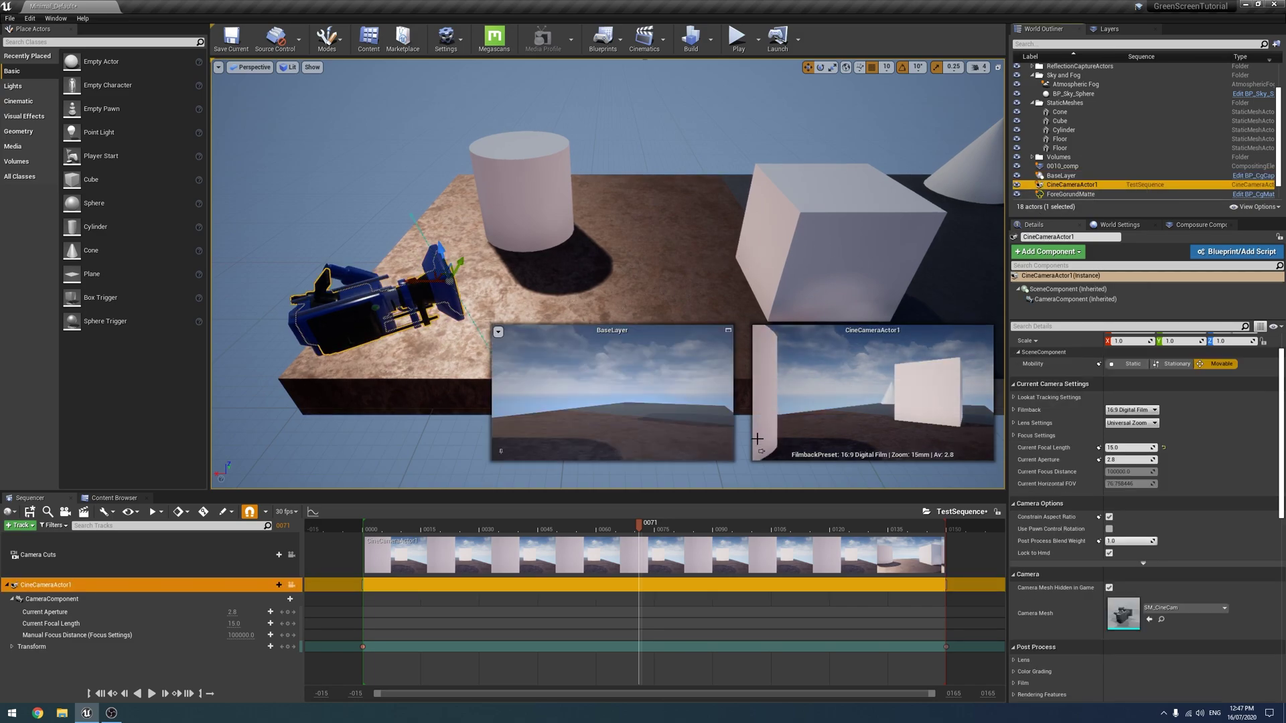
{"action": "key", "text": "Down"}
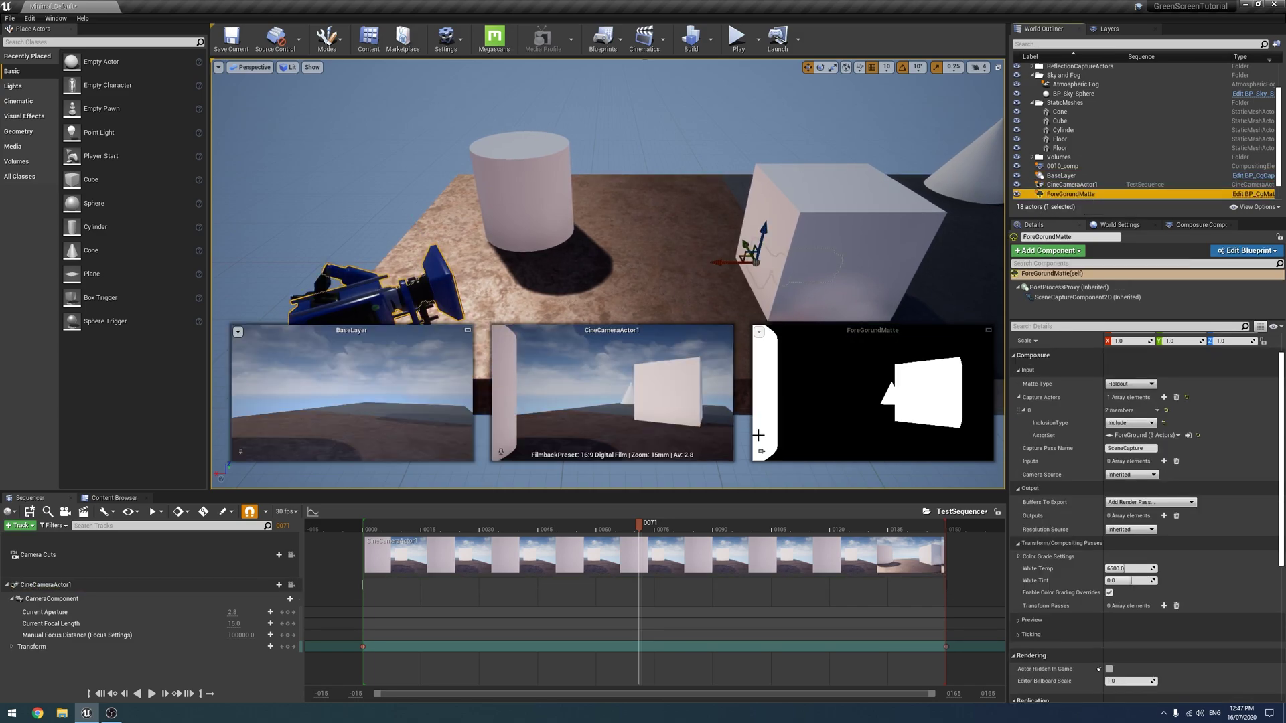
{"action": "left_click", "coordinate": [361, 529]}
{"action": "left_click_drag", "start_coordinate": [362, 531], "coordinate": [331, 563]}
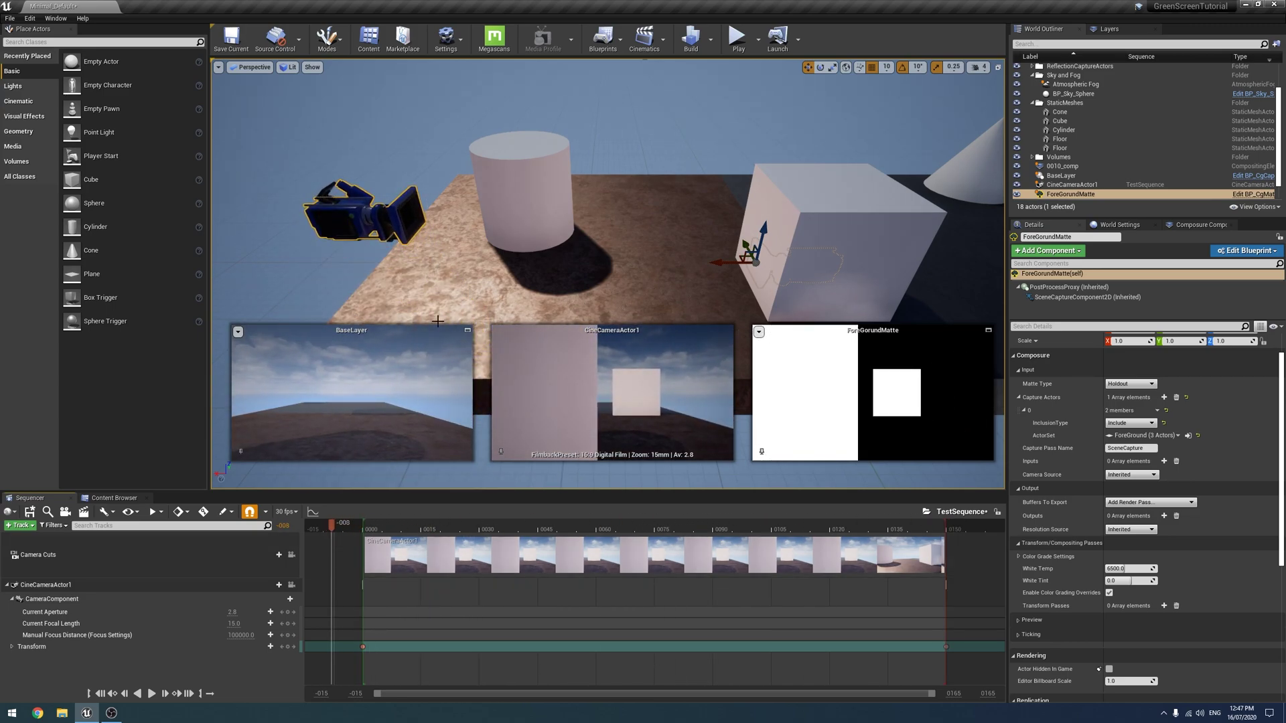
Widen the scene view, select CineCameraActor1, BaseLayer and ForeGround, and scrub to compare previews.
{"action": "left_click_drag", "start_coordinate": [208, 359], "coordinate": [58, 379]}
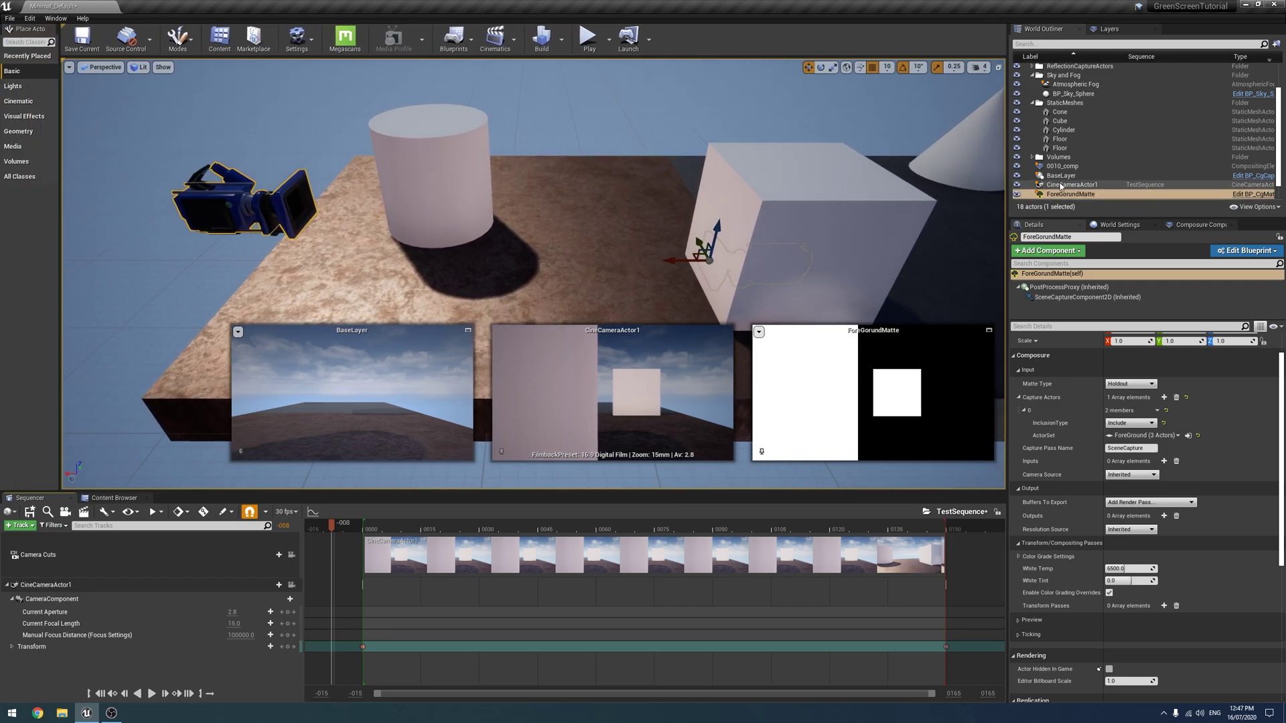
{"action": "left_click", "coordinate": [1072, 187]}
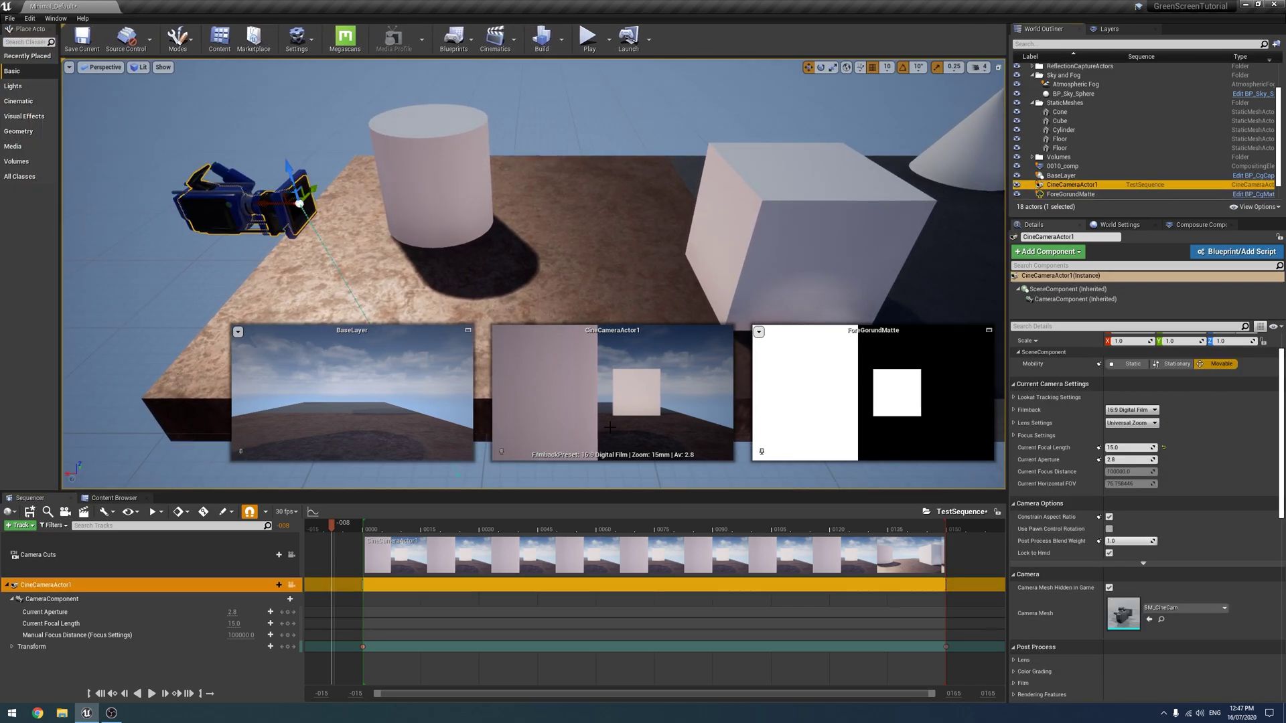
{"action": "left_click", "coordinate": [509, 448]}
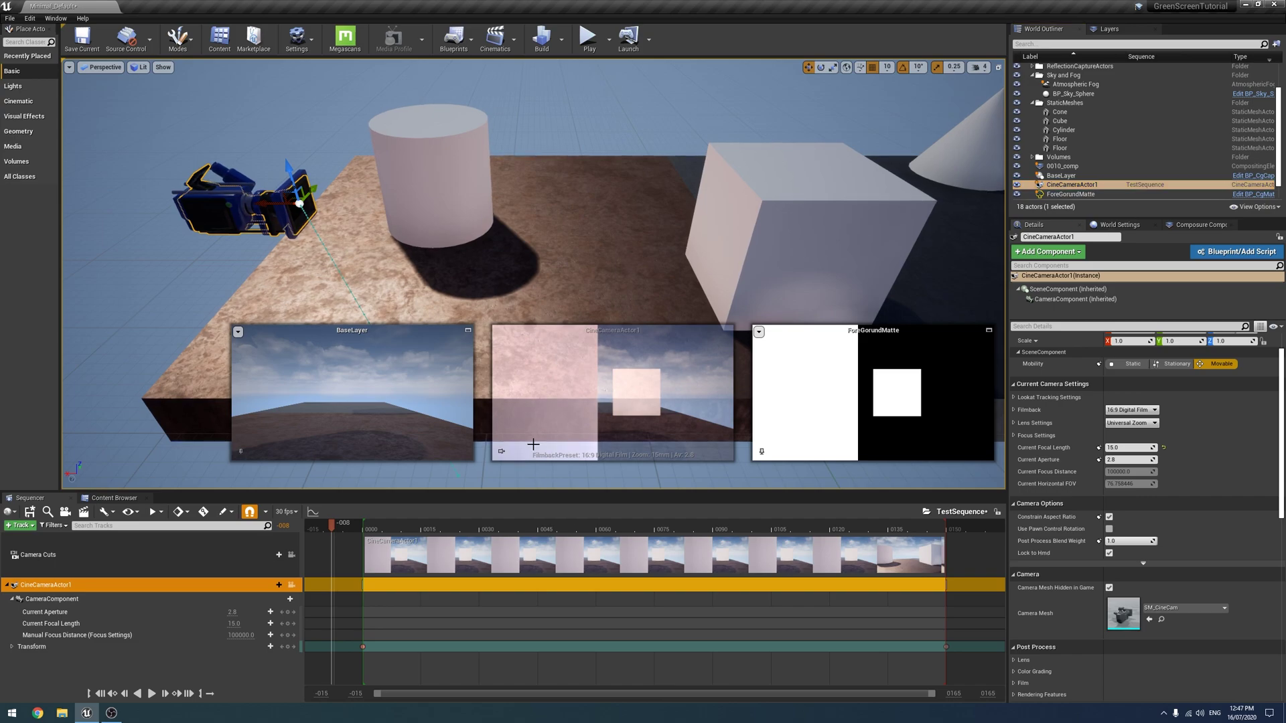
{"action": "left_click", "coordinate": [1095, 177]}
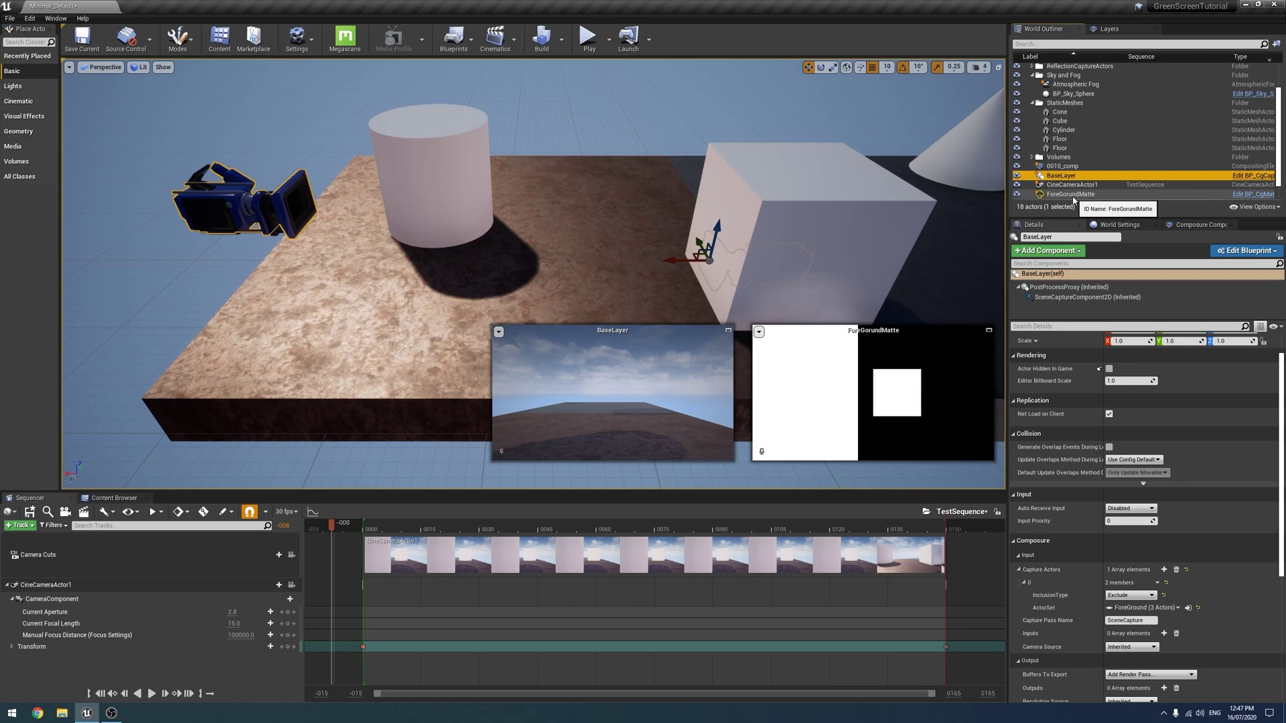
{"action": "scroll", "coordinate": [1072, 195], "scroll_direction": "down", "scroll_amount": 1}
{"action": "left_click", "coordinate": [1065, 185]}
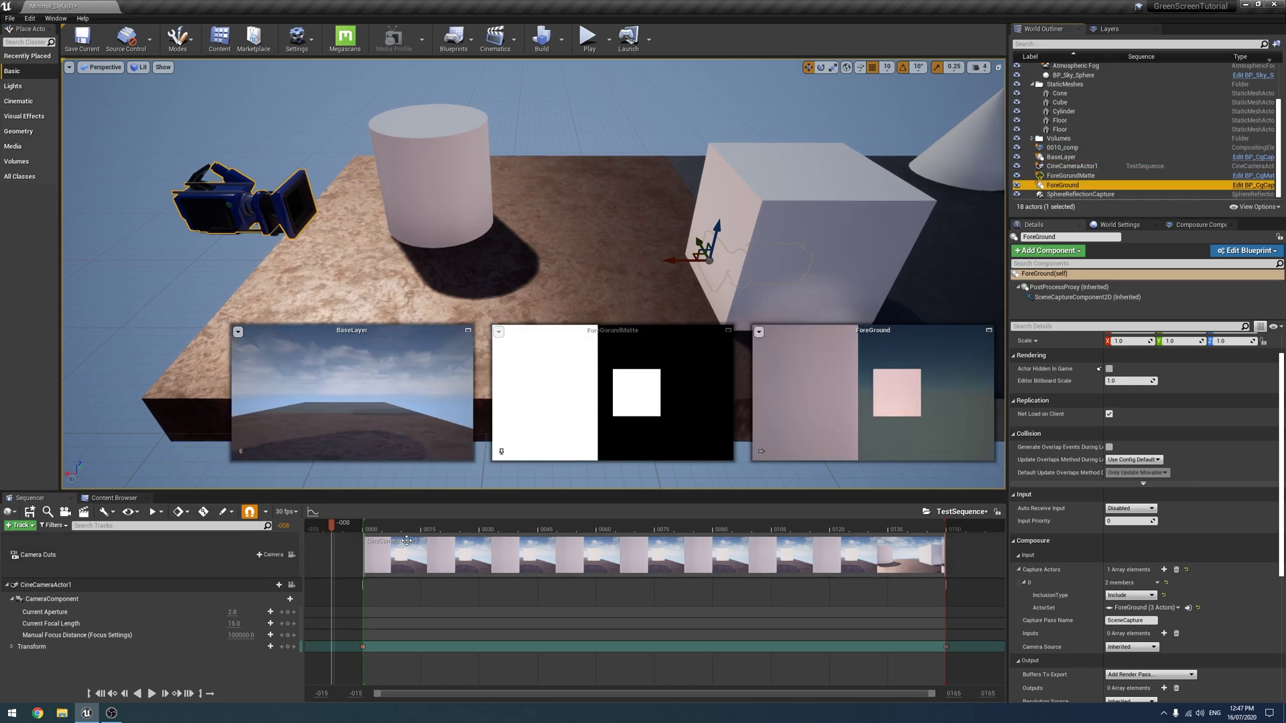
{"action": "left_click_drag", "start_coordinate": [321, 524], "coordinate": [482, 529]}
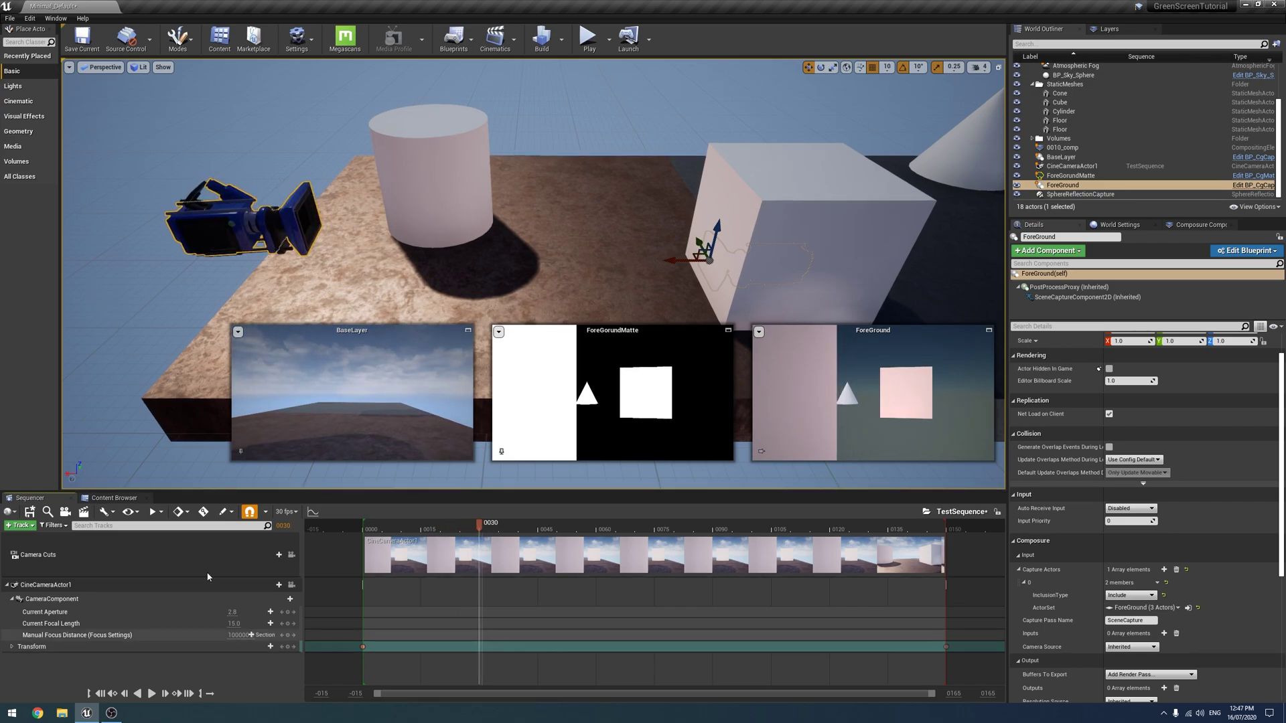
Drag ForeGorundMatte, ForeGround and BaseLayer into TestSequence as tracks above the camera track.
{"action": "left_click", "coordinate": [1070, 176]}
{"action": "left_click", "coordinate": [1072, 185], "text": "ctrl"}
{"action": "left_click", "coordinate": [1070, 156], "text": "ctrl"}
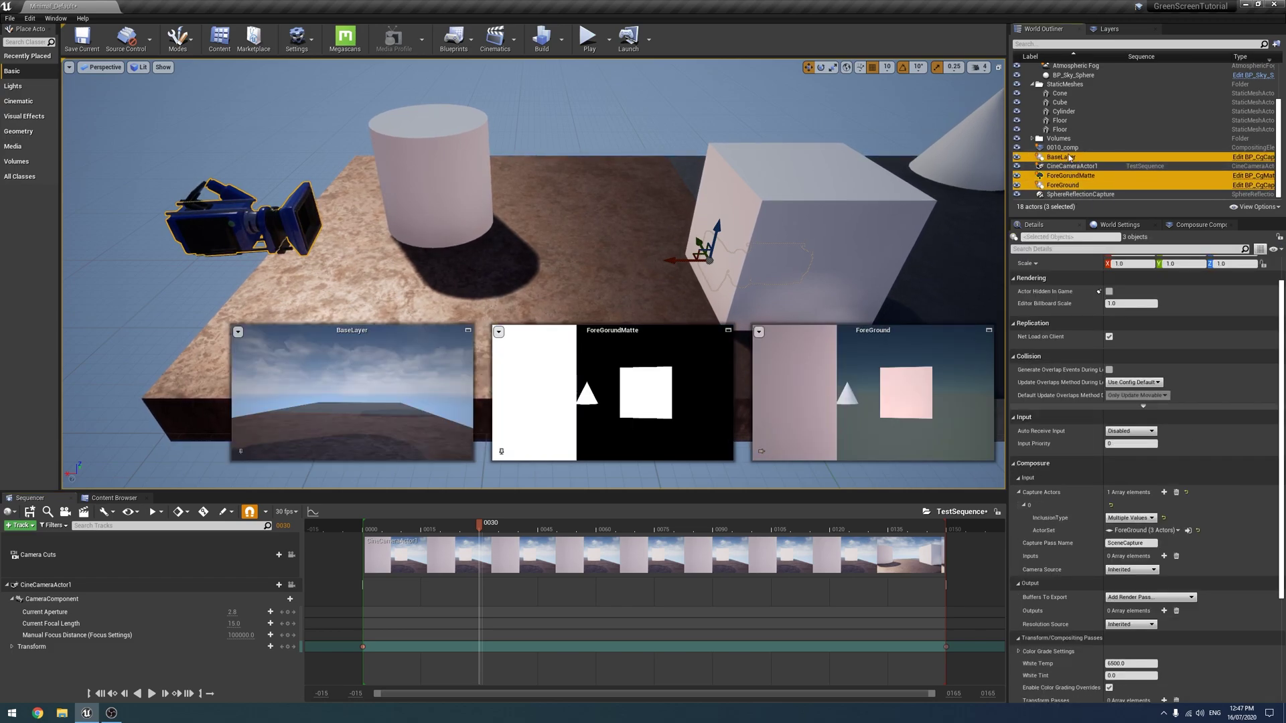
{"action": "left_click_drag", "start_coordinate": [1069, 157], "coordinate": [914, 212]}
{"action": "left_click_drag", "start_coordinate": [122, 531], "coordinate": [20, 570]}
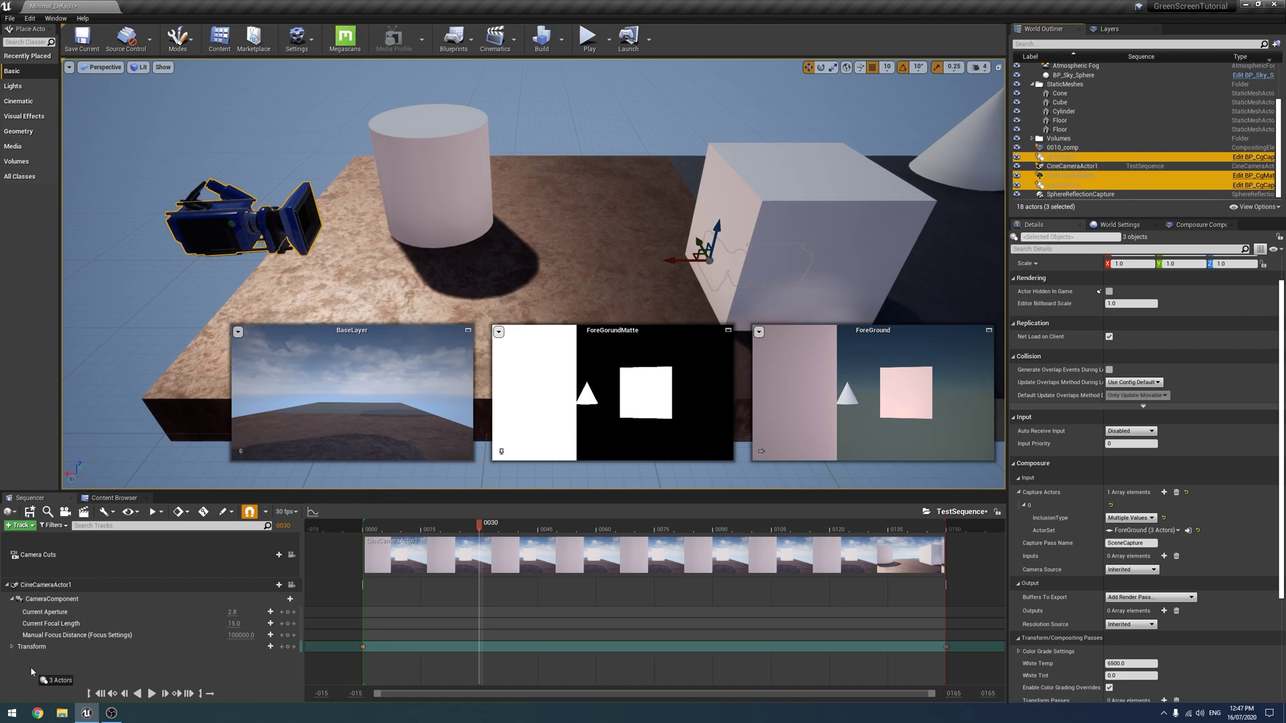
{"action": "left_click_drag", "start_coordinate": [31, 669], "coordinate": [32, 669]}
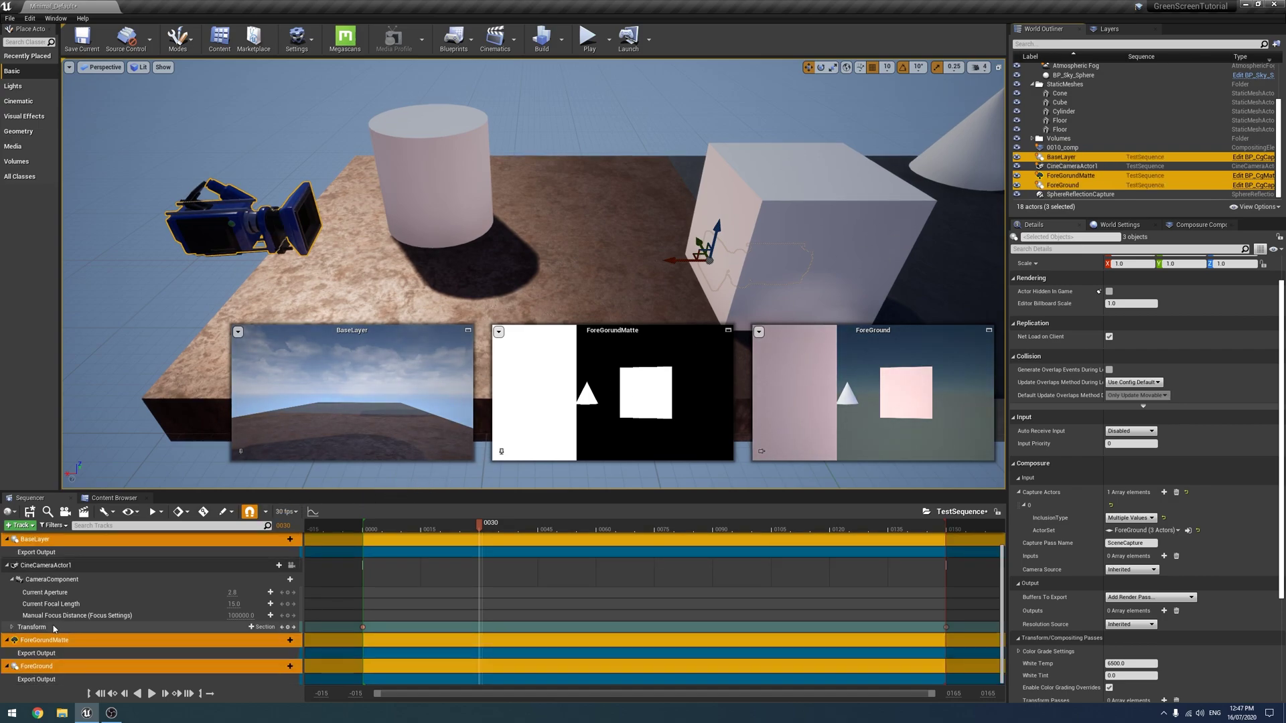
Move the BaseLayer track below the camera's tracks and inspect each layer's Export Output track.
{"action": "left_click", "coordinate": [44, 540]}
{"action": "left_click_drag", "start_coordinate": [44, 540], "coordinate": [29, 631]}
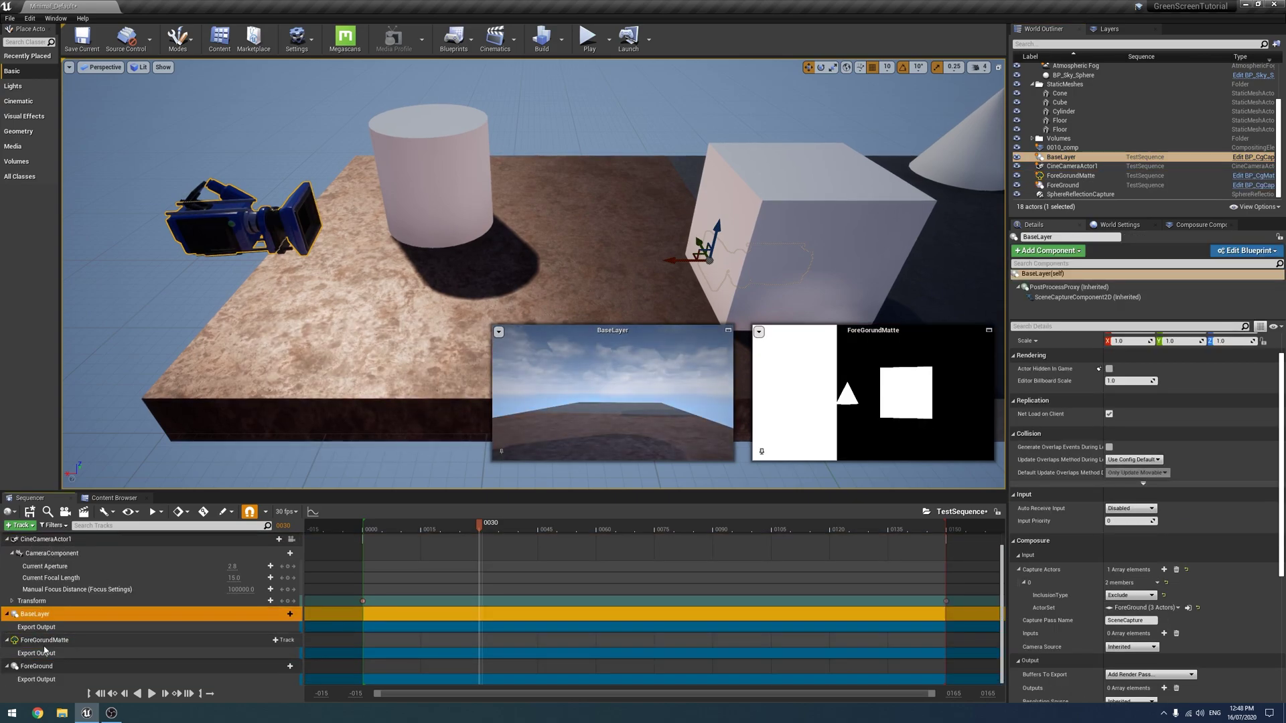
{"action": "left_click", "coordinate": [29, 630]}
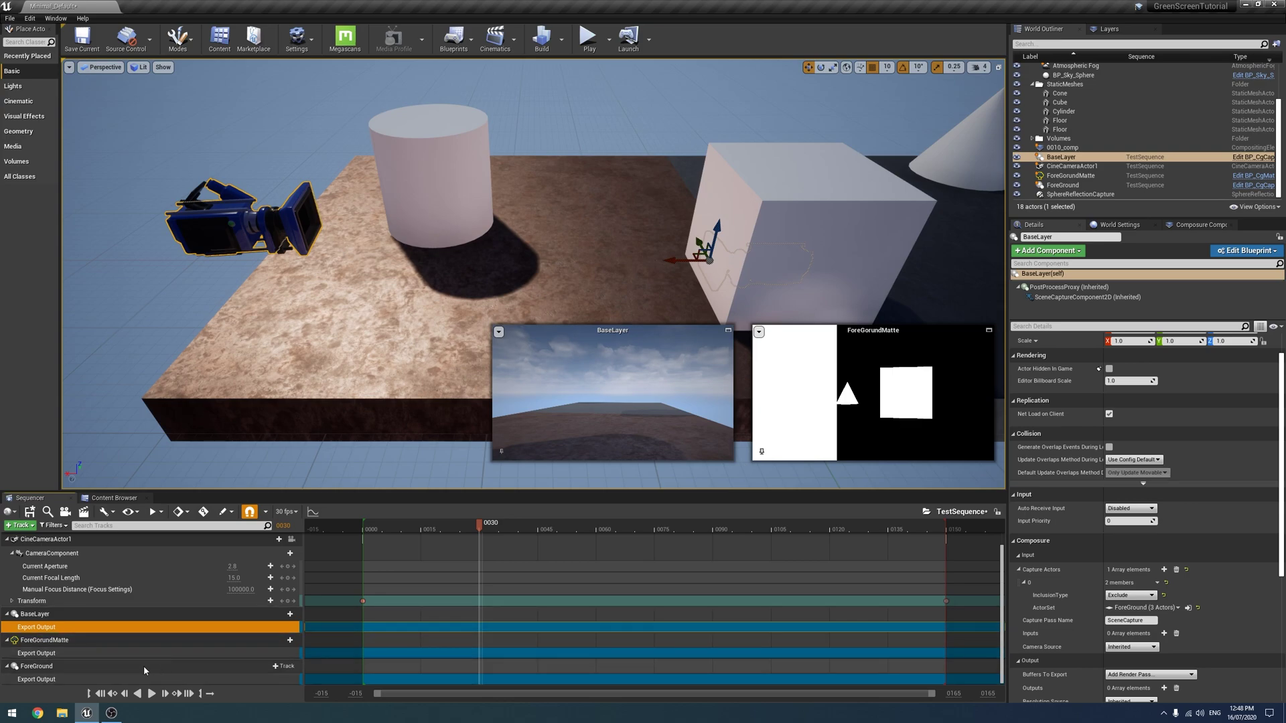
{"action": "left_click", "coordinate": [57, 678]}
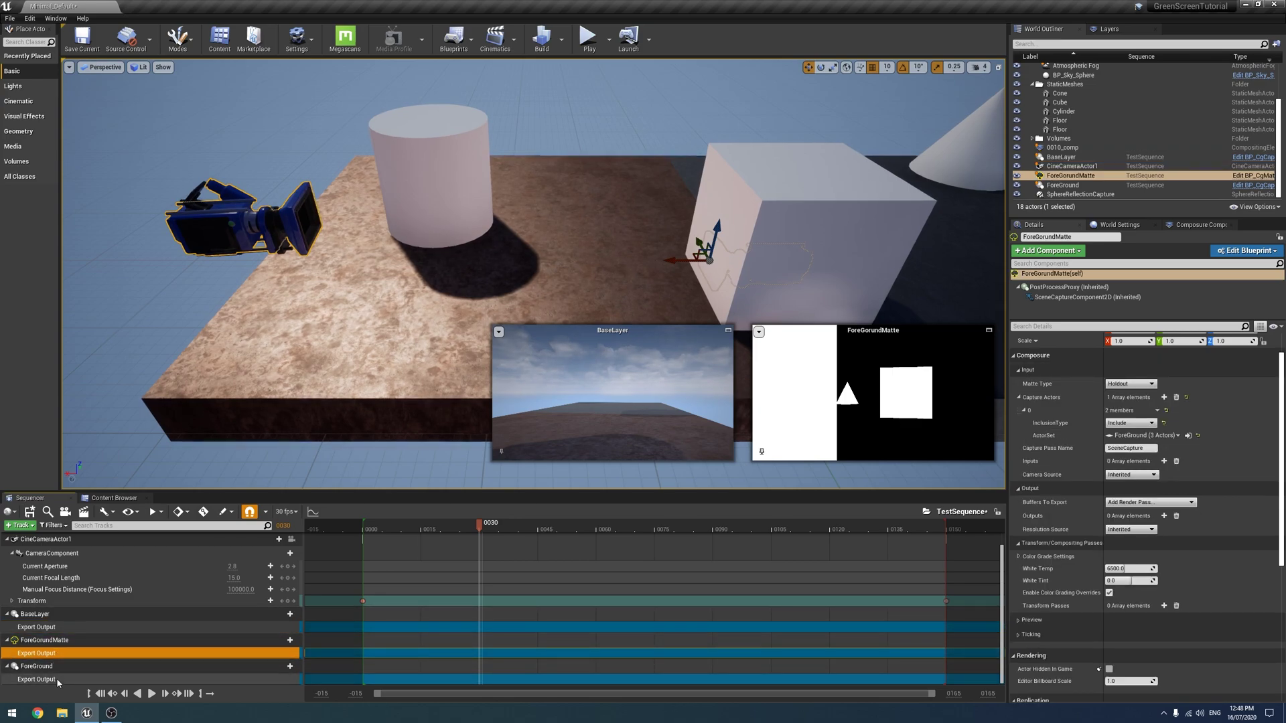
{"action": "left_click", "coordinate": [46, 651]}
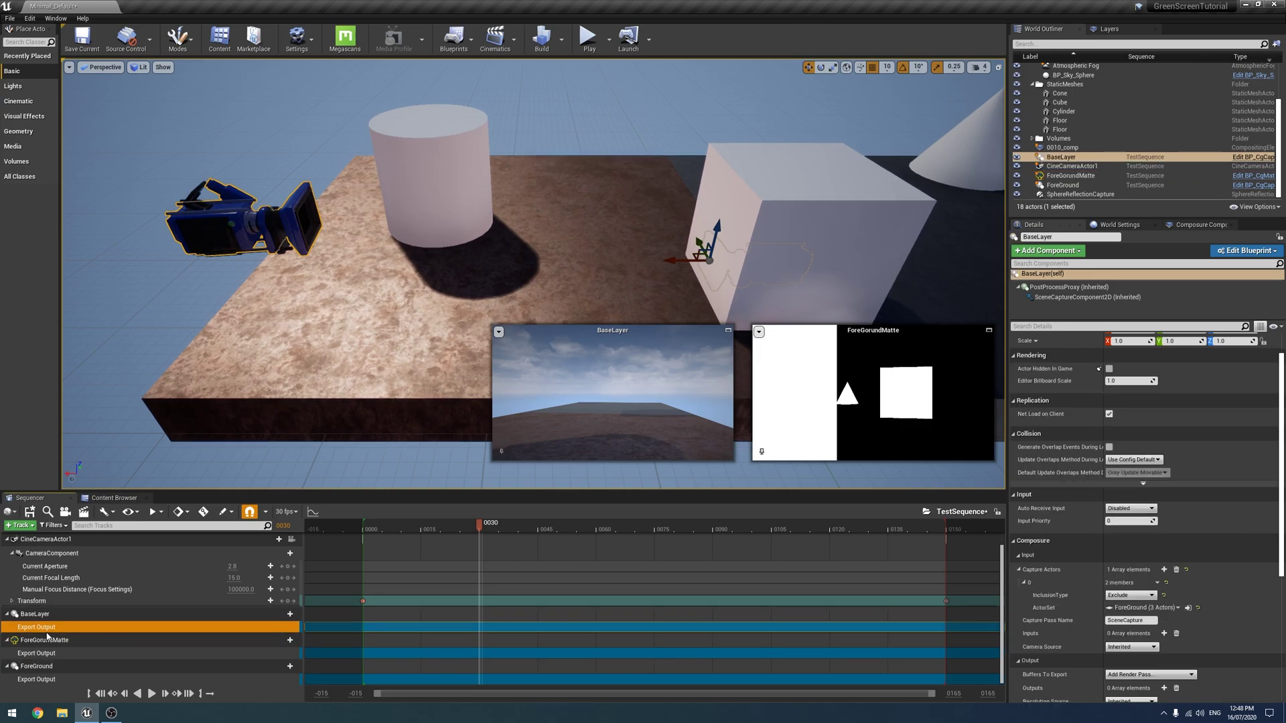
{"action": "left_click", "coordinate": [52, 681]}
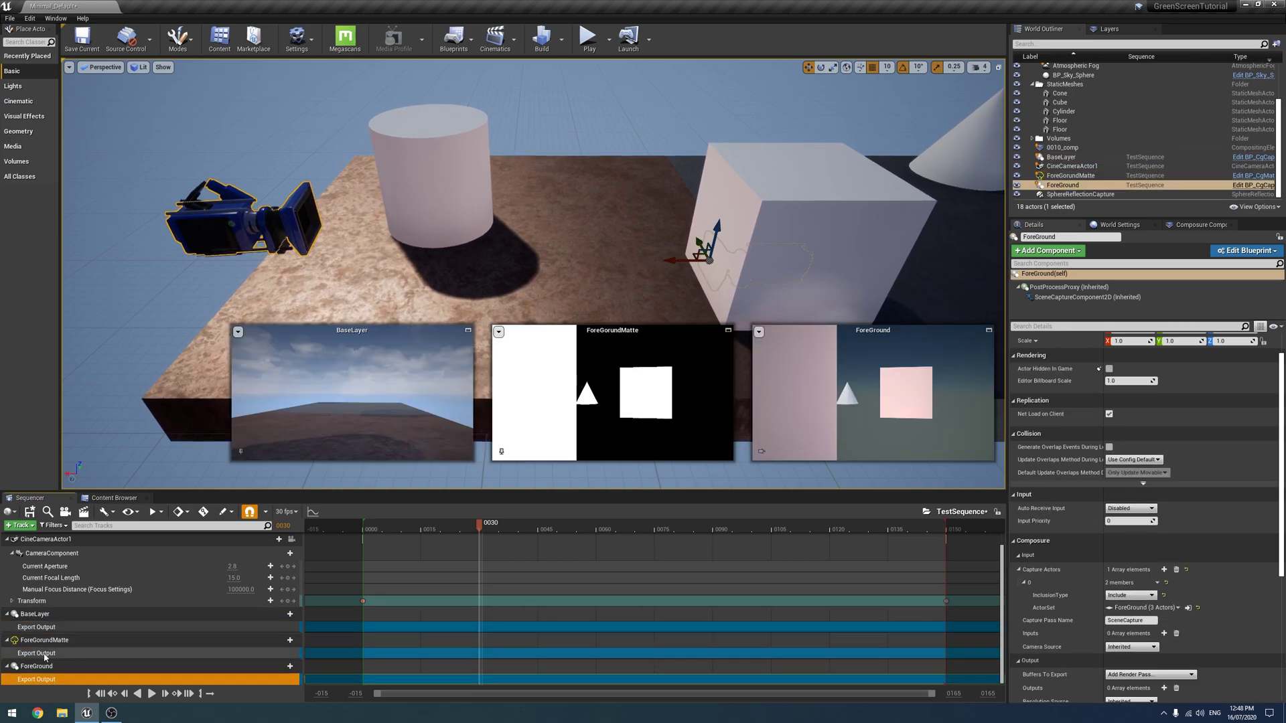
{"action": "left_click", "coordinate": [47, 654]}
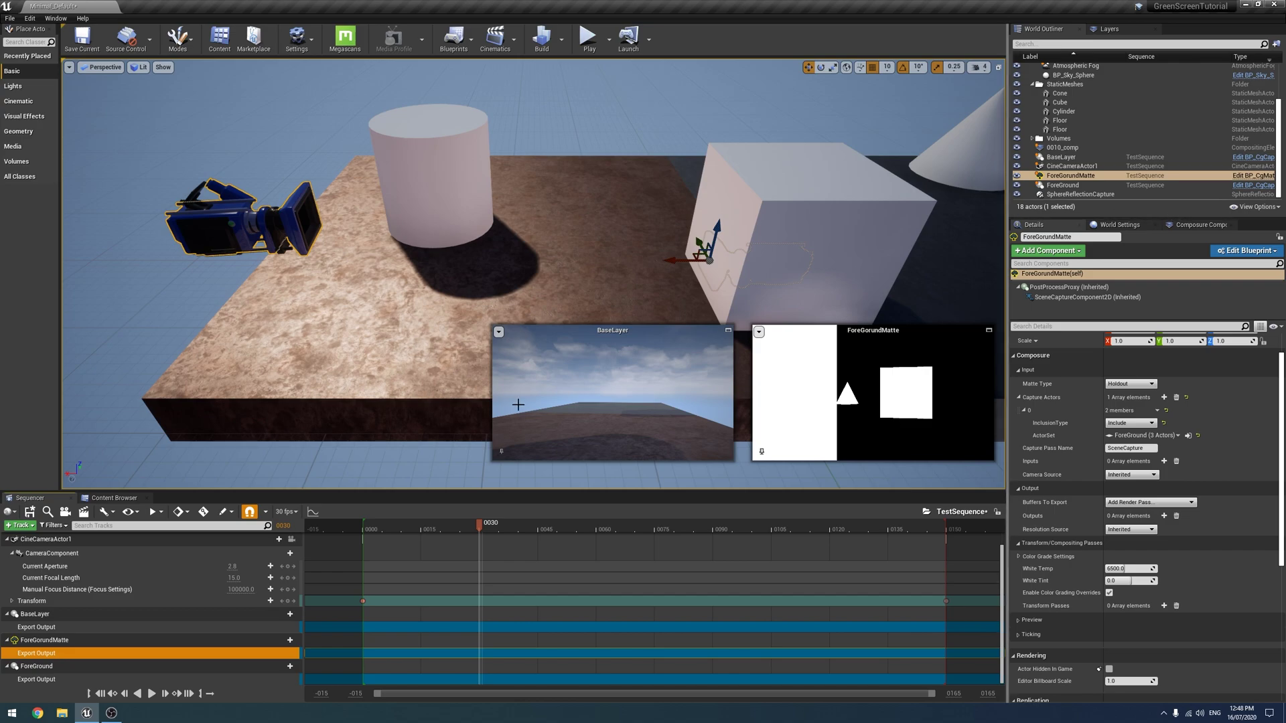
Scrub through the sequence checking the previews, stopping at frame 0085.
{"action": "left_click_drag", "start_coordinate": [370, 529], "coordinate": [631, 532]}
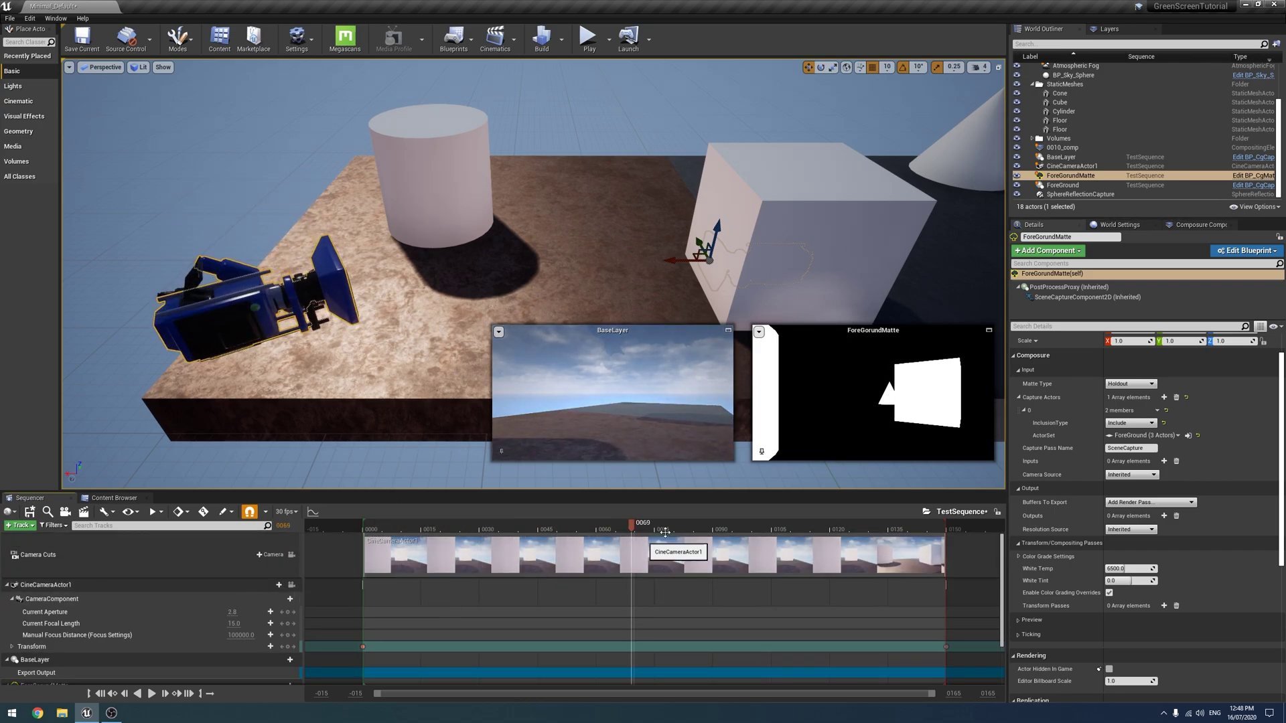
{"action": "scroll", "coordinate": [463, 572], "scroll_direction": "down", "scroll_amount": 2}
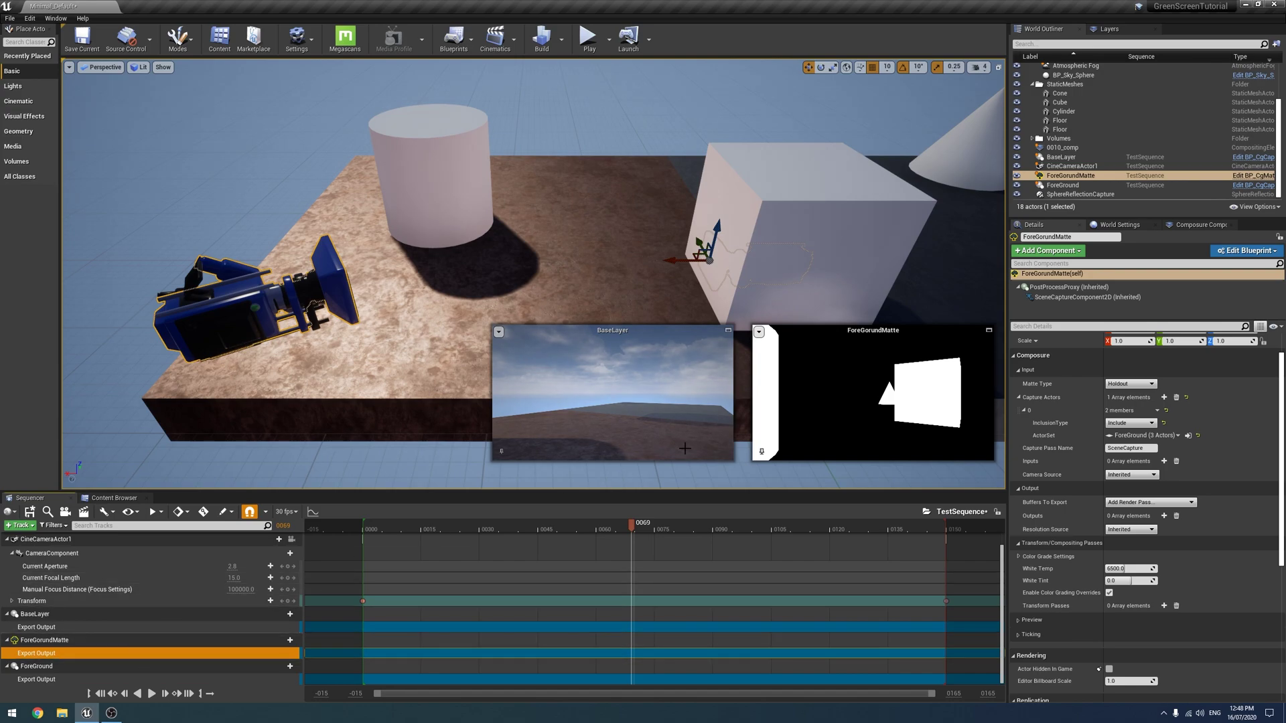
{"action": "left_click_drag", "start_coordinate": [402, 534], "coordinate": [697, 522]}
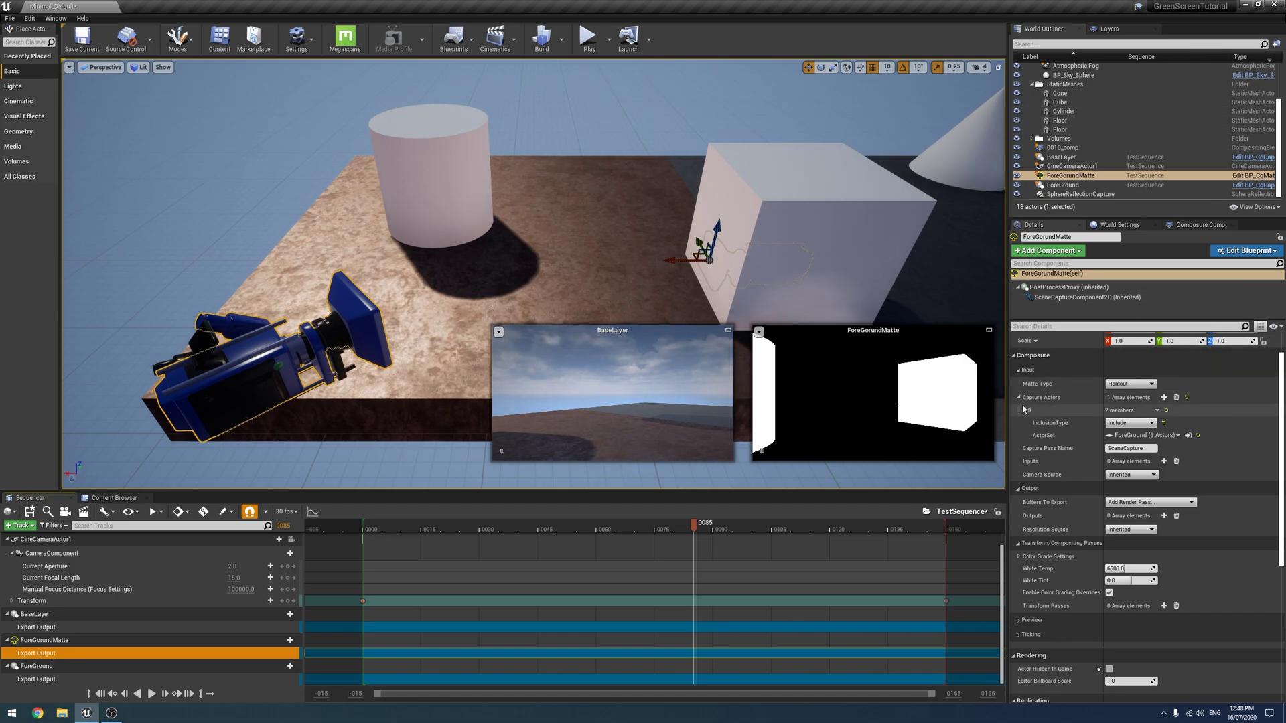
Select ForeGround, close the ForeGorundMatte and BaseLayer previews, and scroll down to its Composure settings.
{"action": "left_click", "coordinate": [1070, 178]}
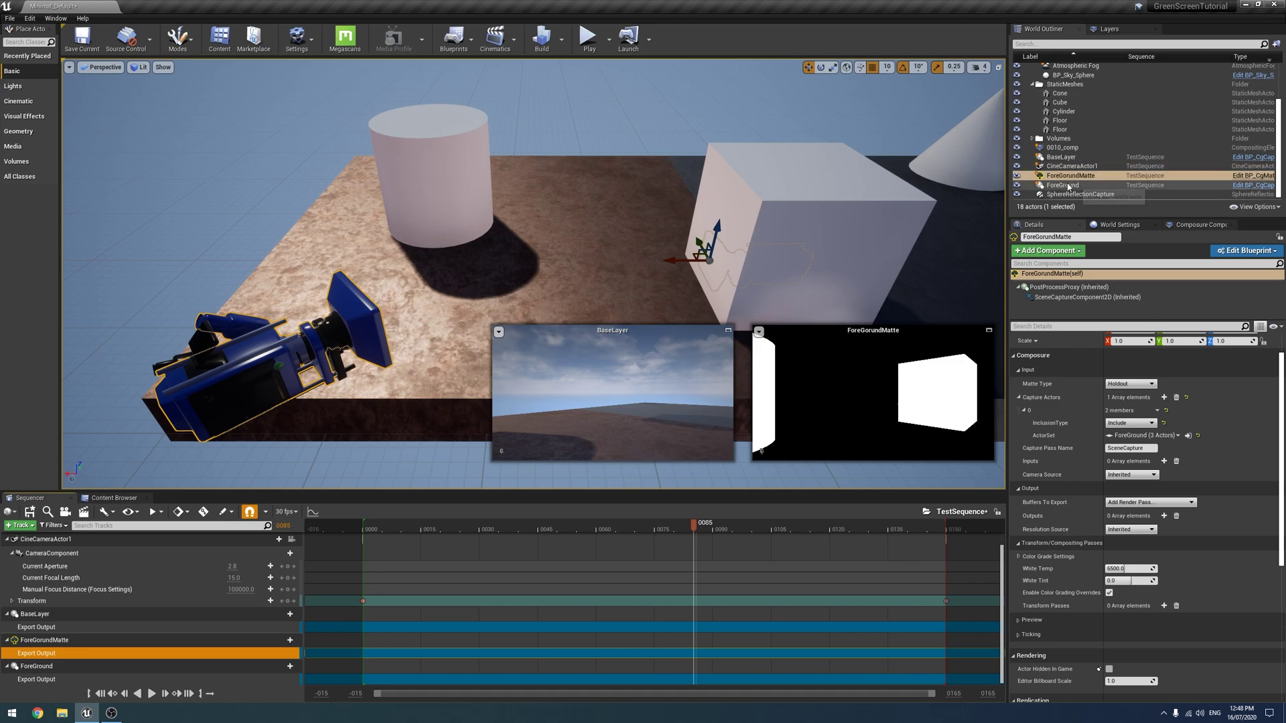
{"action": "left_click", "coordinate": [1062, 185]}
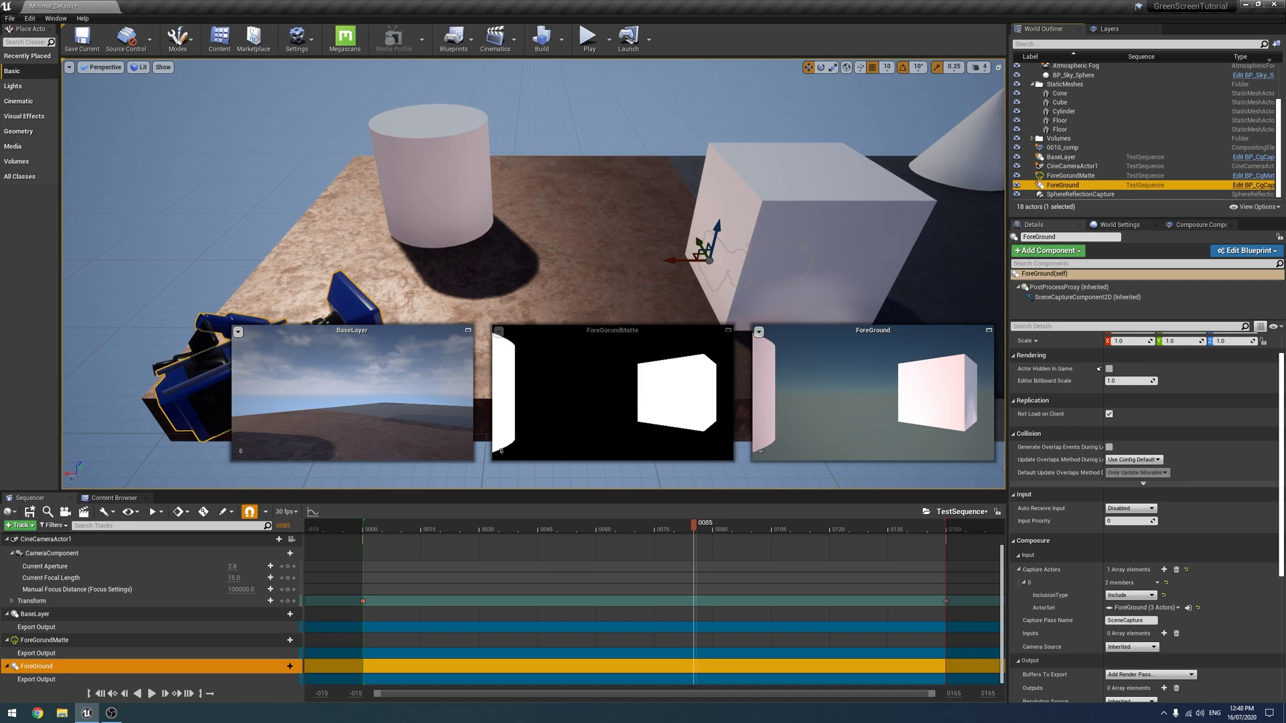
{"action": "left_click", "coordinate": [499, 450]}
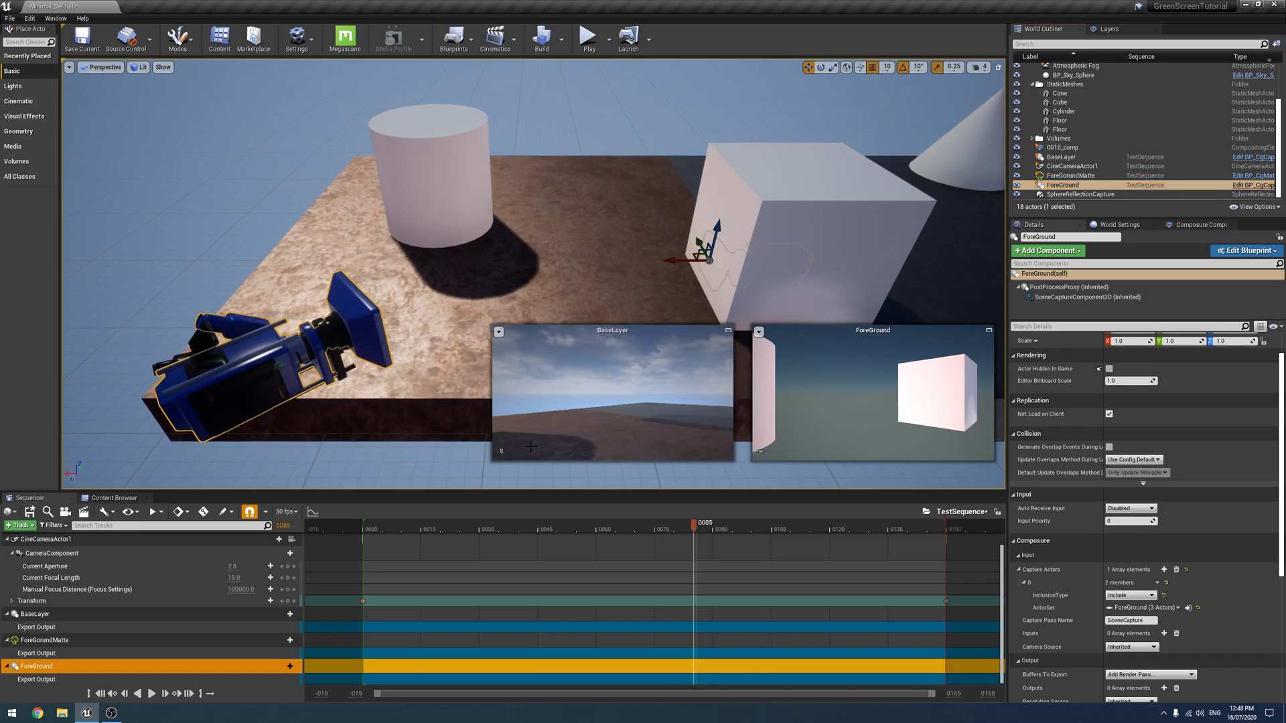
{"action": "left_click", "coordinate": [499, 451]}
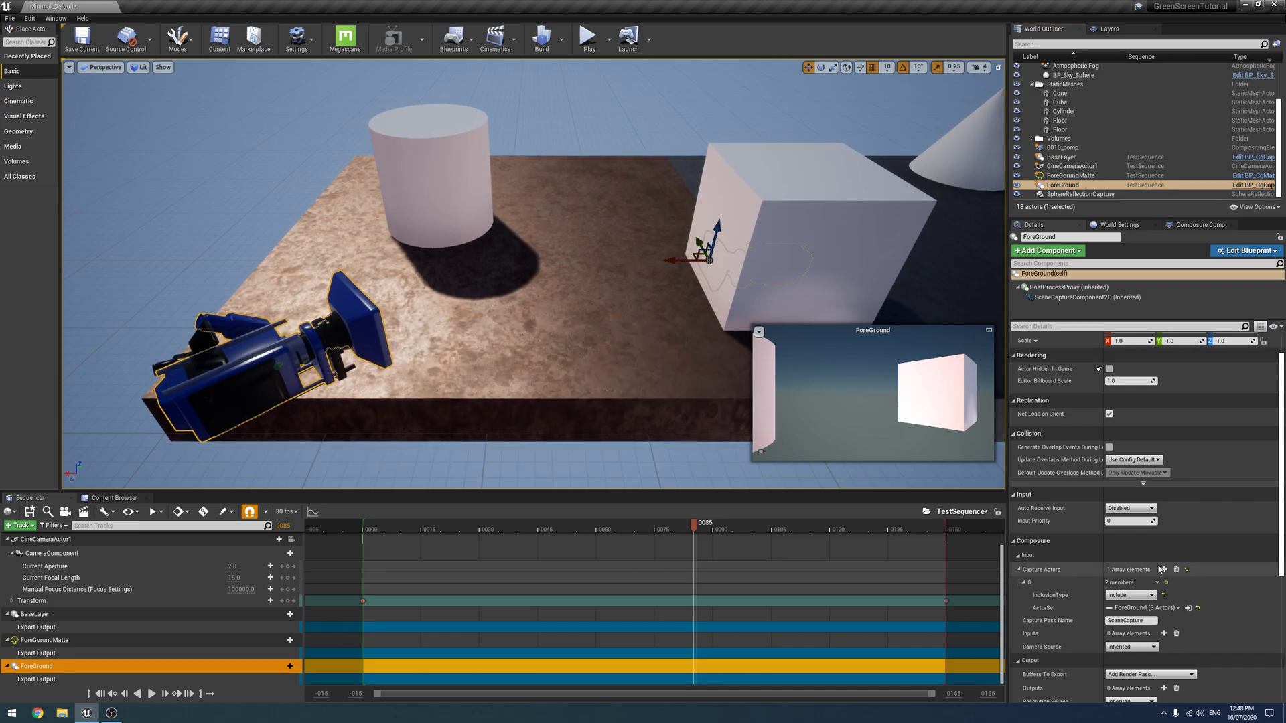
{"action": "scroll", "coordinate": [1062, 496], "scroll_direction": "down", "scroll_amount": 3}
{"action": "scroll", "coordinate": [1062, 496], "scroll_direction": "down", "scroll_amount": 3}
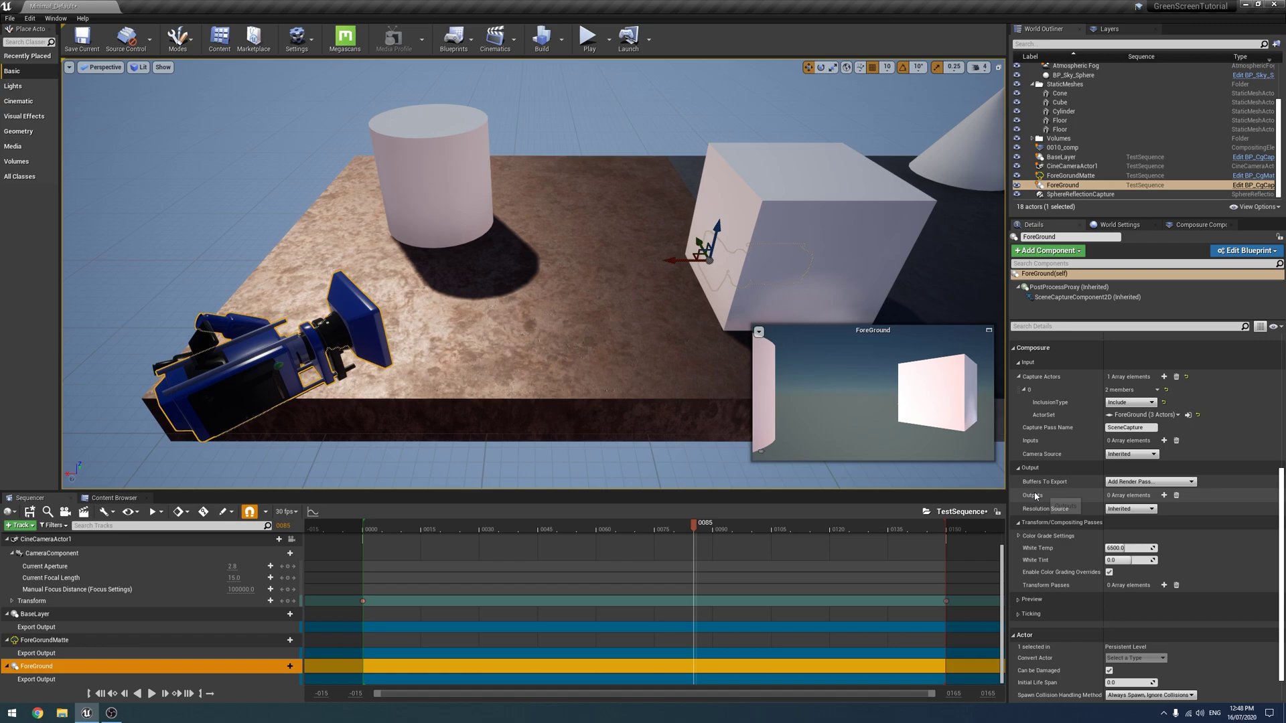
Undo a stray Outputs element, then add Final Image and World Normal to ForeGround's Buffers To Export.
{"action": "left_click", "coordinate": [1165, 495]}
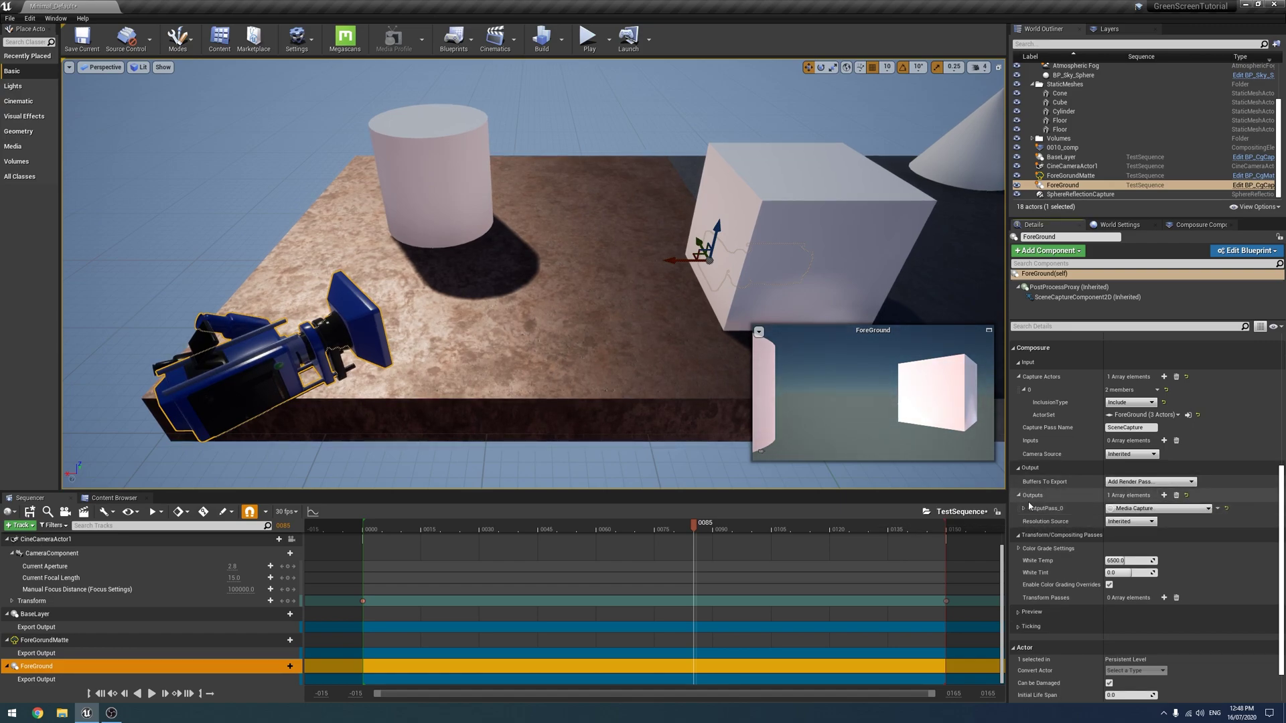
{"action": "key", "text": "ctrl+z"}
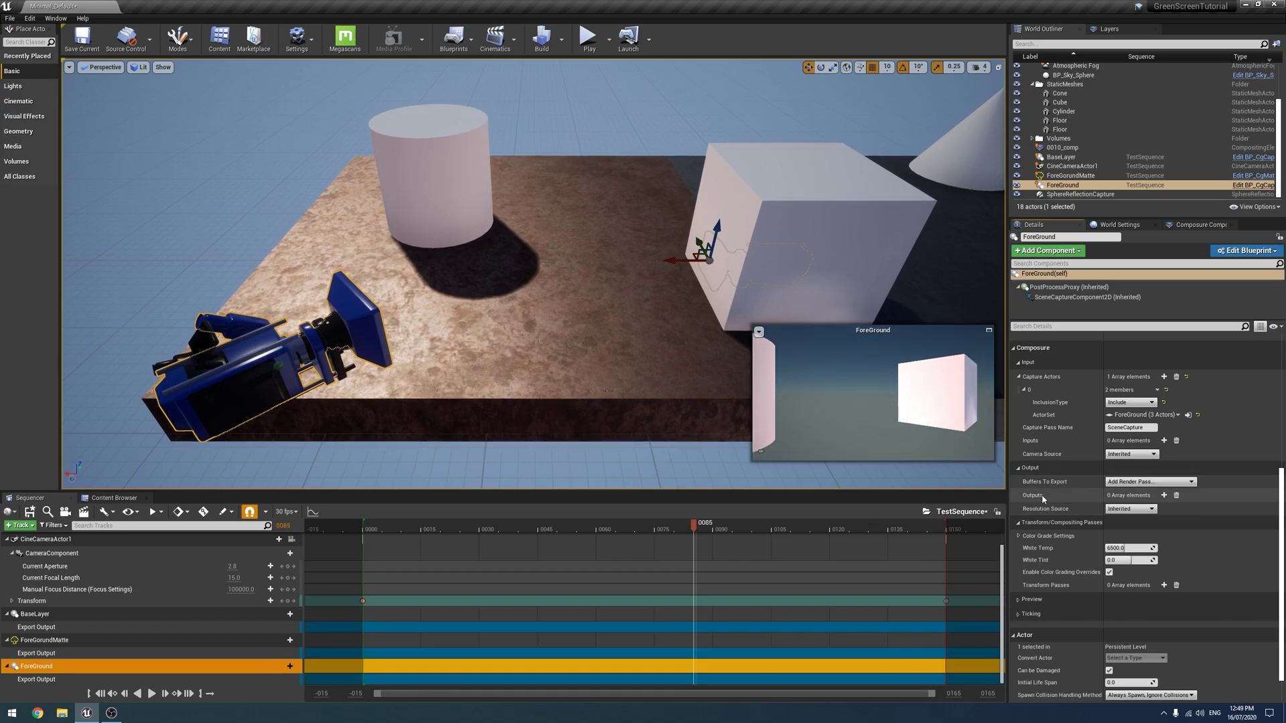
{"action": "left_click", "coordinate": [1175, 483]}
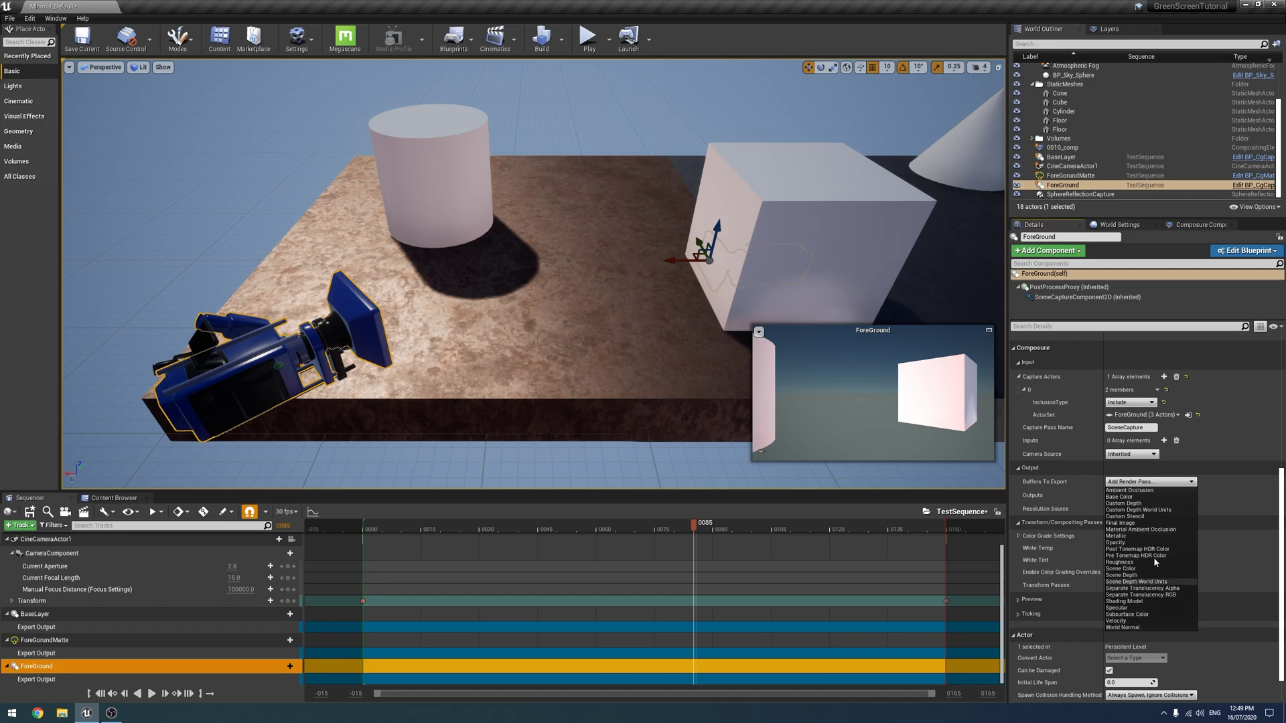
{"action": "left_click", "coordinate": [1134, 525]}
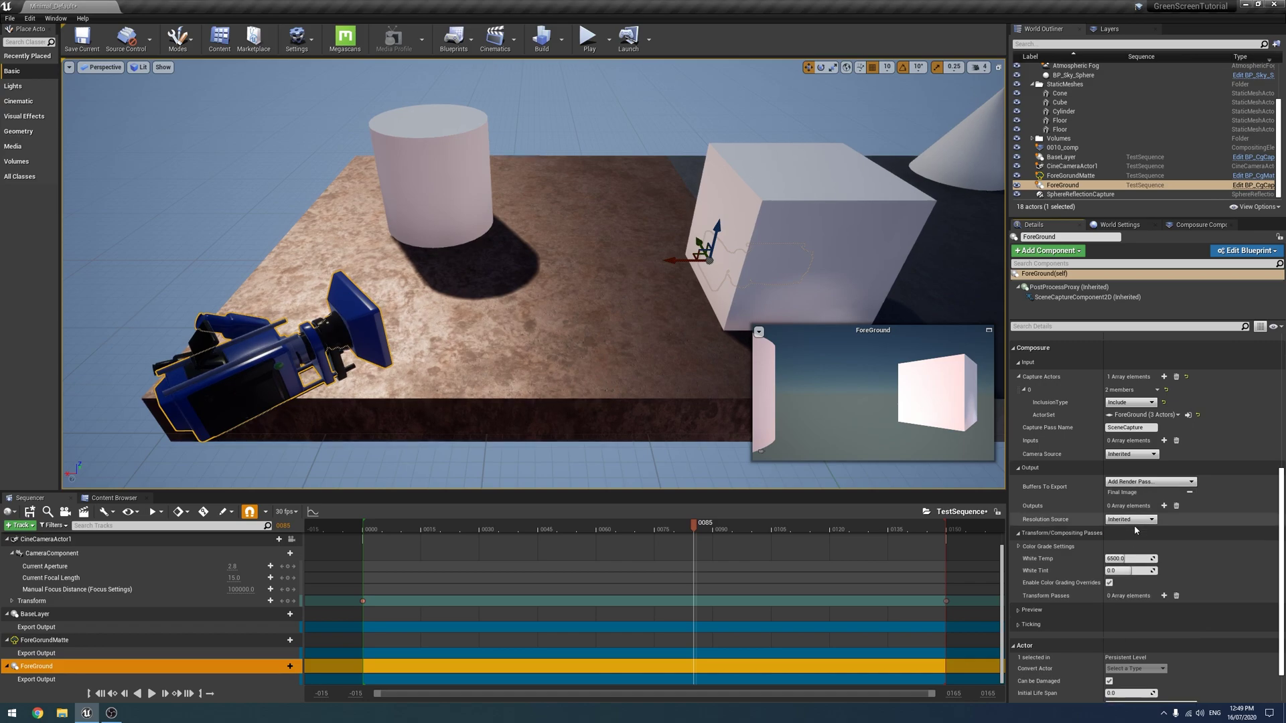
{"action": "left_click", "coordinate": [1141, 482]}
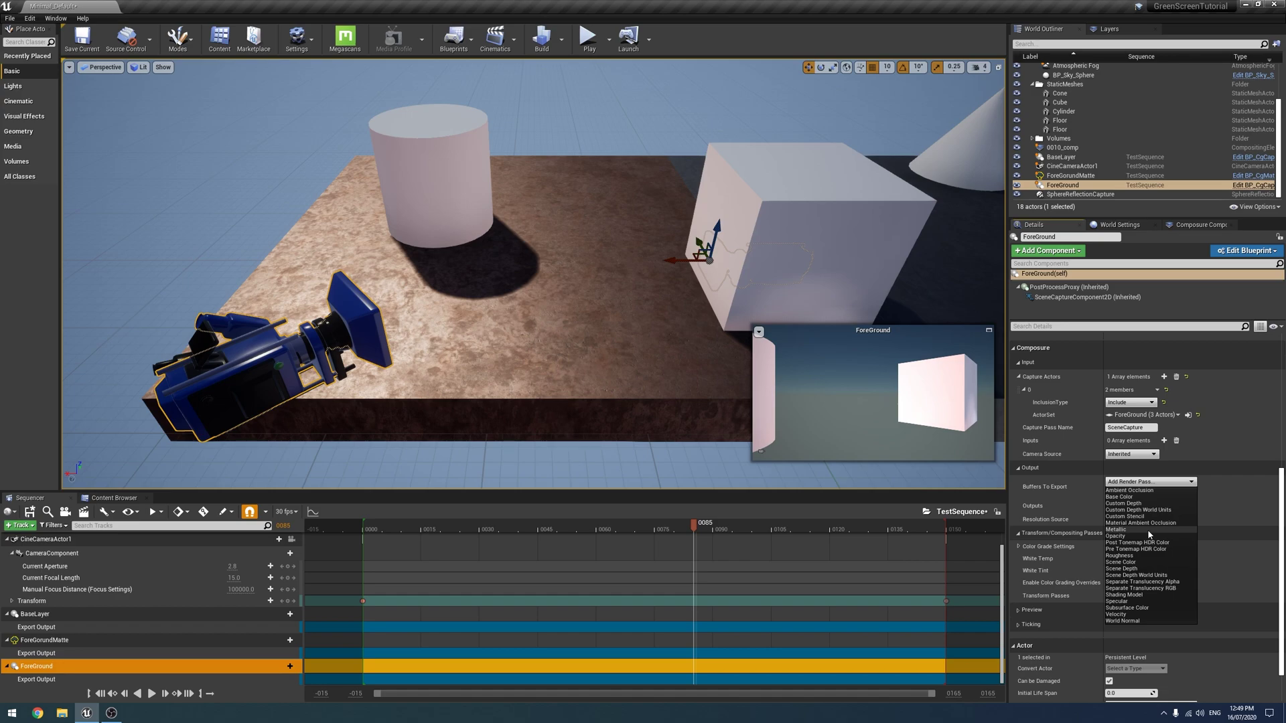
{"action": "left_click", "coordinate": [1131, 621]}
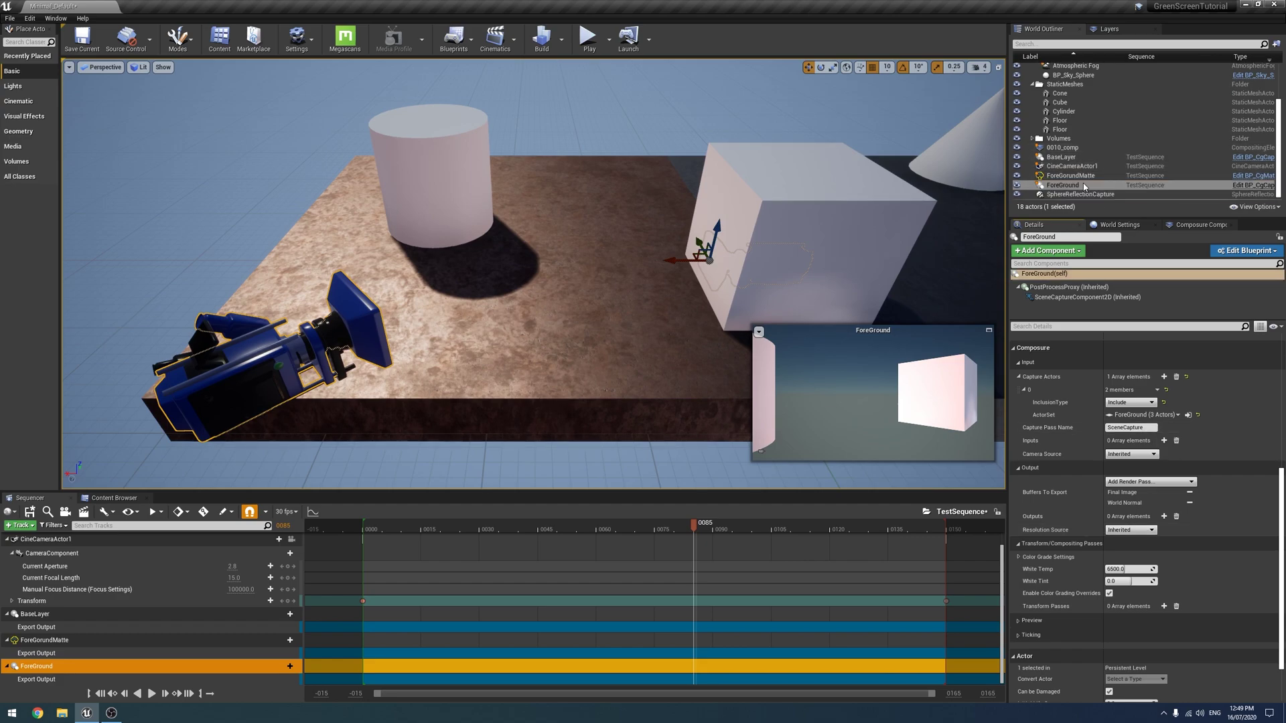
Select BaseLayer and add Final Image and Roughness passes to its Buffers To Export.
{"action": "left_click", "coordinate": [1079, 158]}
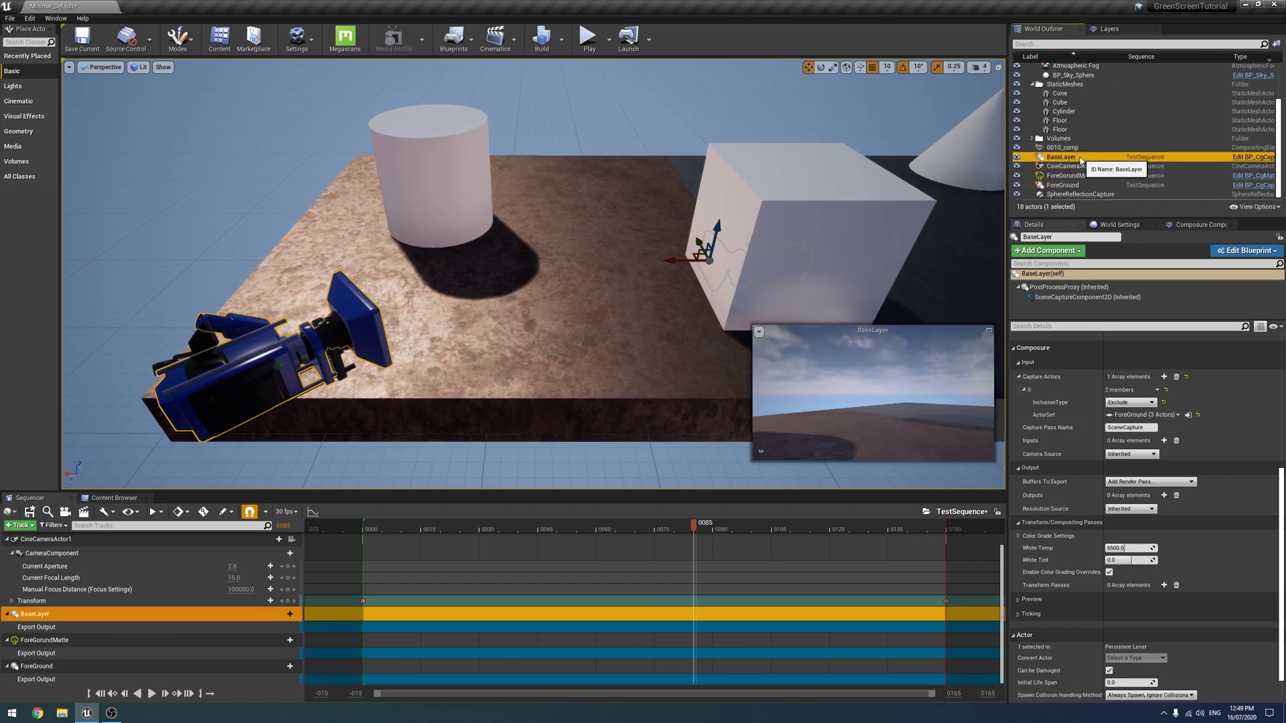
{"action": "left_click", "coordinate": [1135, 481]}
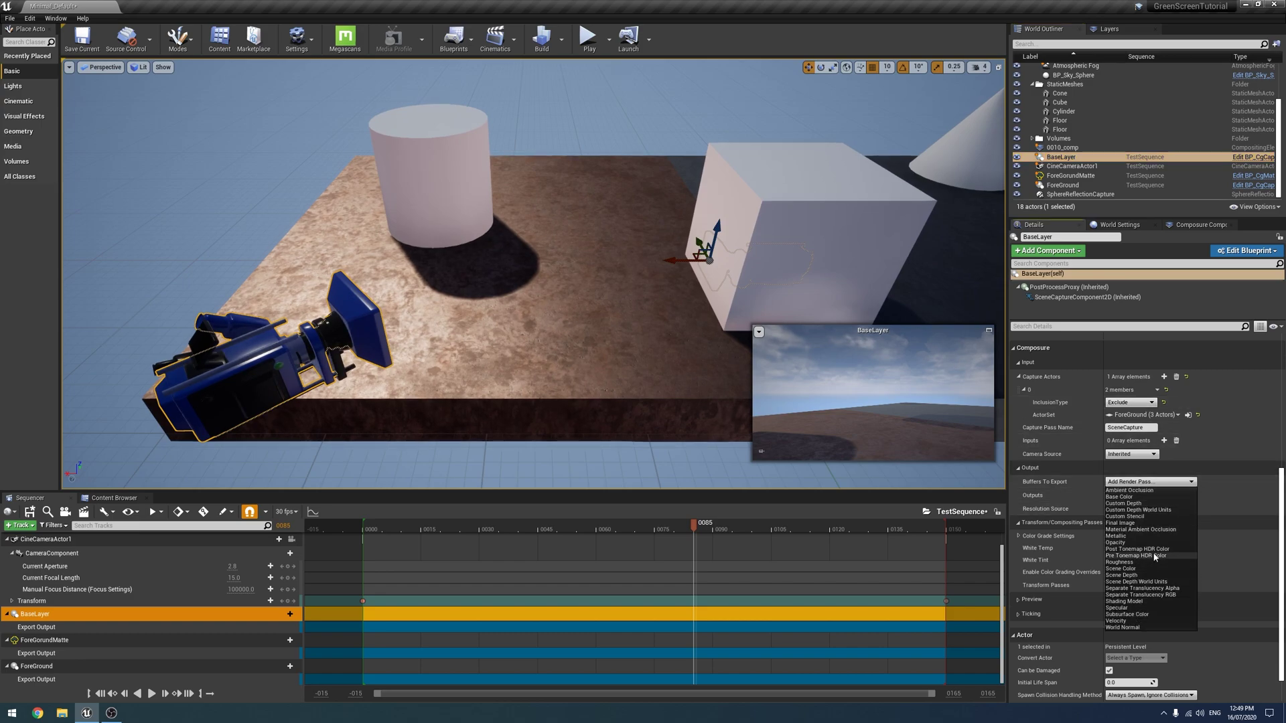
{"action": "left_click", "coordinate": [1136, 523]}
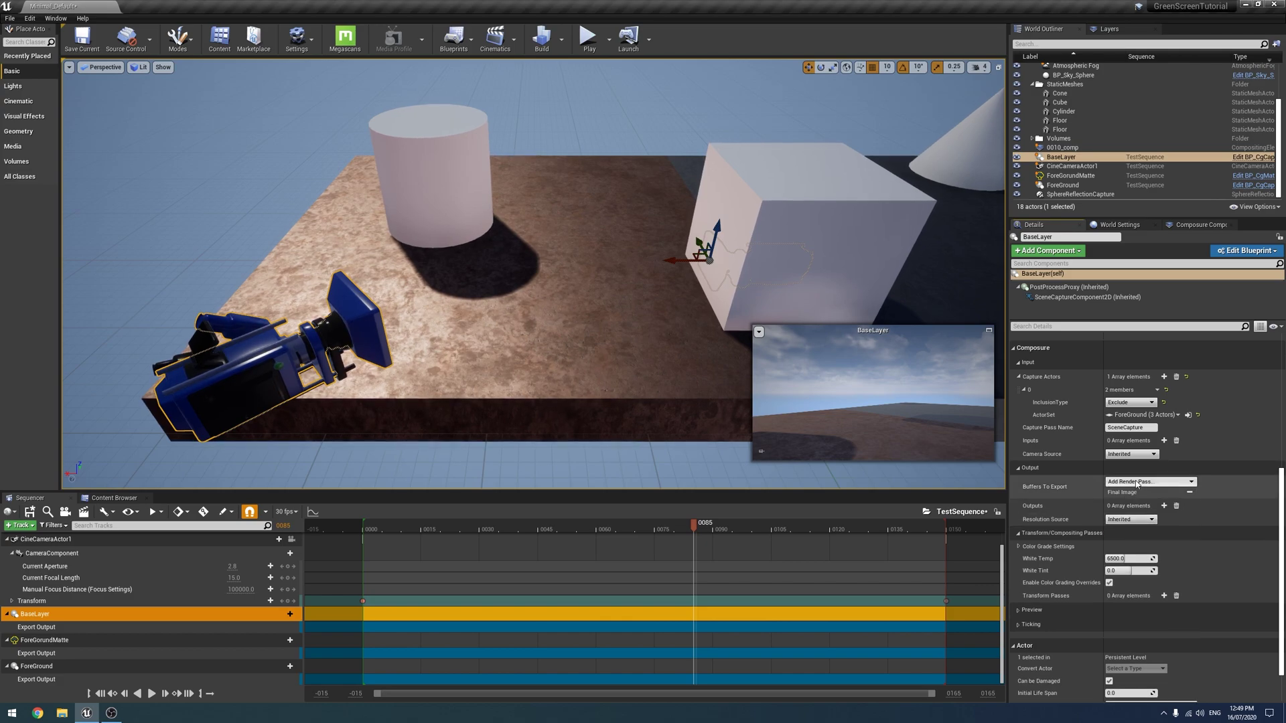
{"action": "left_click", "coordinate": [1139, 483]}
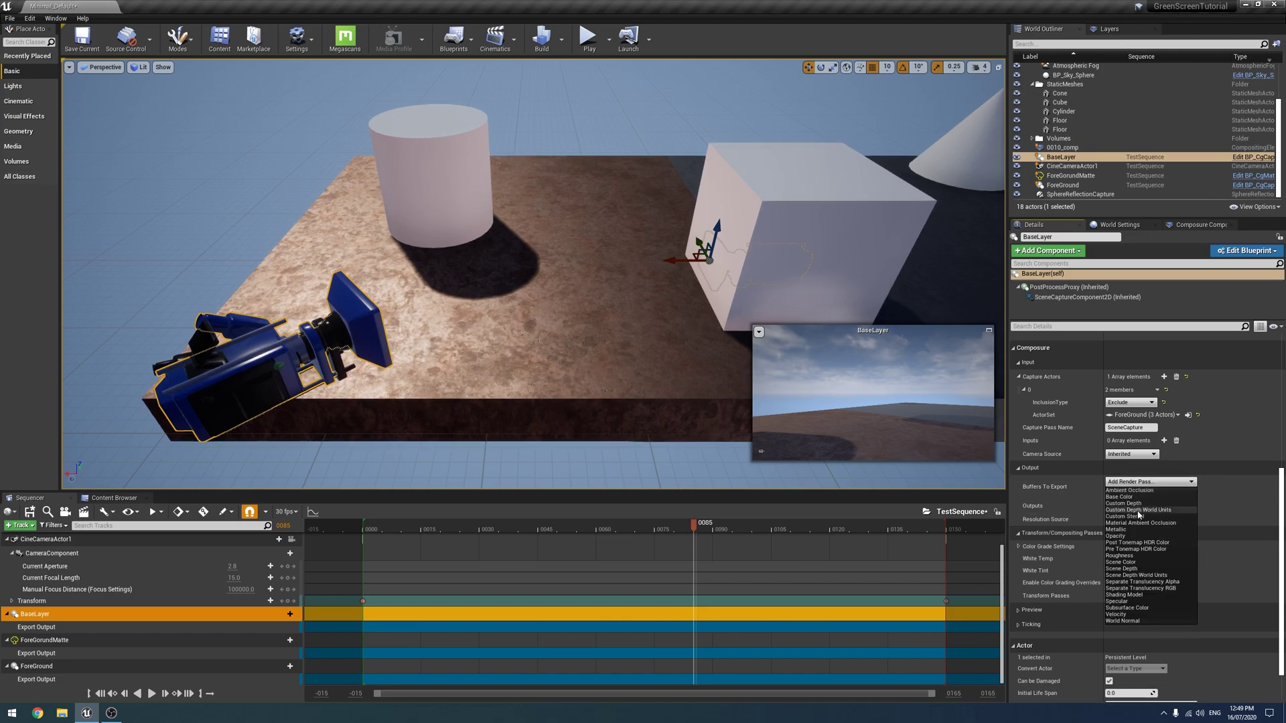
{"action": "left_click", "coordinate": [1142, 556]}
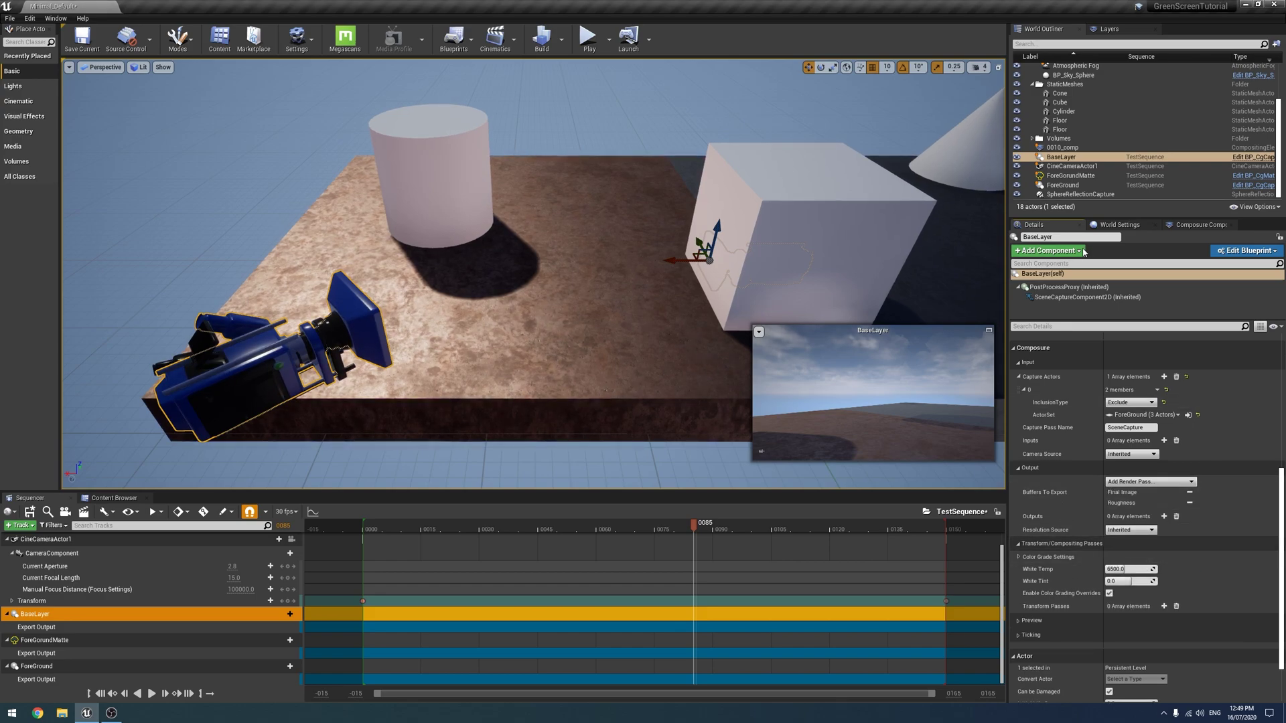
Check ForeGorundMatte's Output section and render pass list without adding any, then select the floor.
{"action": "left_click", "coordinate": [1071, 176]}
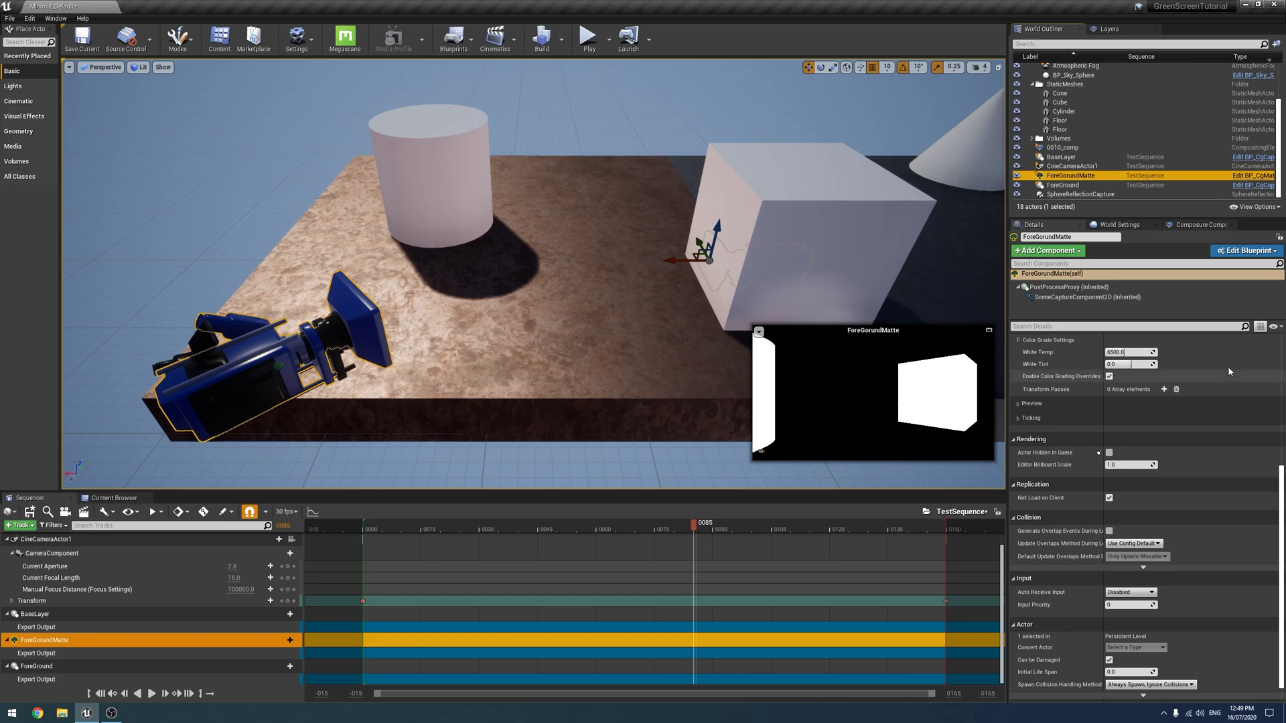
{"action": "scroll", "coordinate": [1144, 584], "scroll_direction": "up", "scroll_amount": 3}
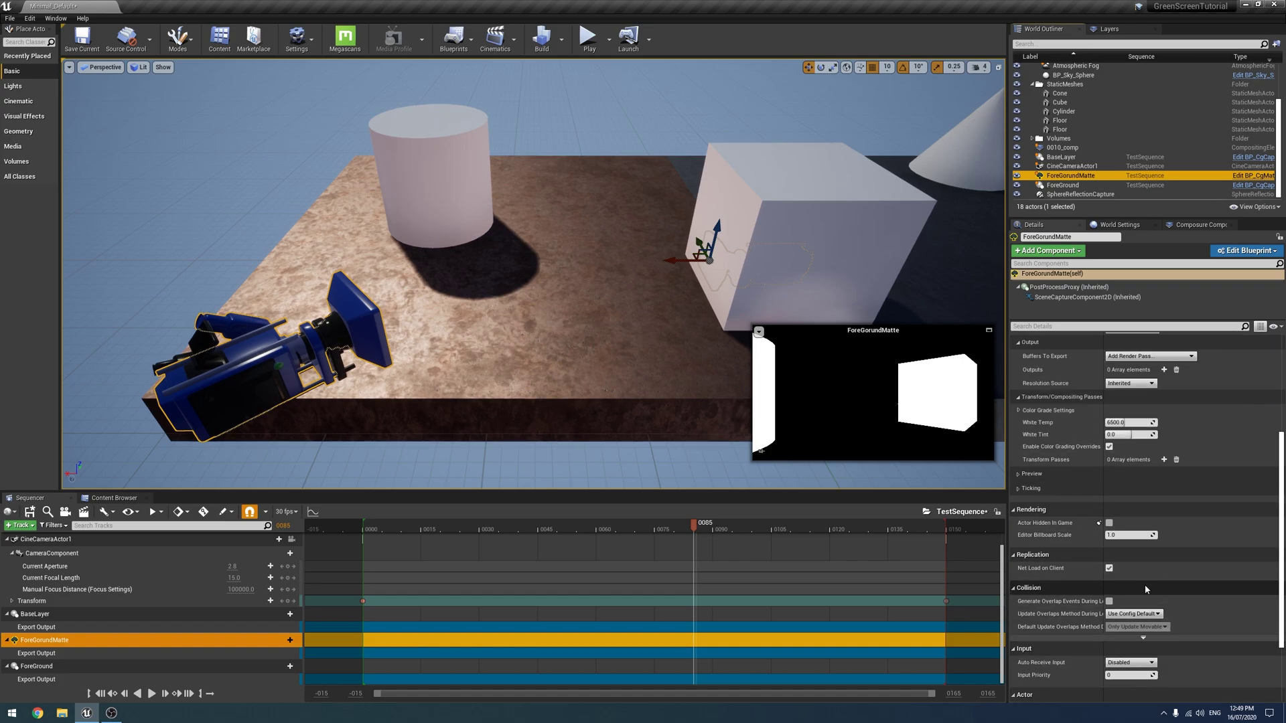
{"action": "scroll", "coordinate": [1144, 589], "scroll_direction": "up", "scroll_amount": 1}
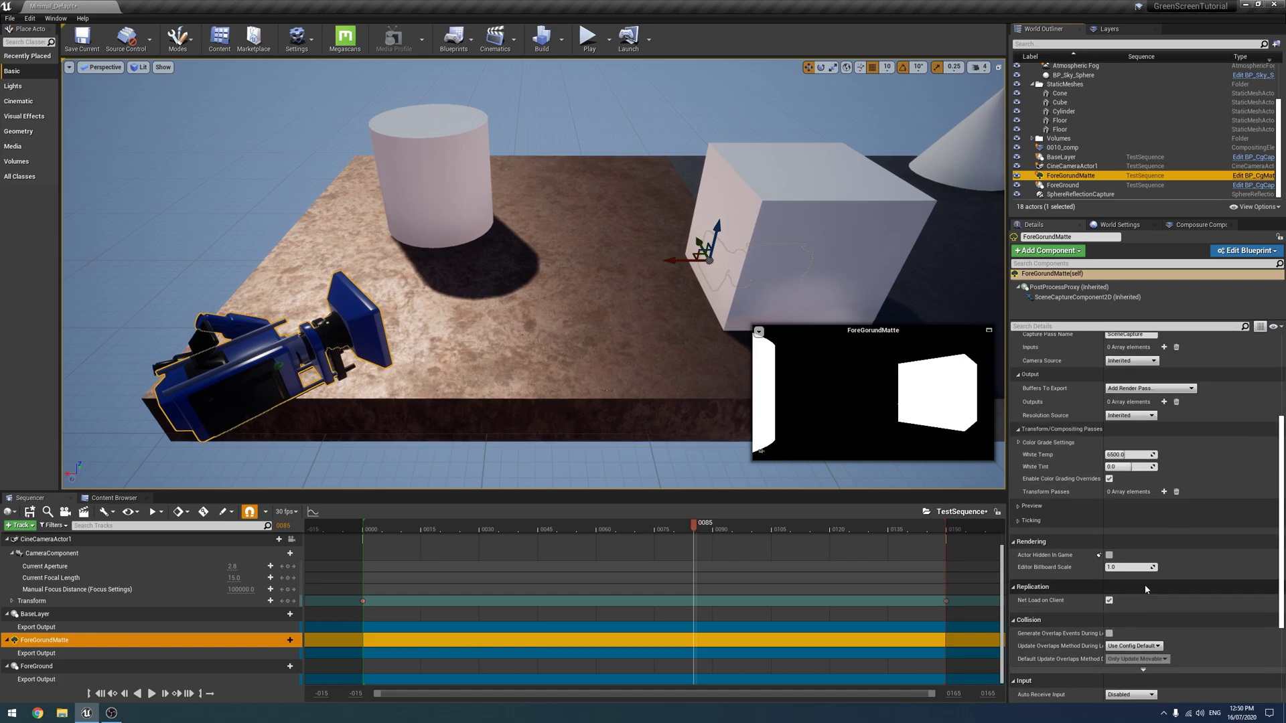
{"action": "scroll", "coordinate": [1144, 585], "scroll_direction": "up", "scroll_amount": 3}
{"action": "left_click", "coordinate": [1162, 476]}
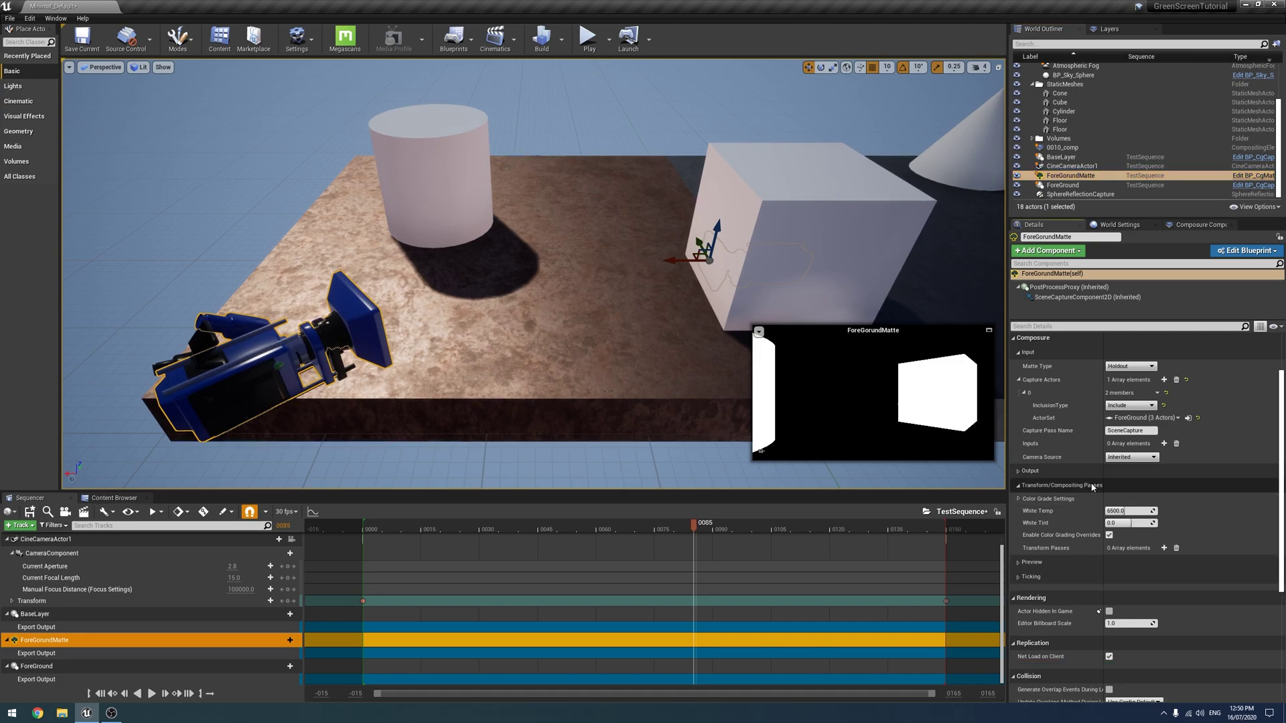
{"action": "left_click", "coordinate": [1162, 476]}
{"action": "left_click", "coordinate": [1144, 487]}
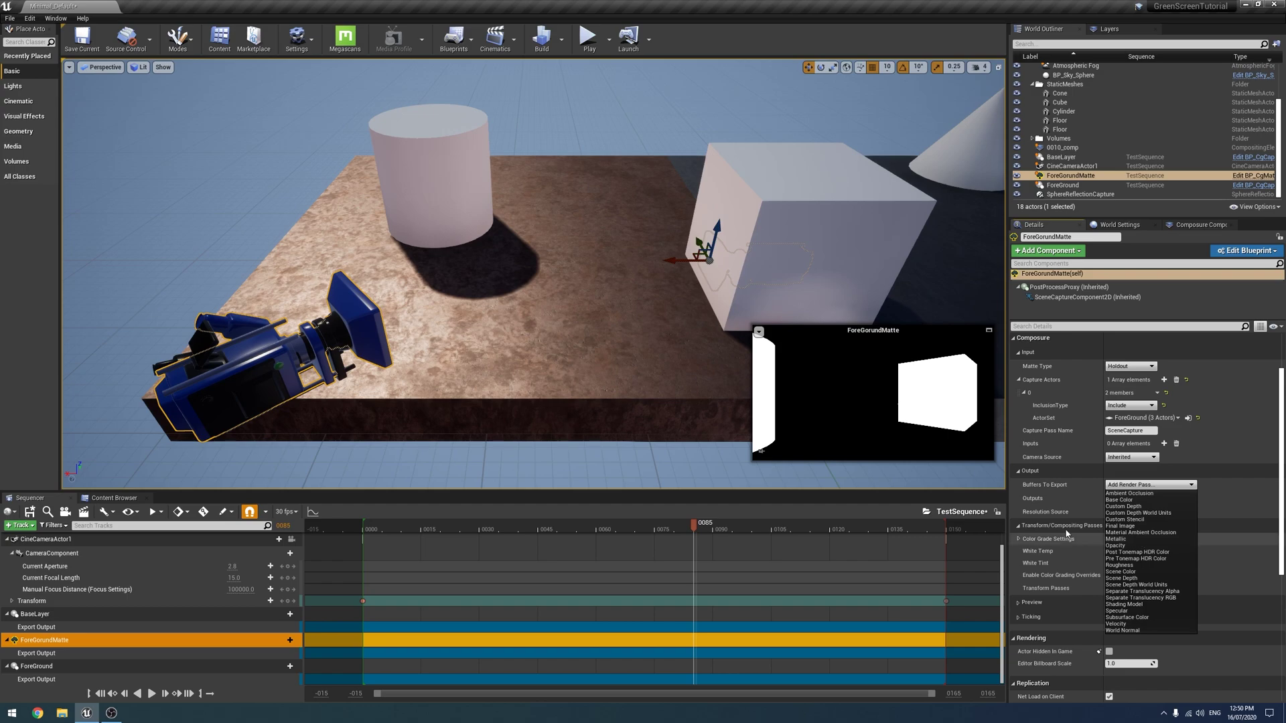
{"action": "left_click", "coordinate": [468, 438]}
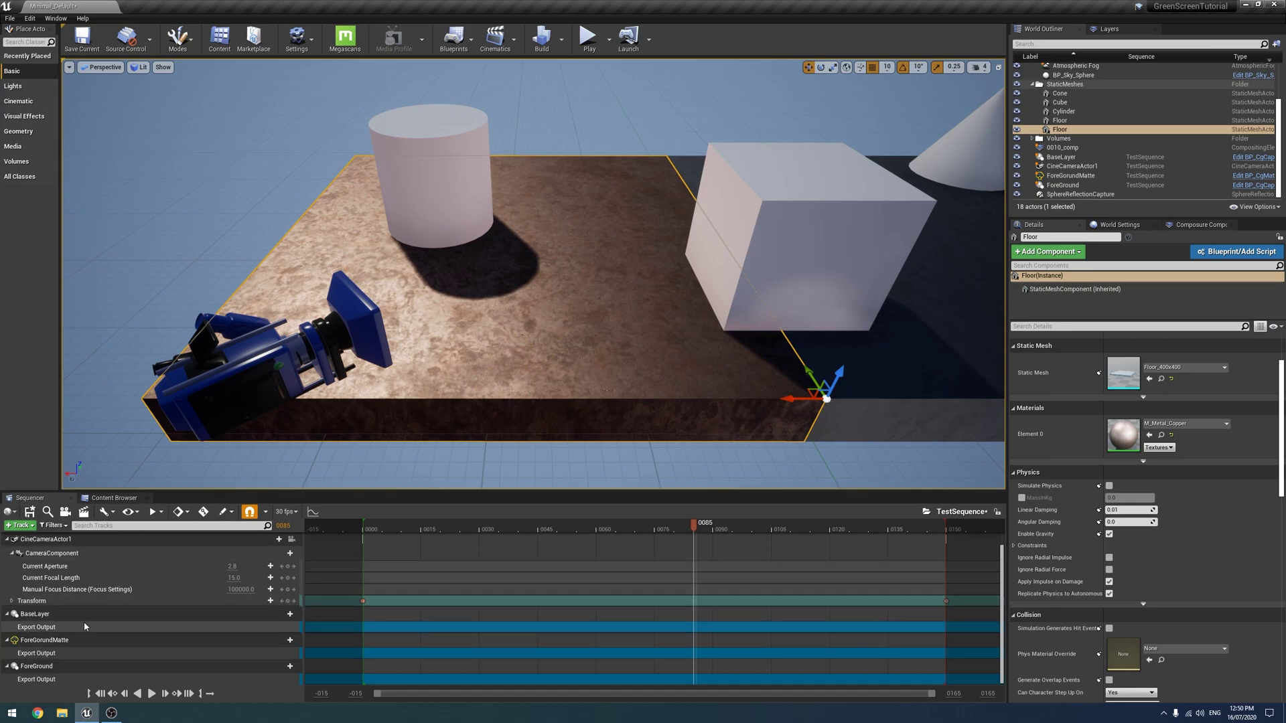
Scrub to frame 0102 and queue TestSequence in the Movie Render Queue.
{"action": "left_click_drag", "start_coordinate": [383, 531], "coordinate": [766, 542]}
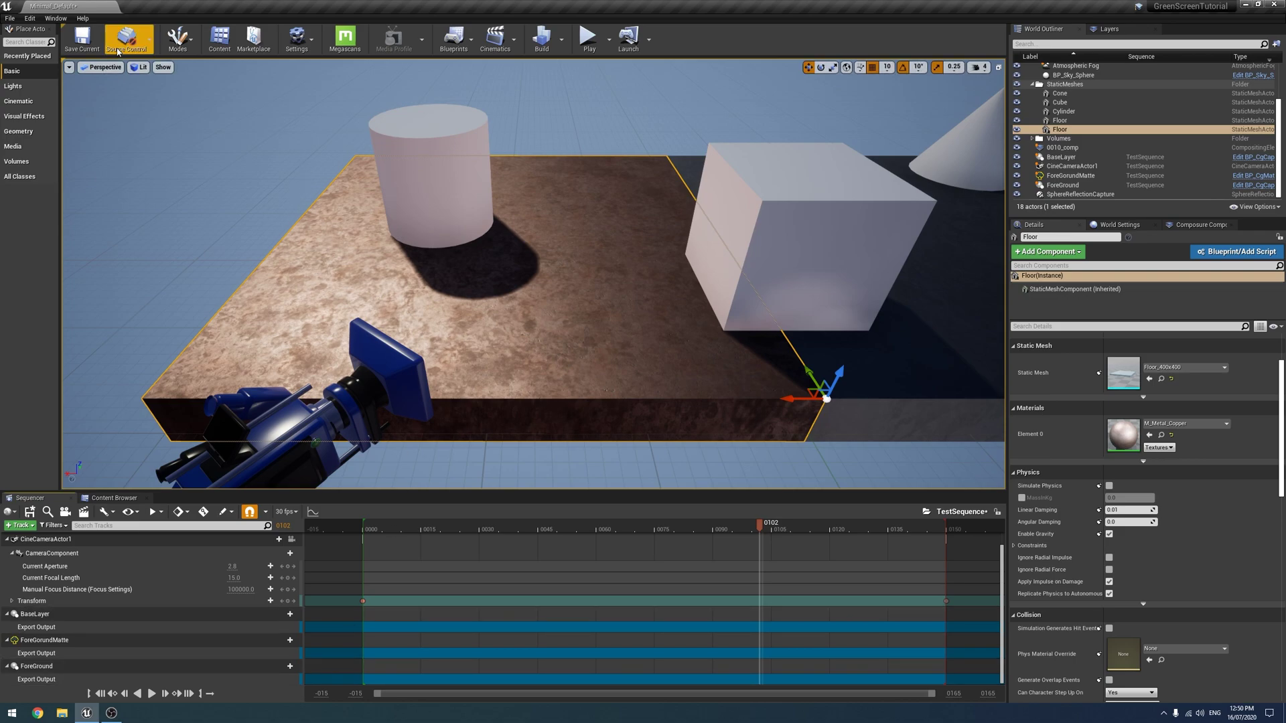
{"action": "left_click", "coordinate": [56, 19]}
{"action": "mouse_move", "coordinate": [73, 37]}
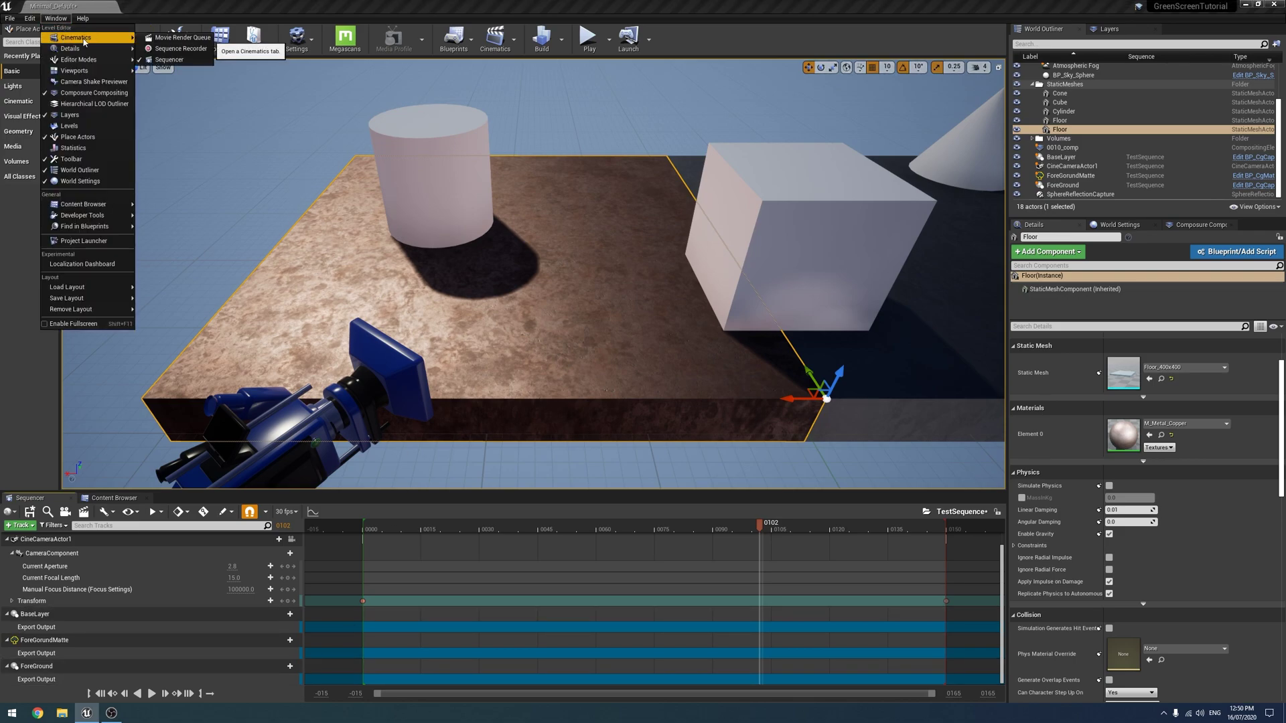
{"action": "left_click", "coordinate": [145, 41]}
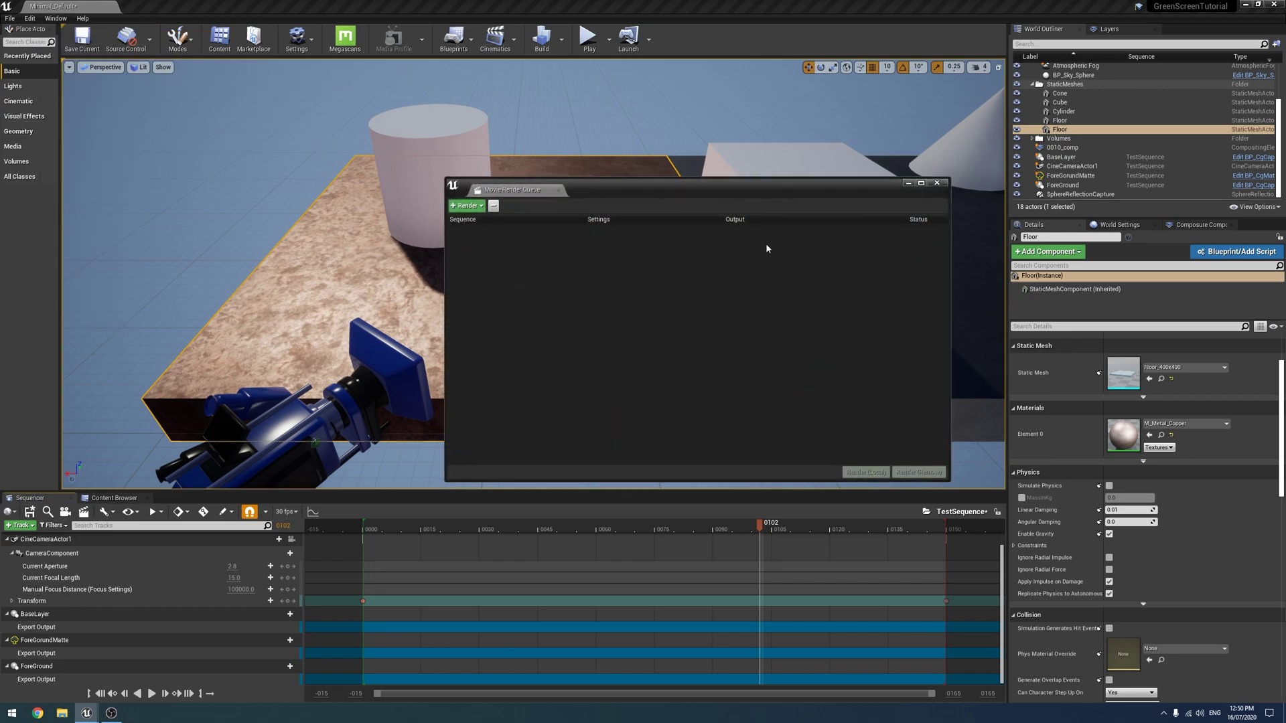
{"action": "left_click", "coordinate": [455, 207]}
{"action": "left_click", "coordinate": [501, 251]}
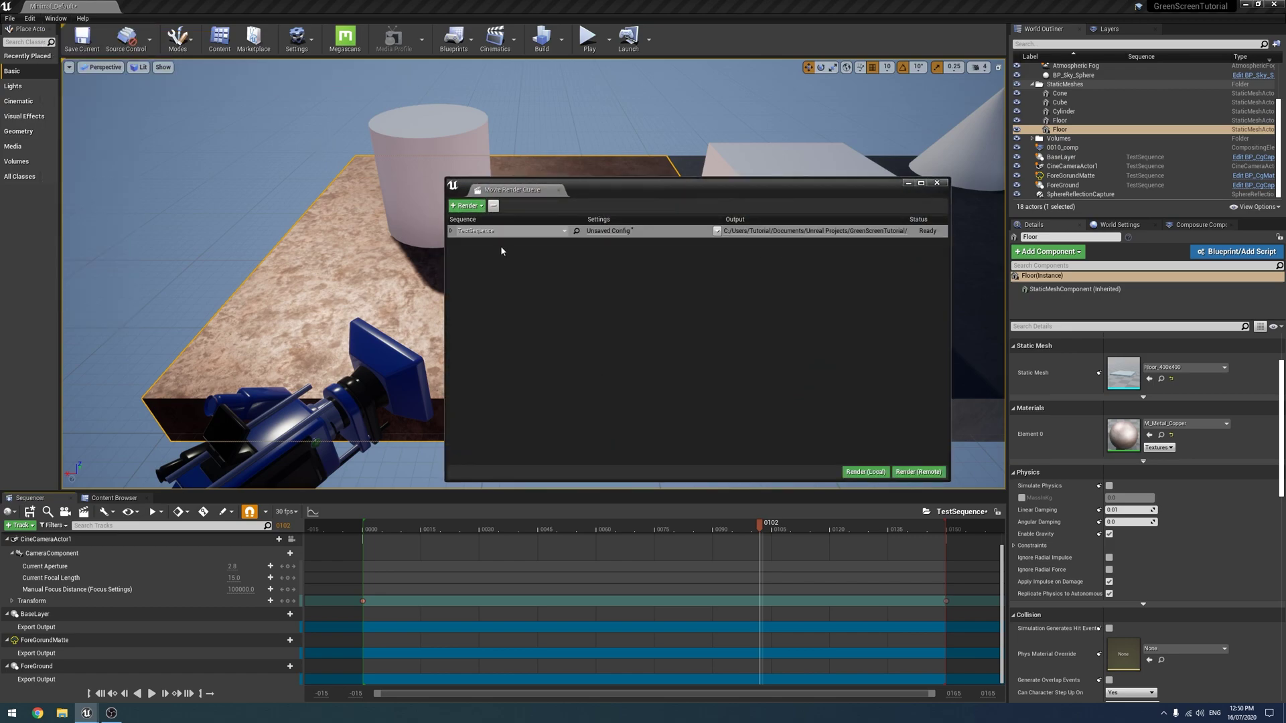
{"action": "left_click", "coordinate": [605, 234]}
Add a Game Overrides setting to the render job, accept the settings, and close the queue.
{"action": "left_click", "coordinate": [513, 214]}
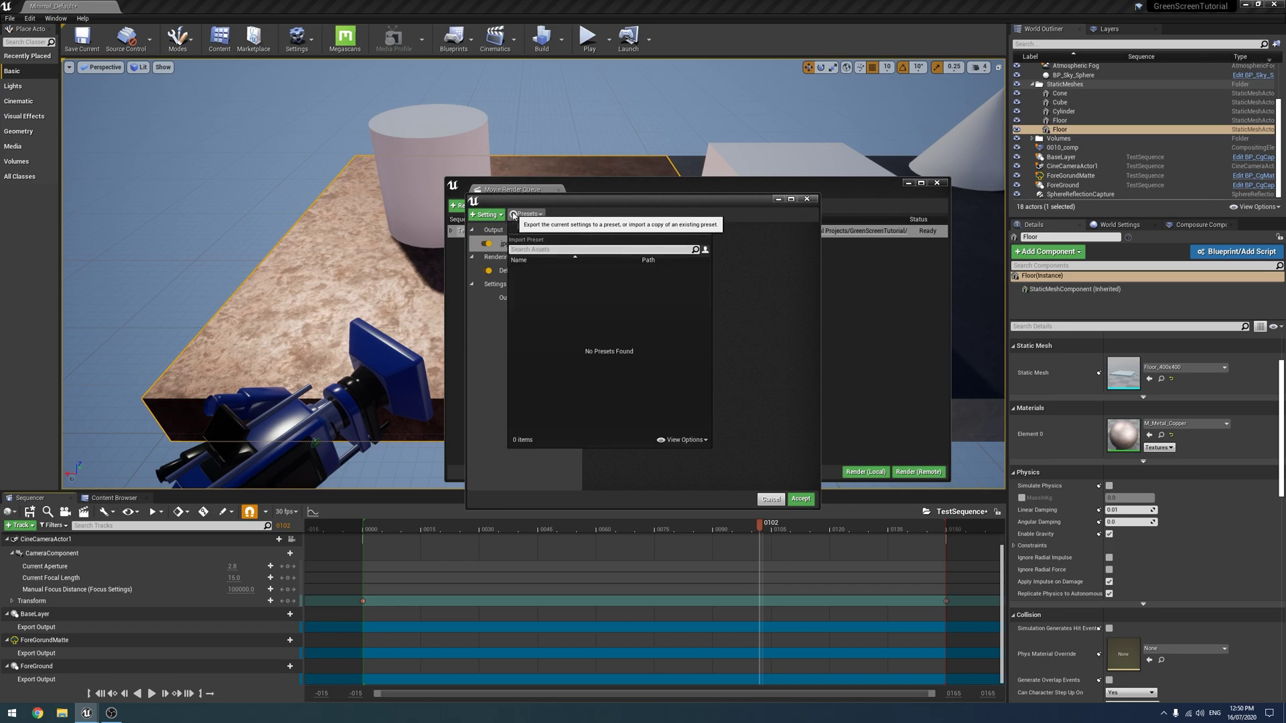
{"action": "left_click", "coordinate": [487, 215]}
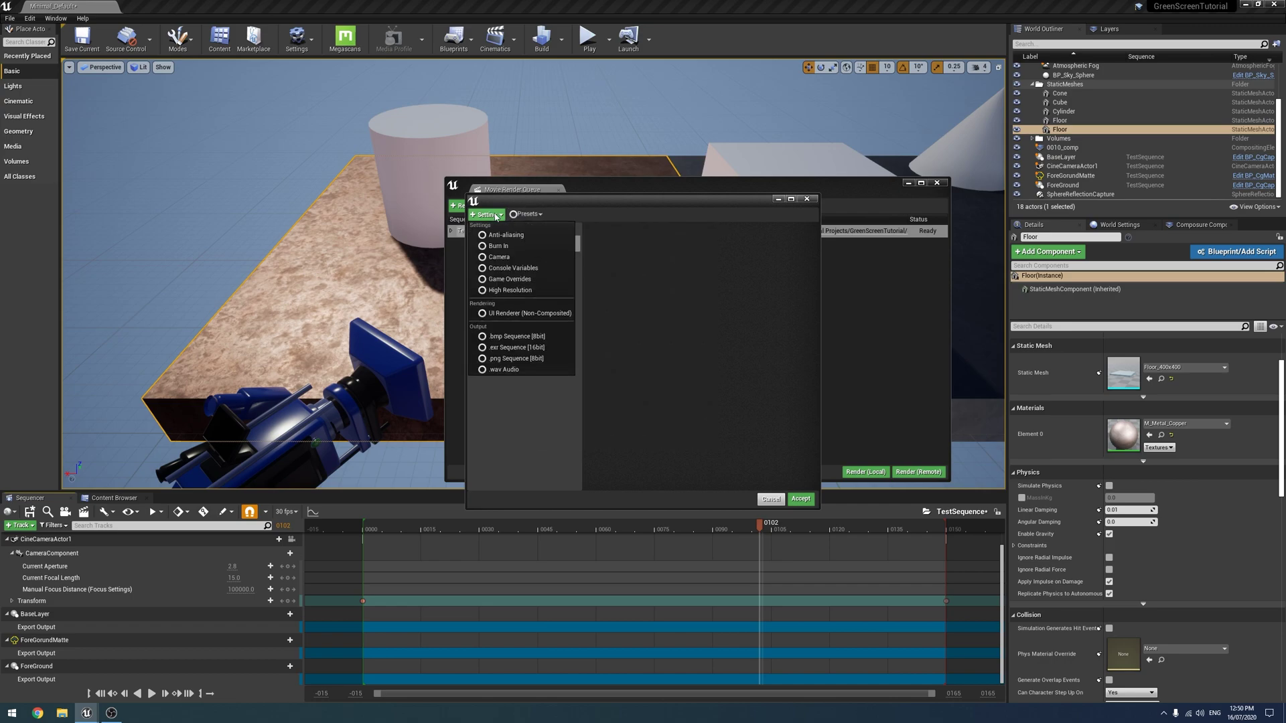
{"action": "left_click", "coordinate": [531, 278]}
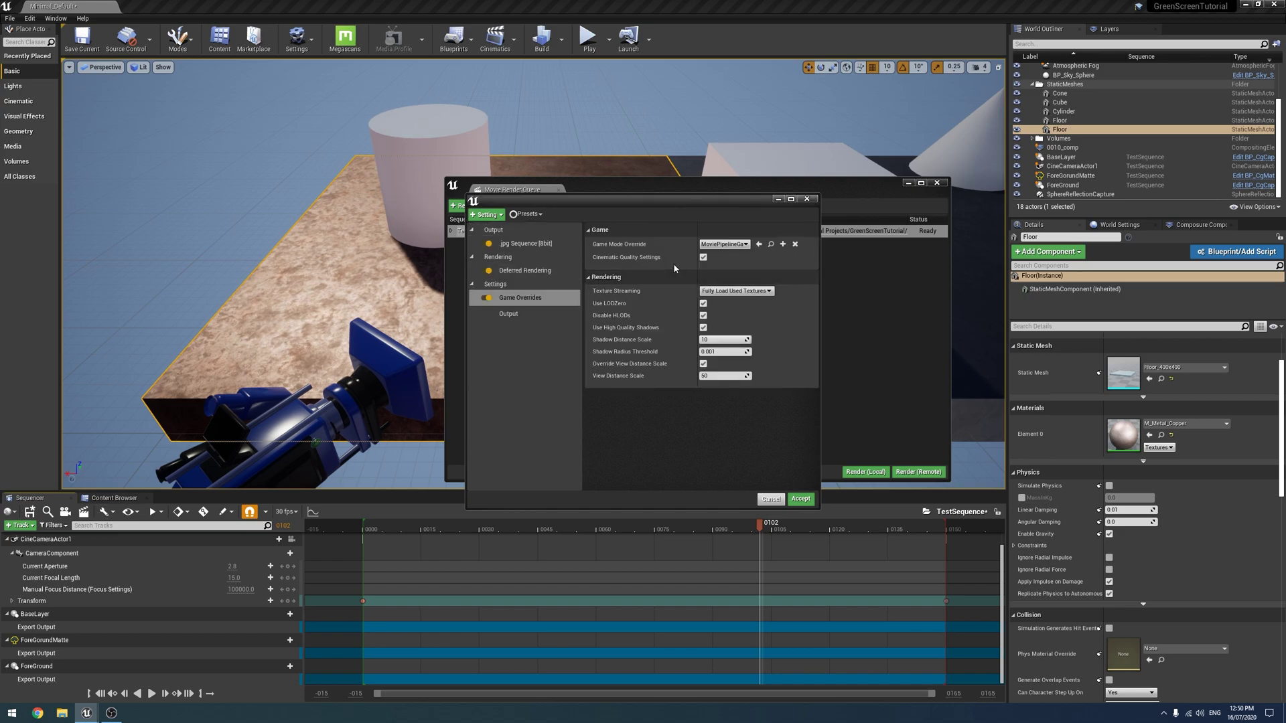
{"action": "left_click", "coordinate": [501, 216]}
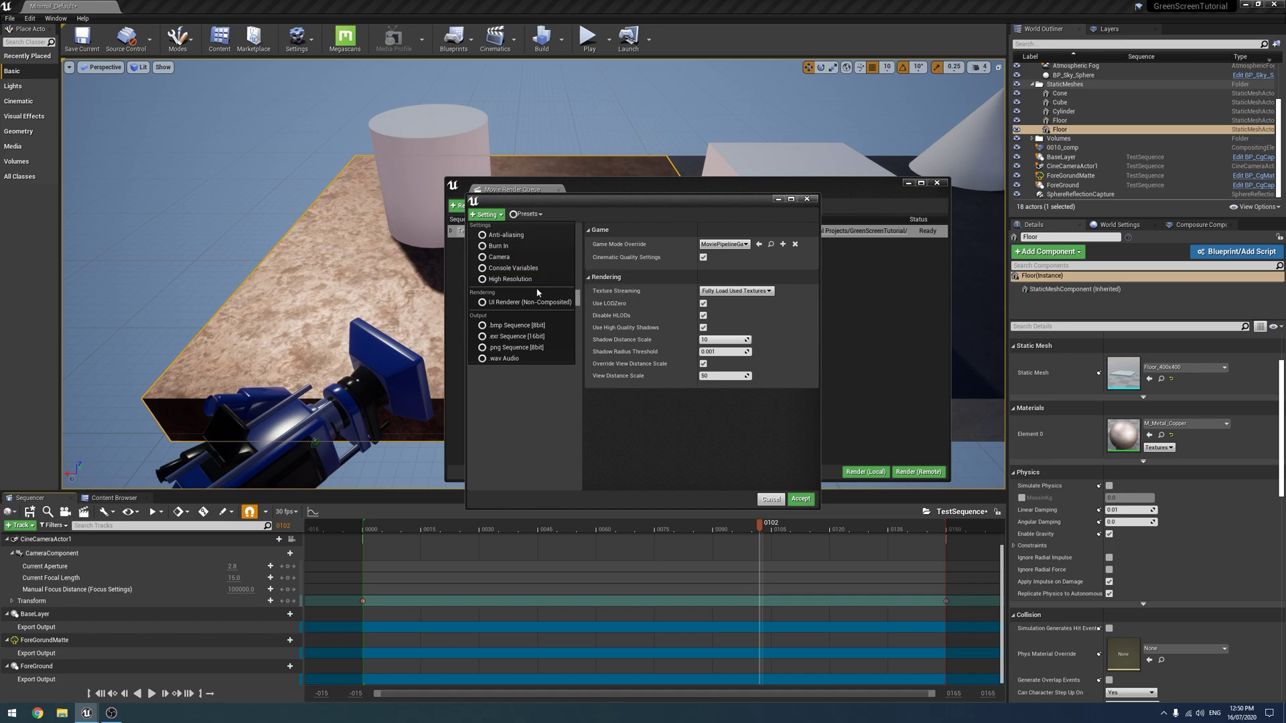
{"action": "left_click", "coordinate": [638, 472]}
{"action": "left_click", "coordinate": [800, 498]}
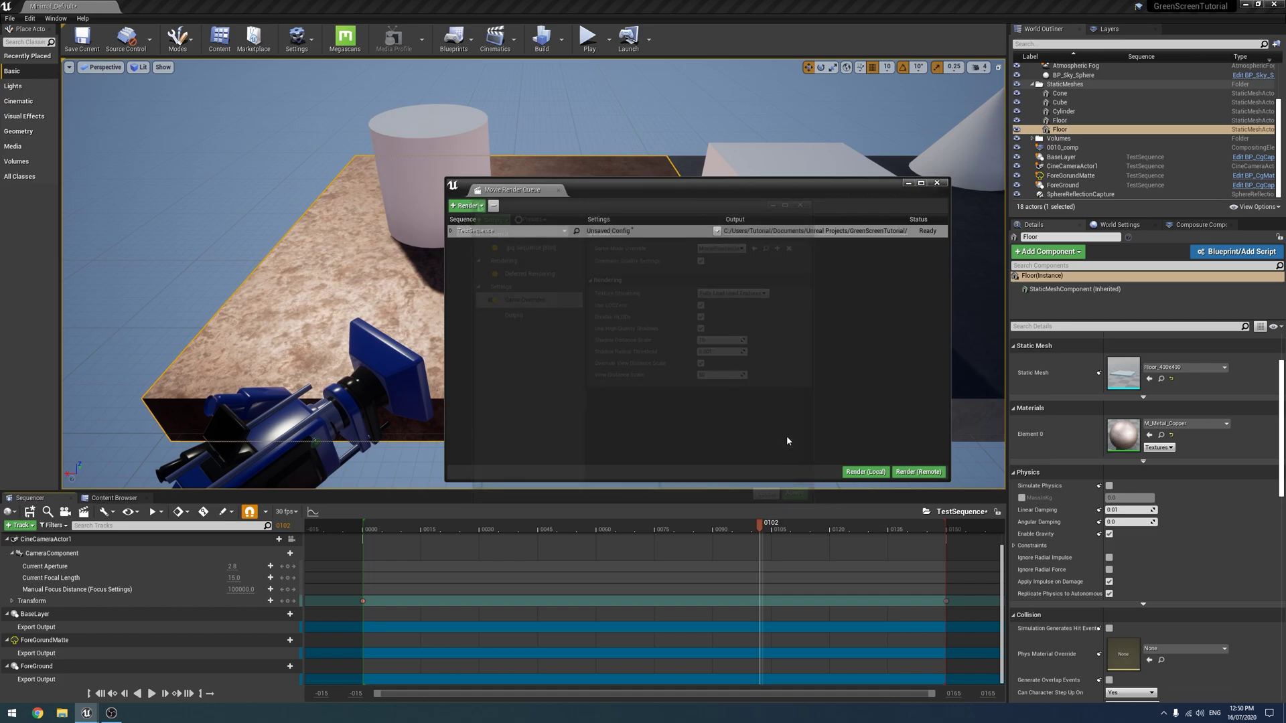
{"action": "left_click", "coordinate": [936, 184]}
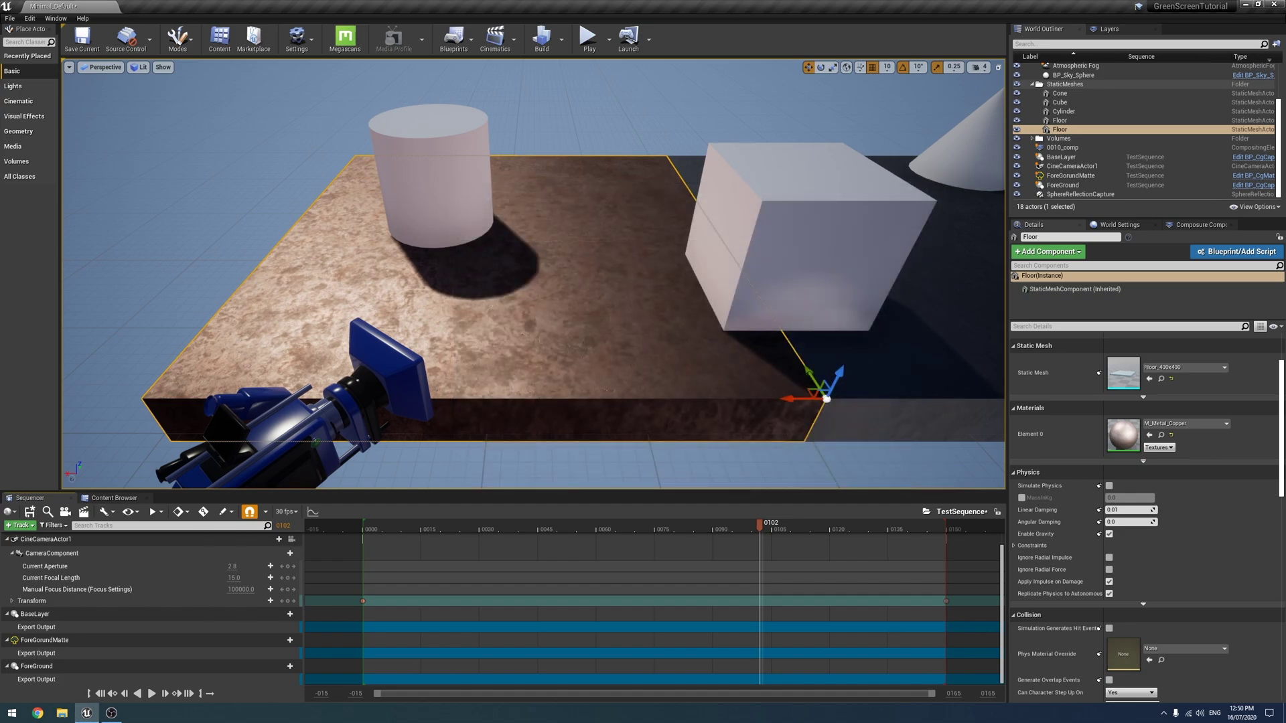
Set the Render Movie output format to ComposureExport and the resolution to 1920 x 1080 (16:9).
{"action": "left_click", "coordinate": [84, 512]}
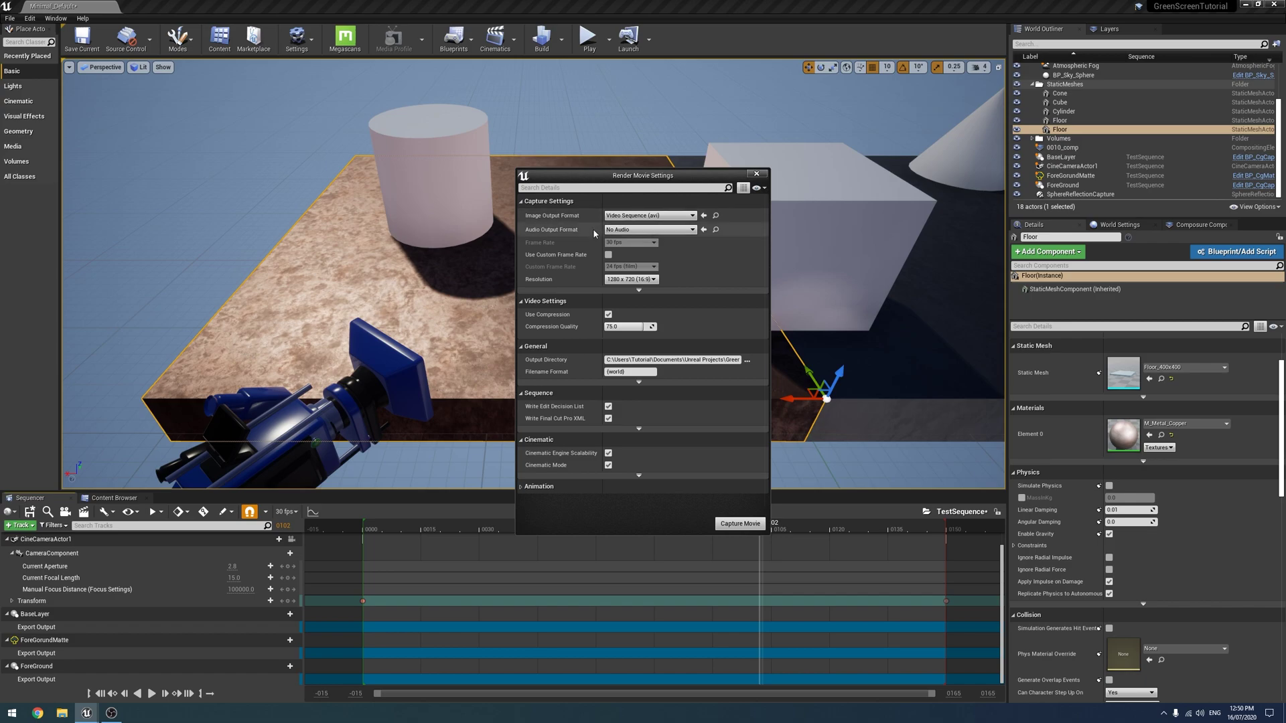
{"action": "left_click", "coordinate": [648, 215]}
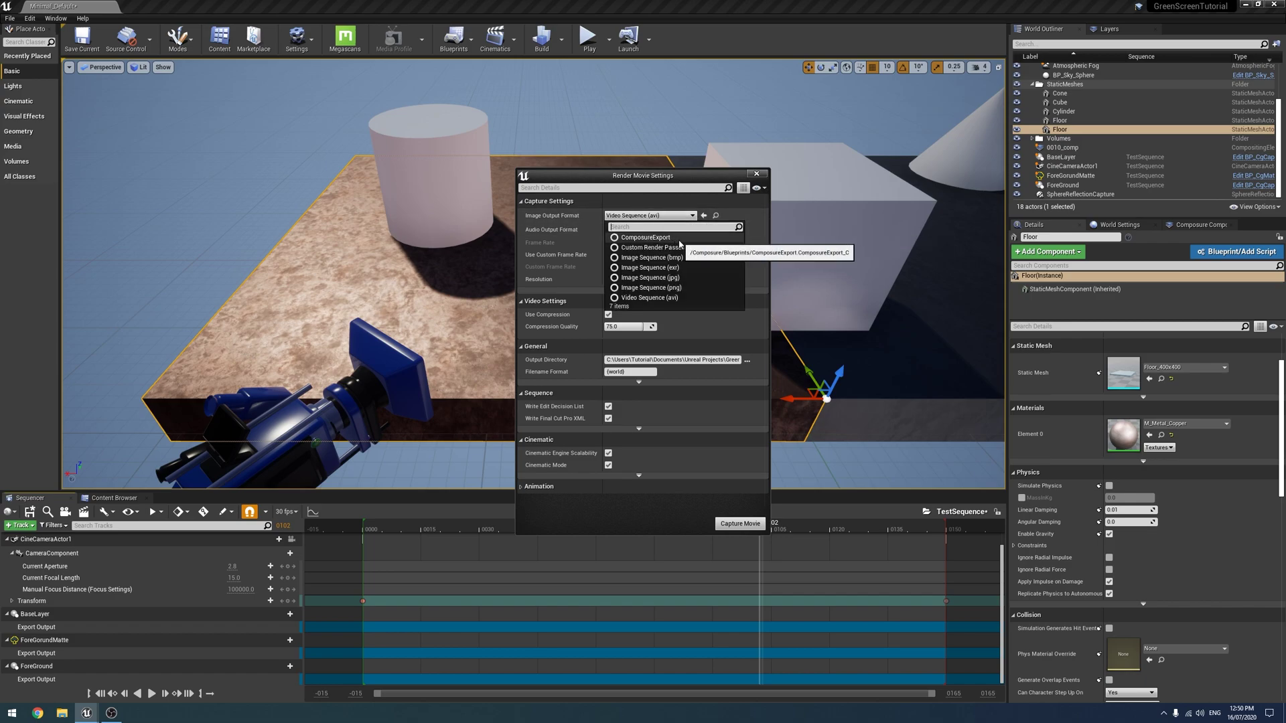
{"action": "left_click", "coordinate": [644, 237]}
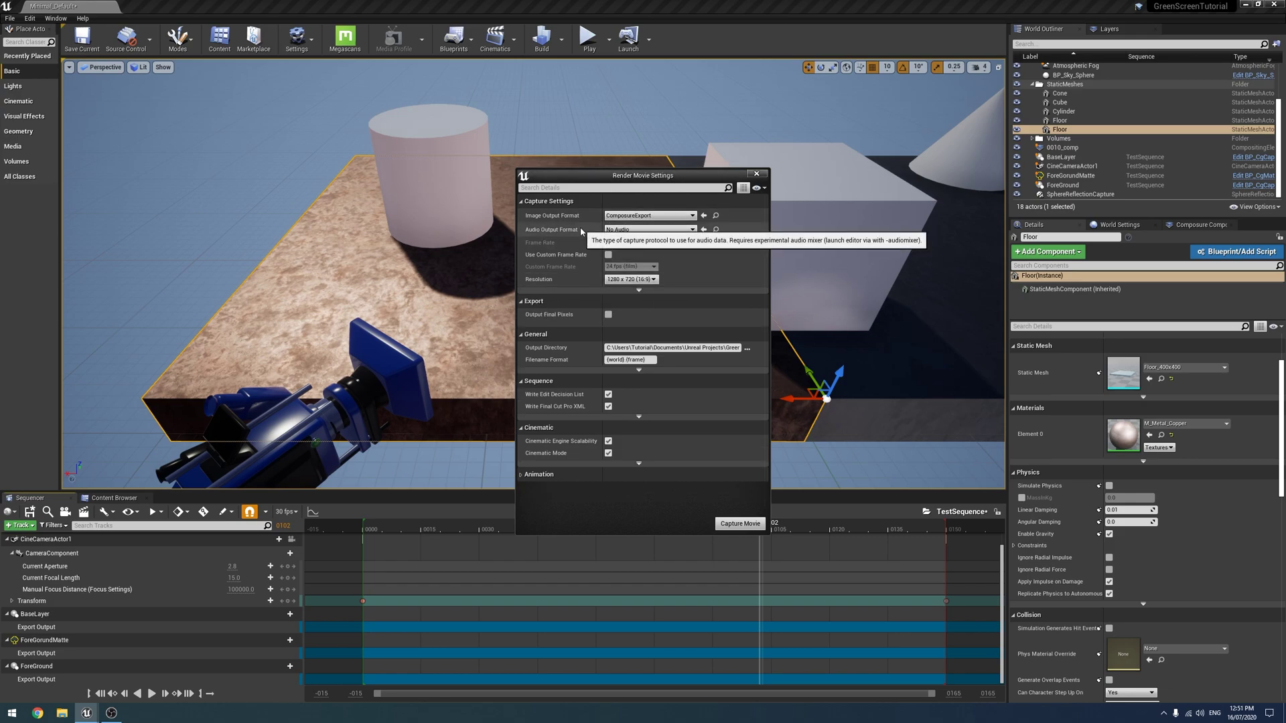
{"action": "left_click", "coordinate": [631, 280]}
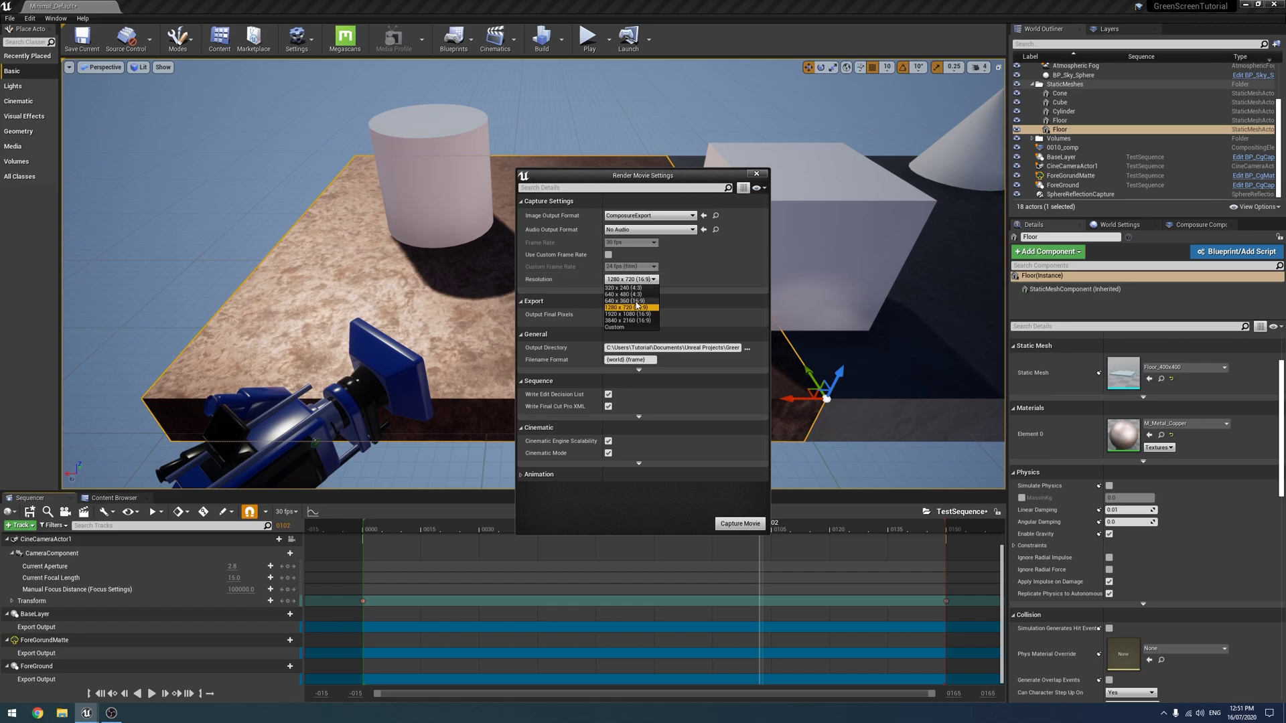
{"action": "left_click", "coordinate": [627, 314]}
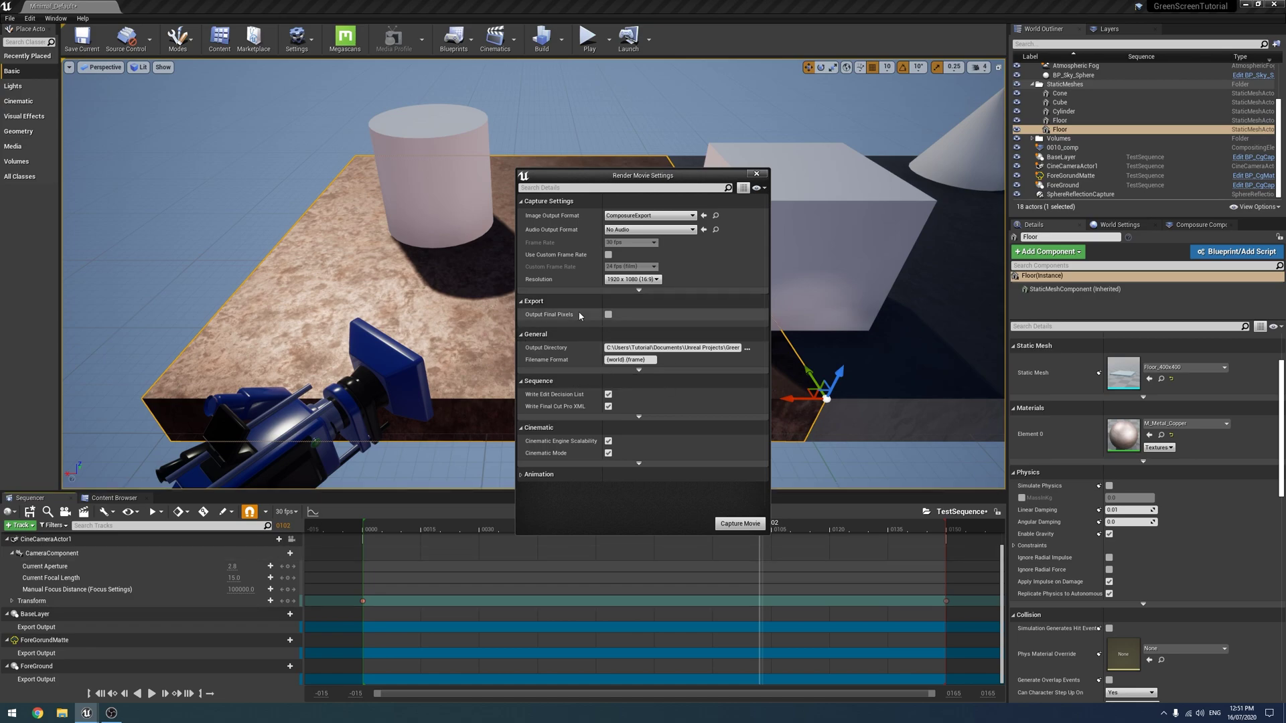
{"action": "left_click", "coordinate": [673, 348]}
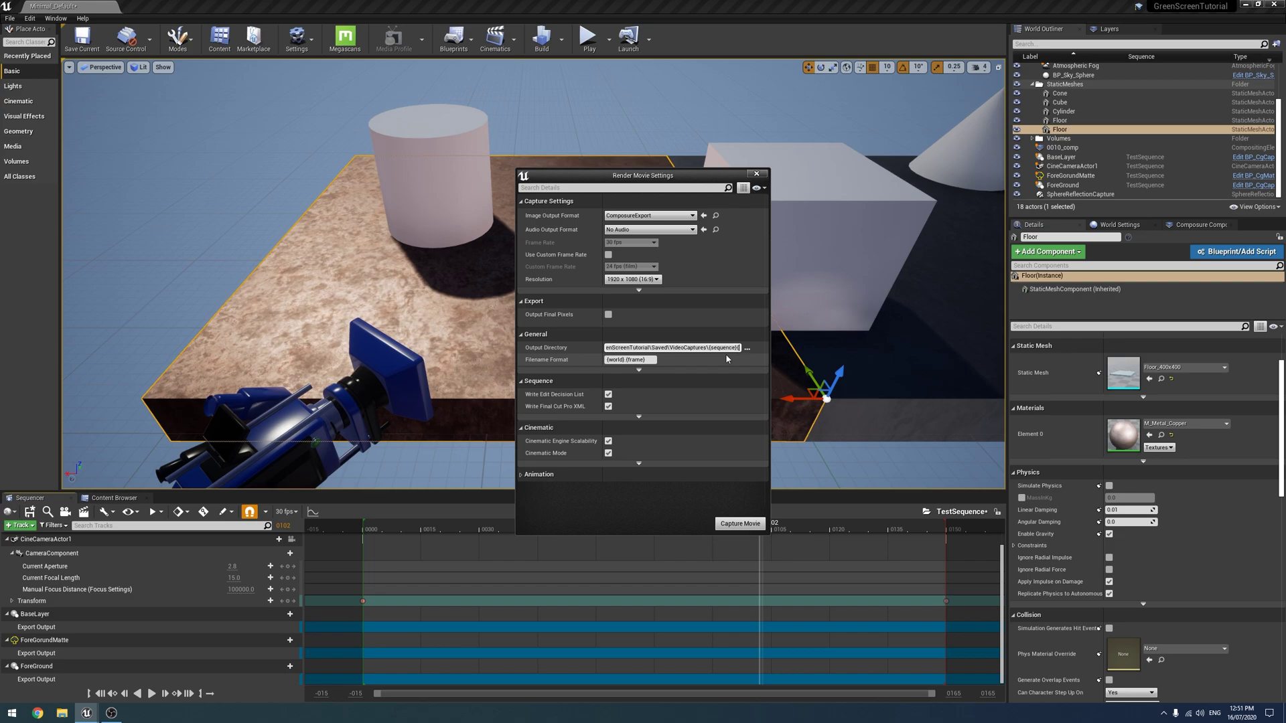
Edit the output path and set the frame filename format to {pass}{element}{world}.{frame}.
{"action": "type", "text": "pass}"}
{"action": "key", "text": "Return"}
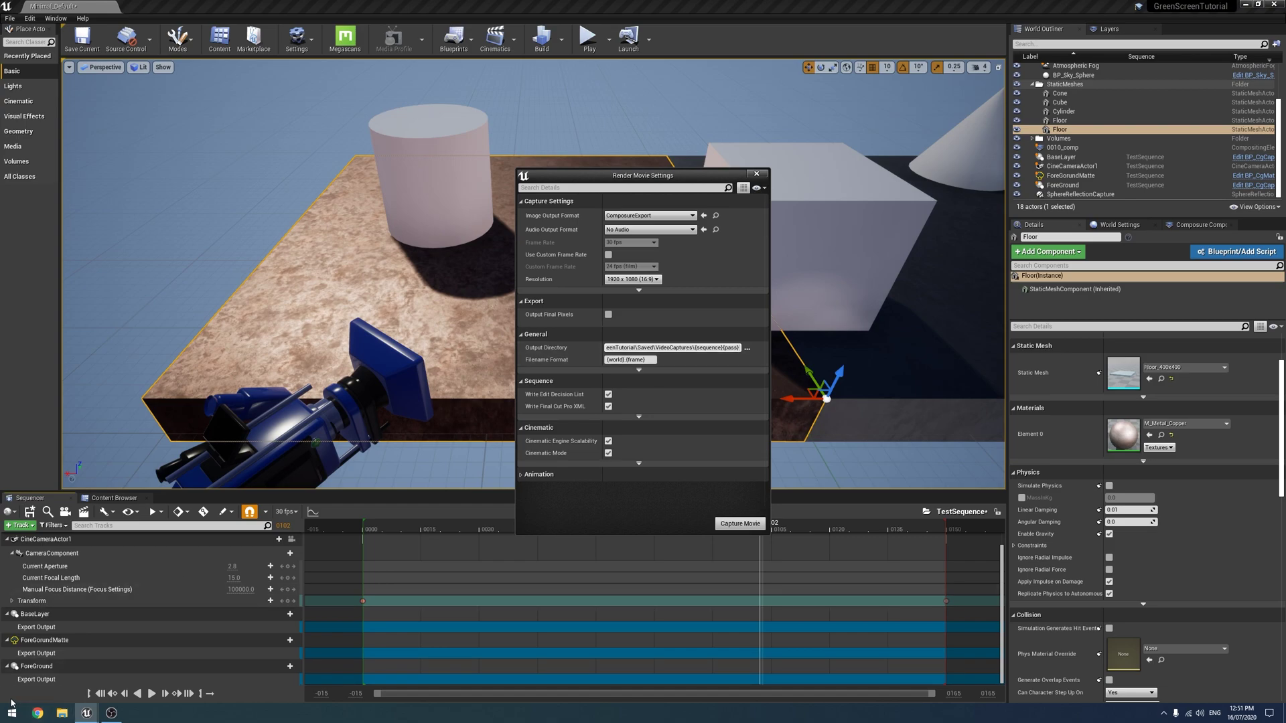
{"action": "left_click", "coordinate": [673, 347]}
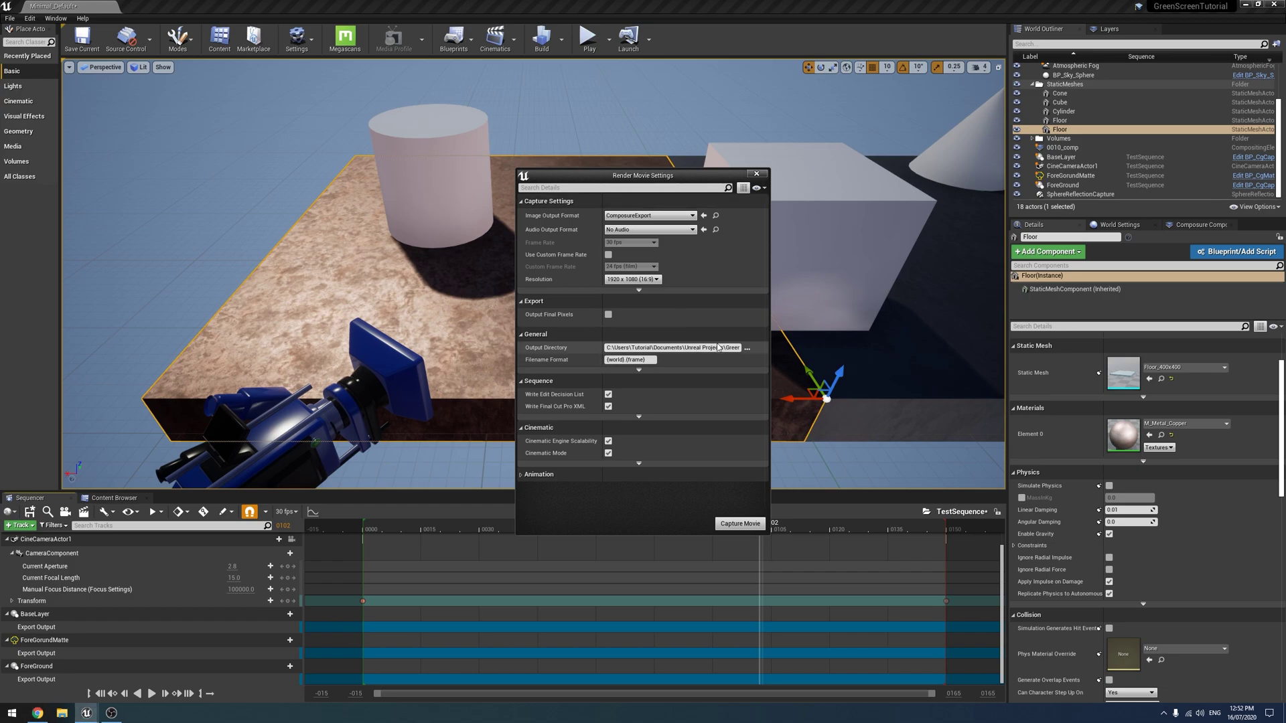
{"action": "left_click", "coordinate": [769, 350]}
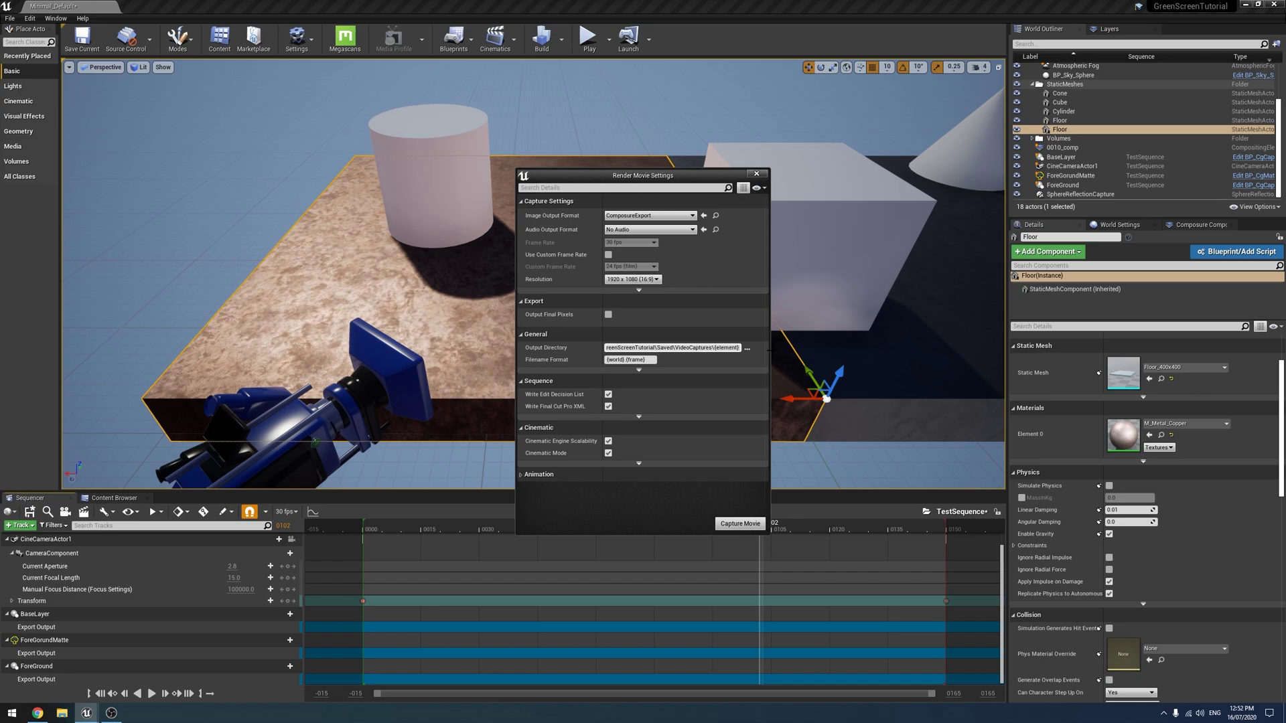
{"action": "type", "text": "{element}{pass"}
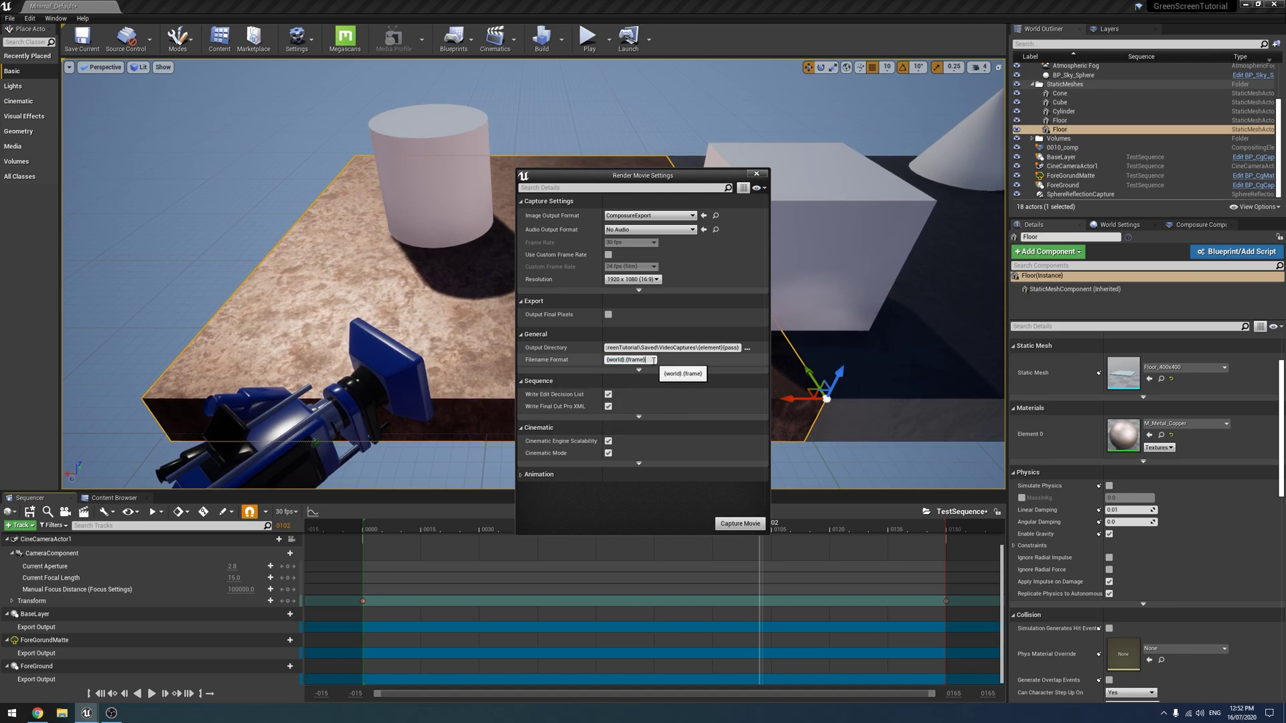
{"action": "left_click", "coordinate": [610, 360]}
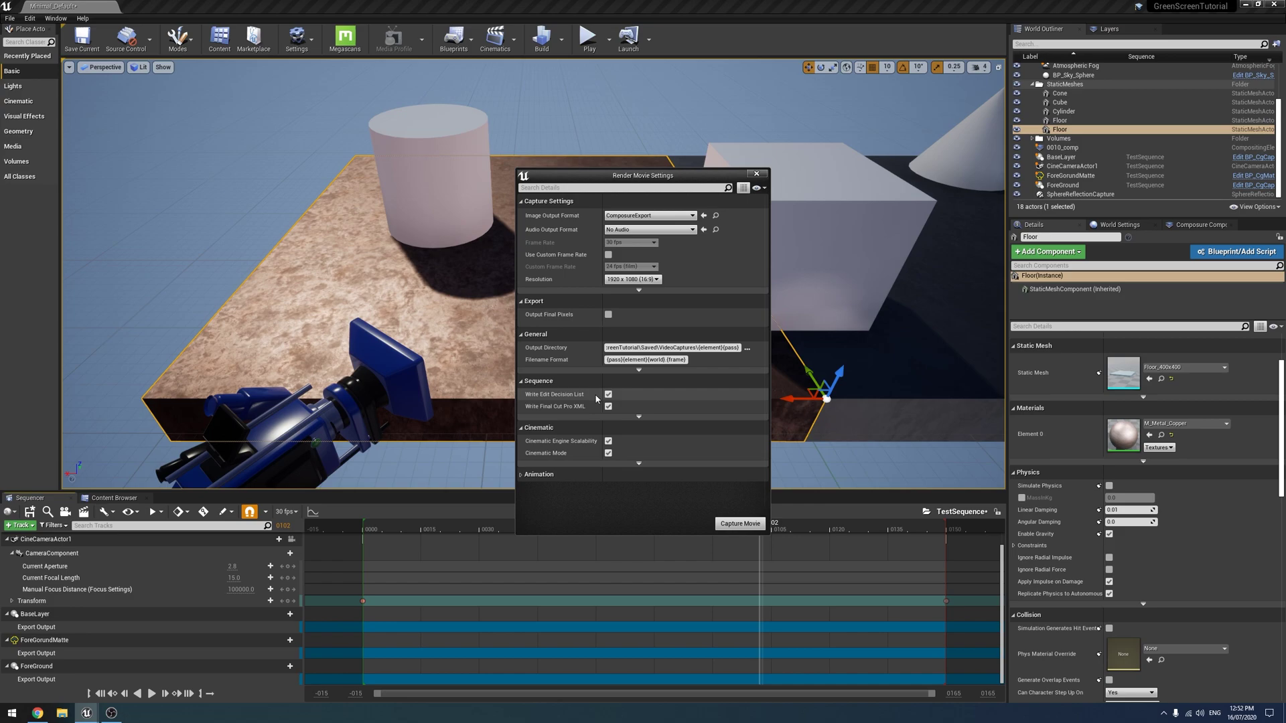
{"action": "left_click", "coordinate": [524, 475]}
{"action": "scroll", "coordinate": [526, 469], "scroll_direction": "down", "scroll_amount": 3}
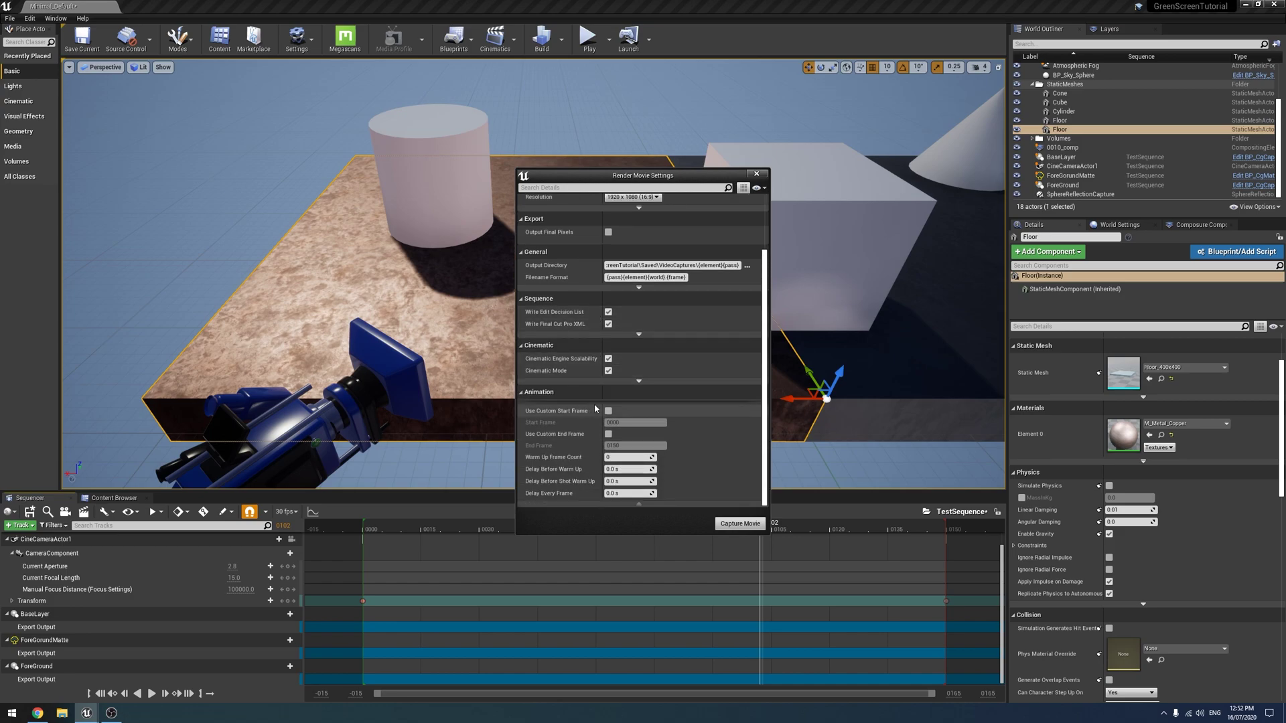
{"action": "scroll", "coordinate": [531, 416], "scroll_direction": "up", "scroll_amount": 3}
{"action": "scroll", "coordinate": [531, 417], "scroll_direction": "down", "scroll_amount": 3}
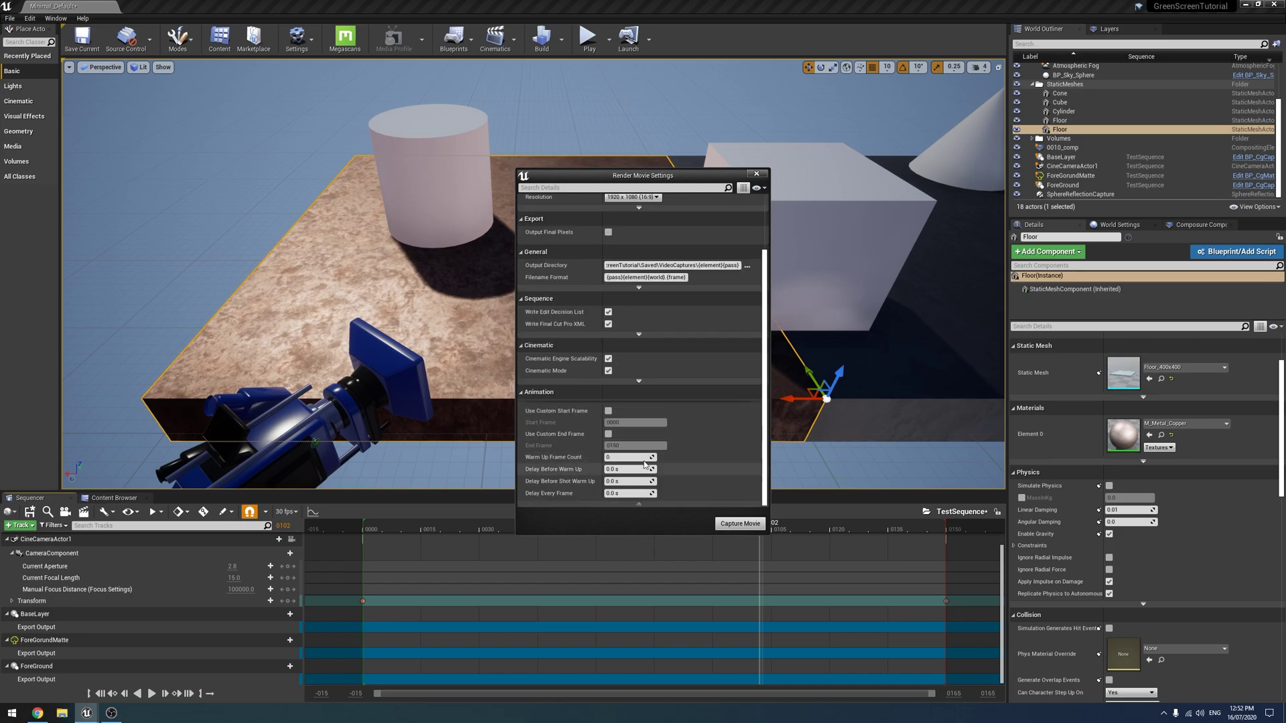
{"action": "scroll", "coordinate": [580, 458], "scroll_direction": "up", "scroll_amount": 3}
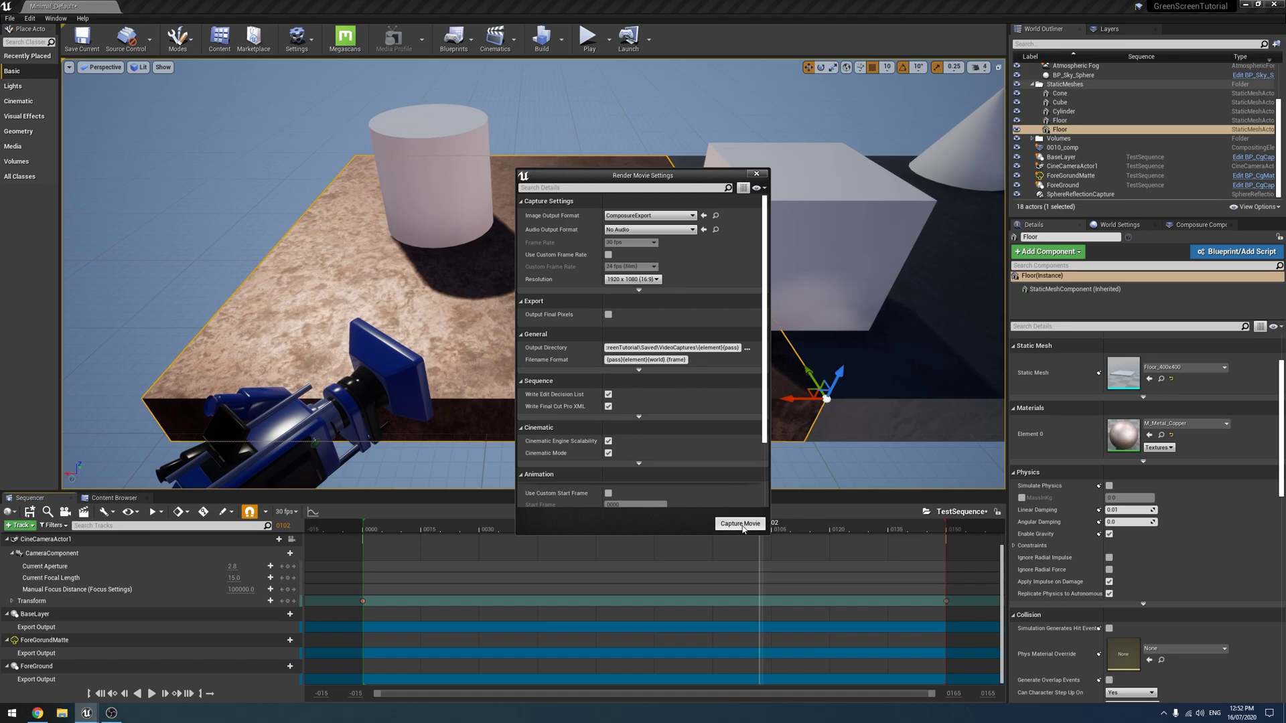
Create a Videos folder in GreenScreenTutorial\Saved, use it as the output directory, and capture the movie.
{"action": "left_click", "coordinate": [747, 348]}
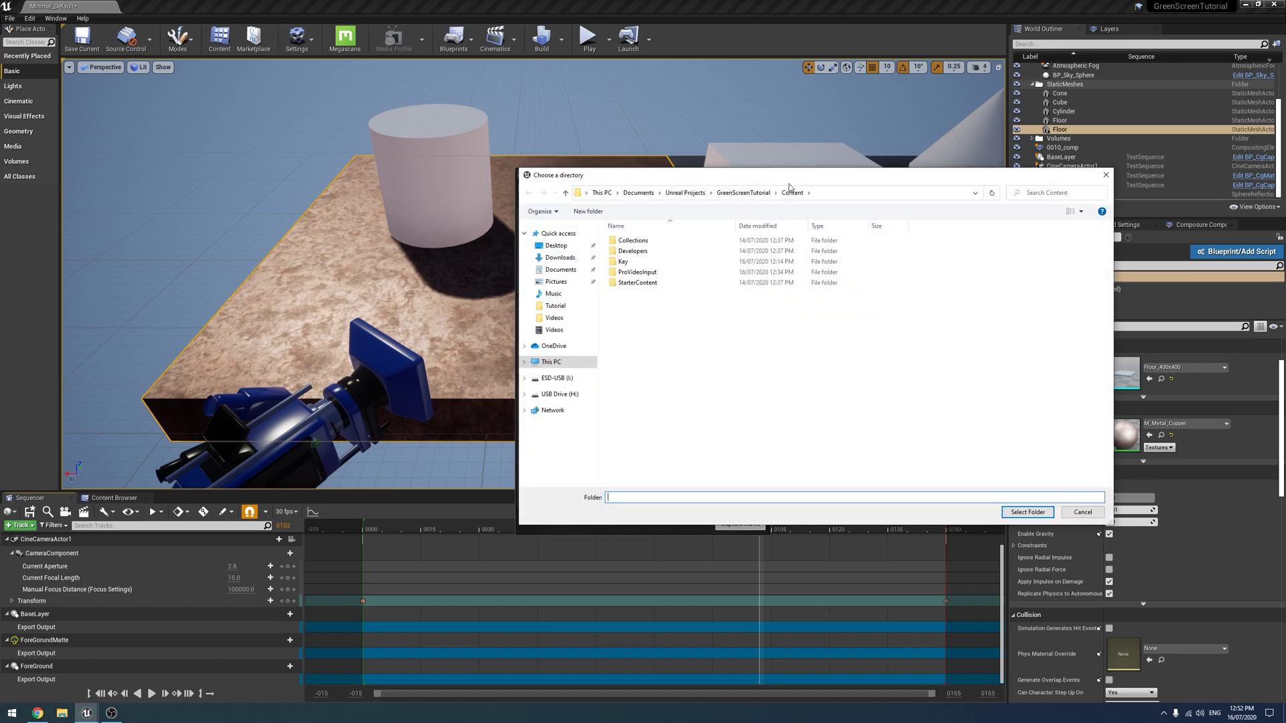
{"action": "left_click", "coordinate": [757, 194]}
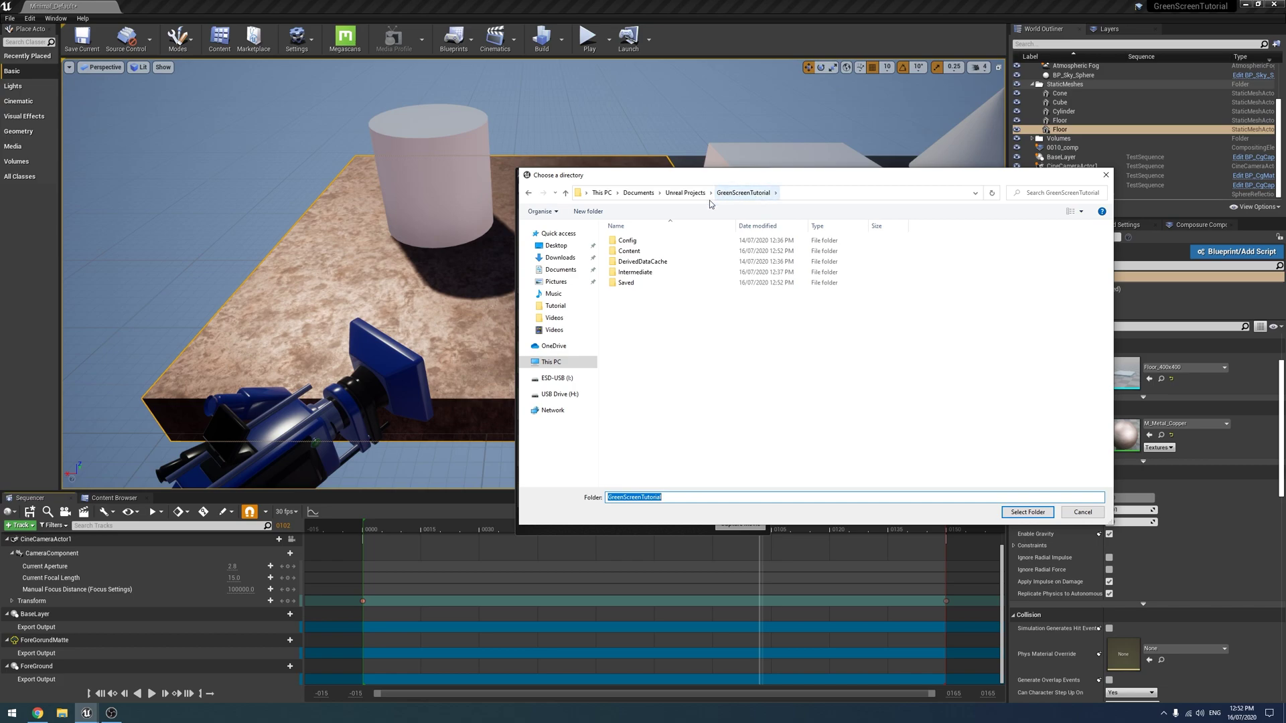
{"action": "double_click", "coordinate": [626, 282]}
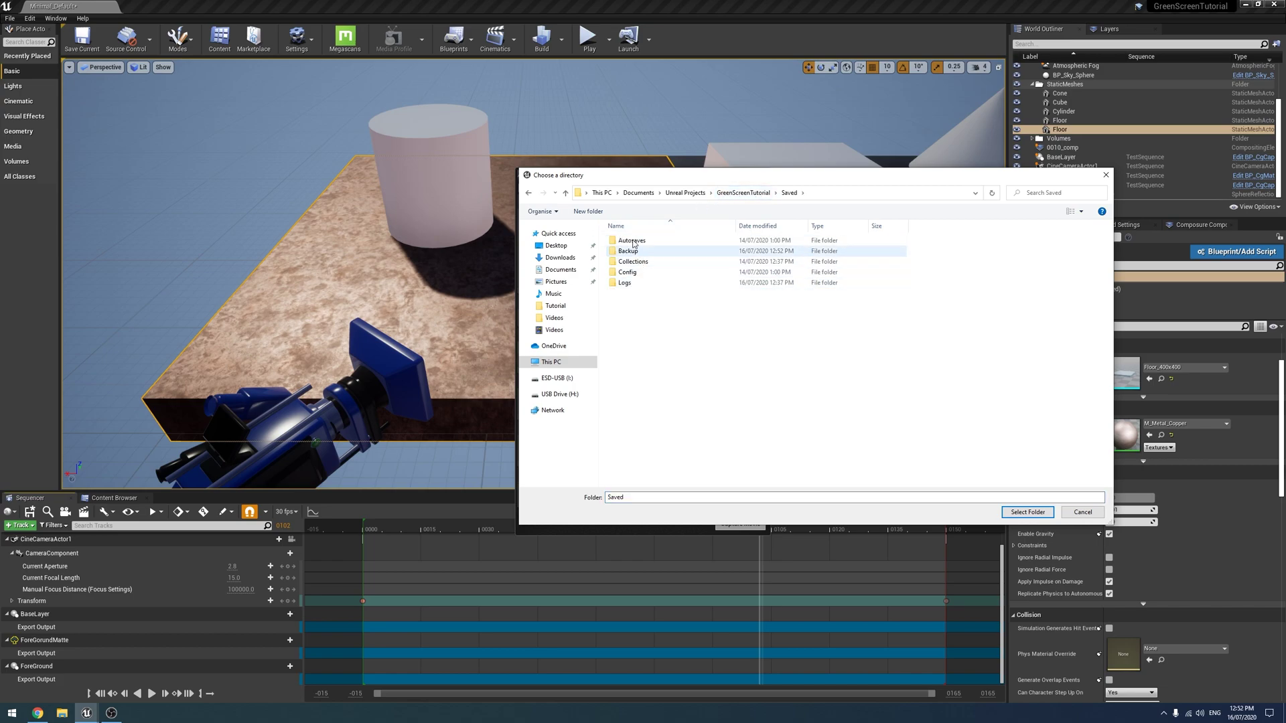
{"action": "left_click", "coordinate": [601, 213]}
{"action": "type", "text": "Videos"}
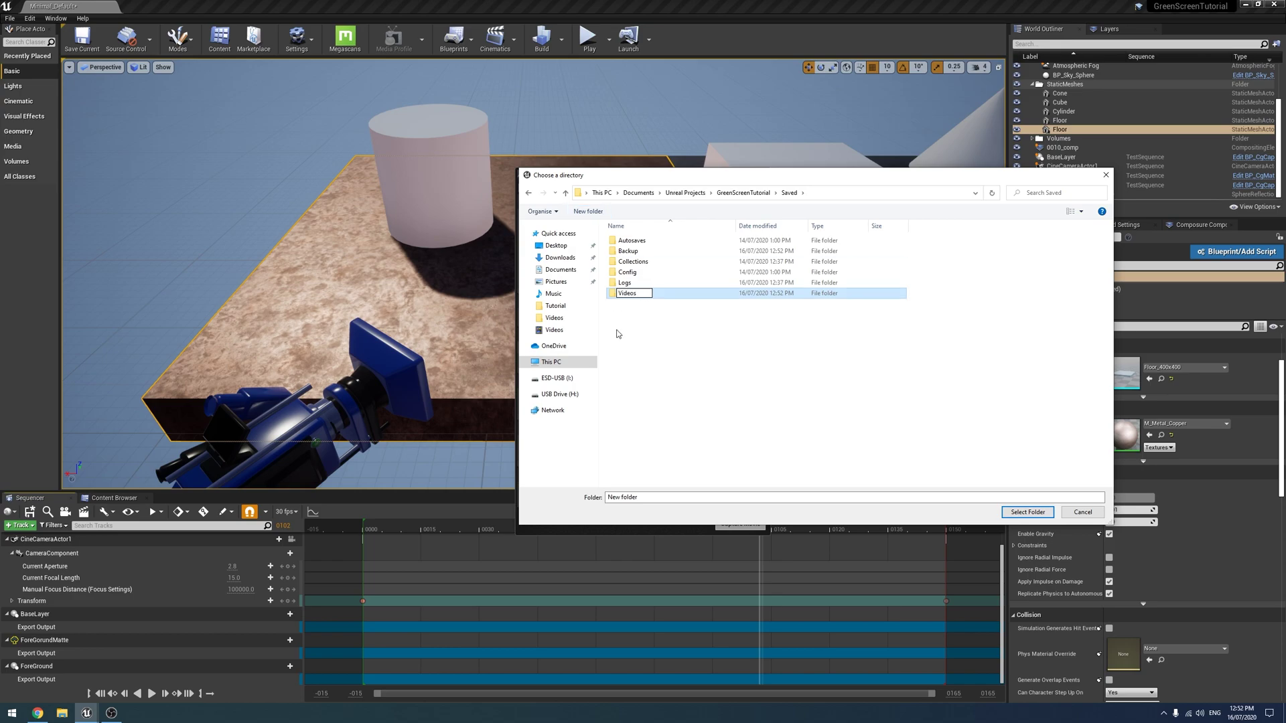
{"action": "key", "text": "Return"}
{"action": "double_click", "coordinate": [626, 295]}
{"action": "left_click", "coordinate": [1026, 512]}
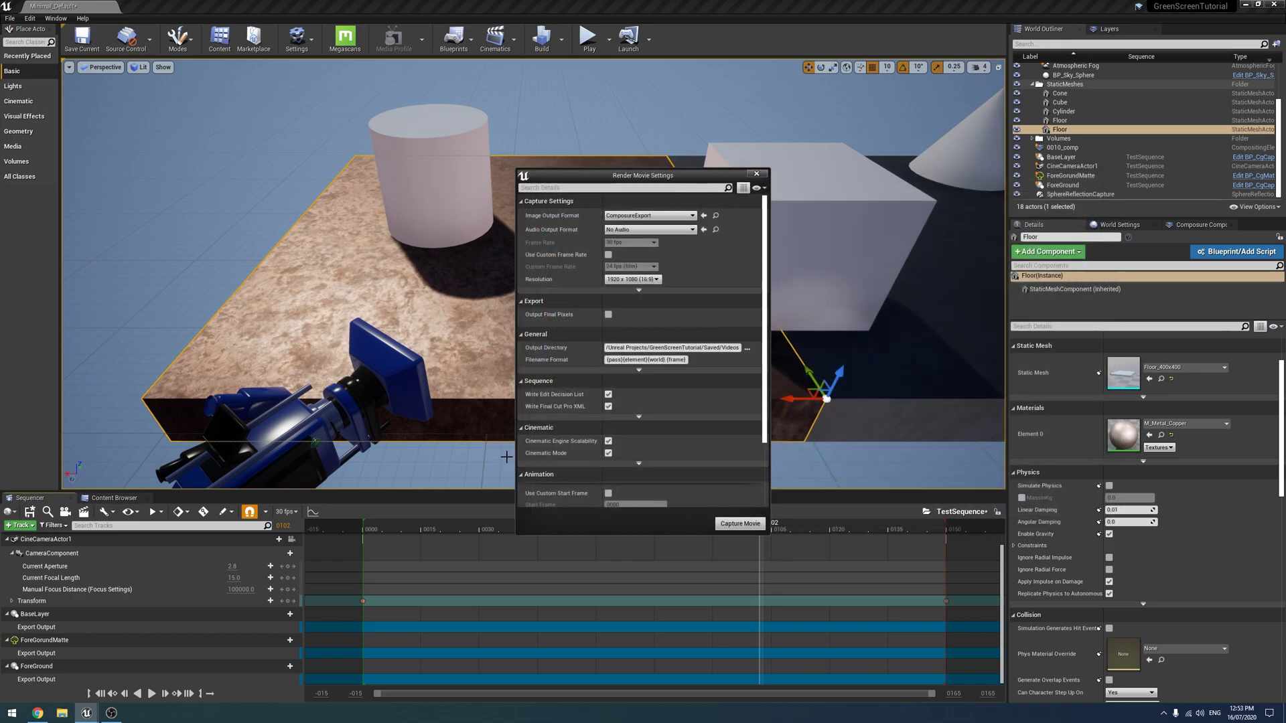
{"action": "left_click", "coordinate": [736, 527]}
Save the modified content, let the TestSequence movie capture finish, then bring up the captured-frames folder in File Explorer.
{"action": "left_click", "coordinate": [700, 449]}
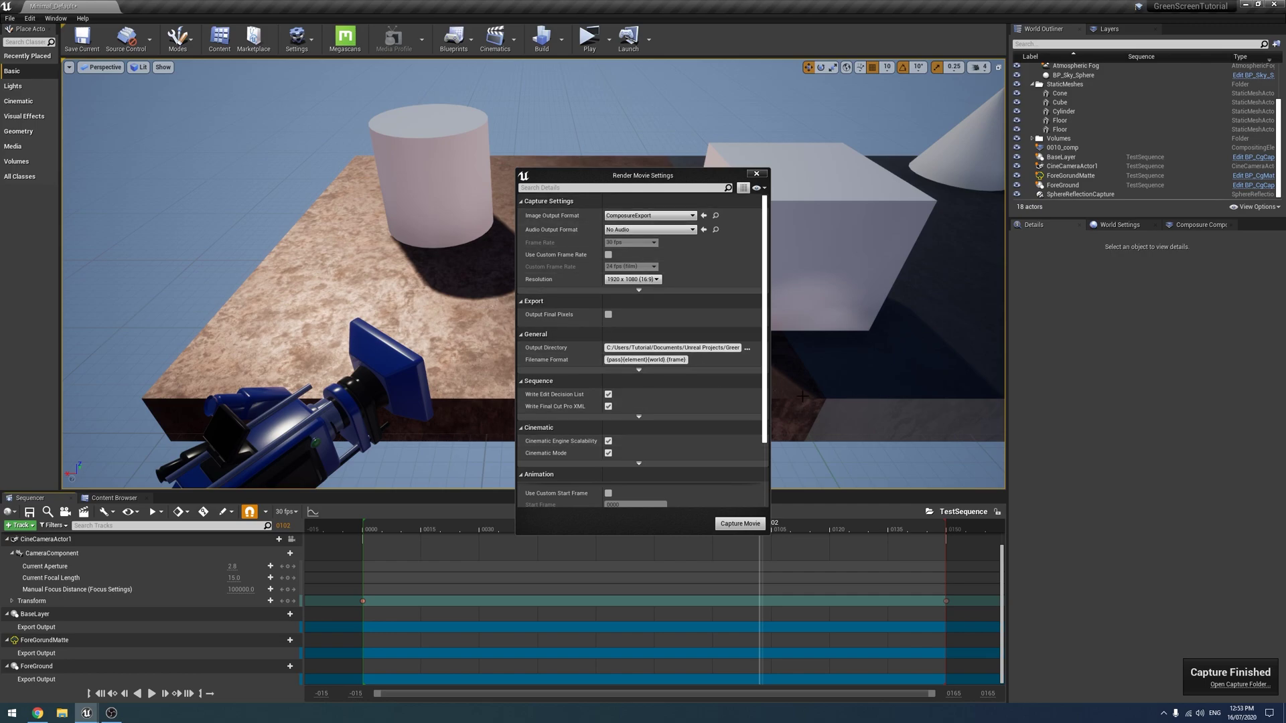
{"action": "left_click", "coordinate": [636, 370]}
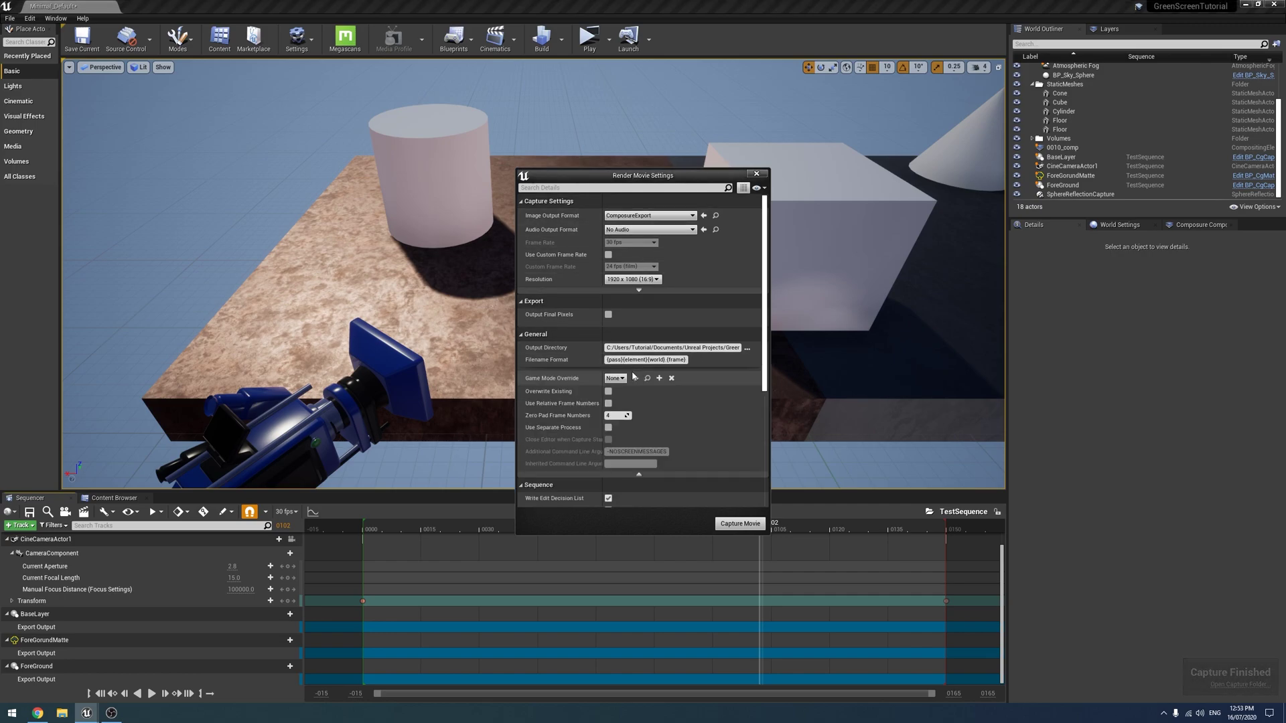
{"action": "left_click", "coordinate": [643, 476]}
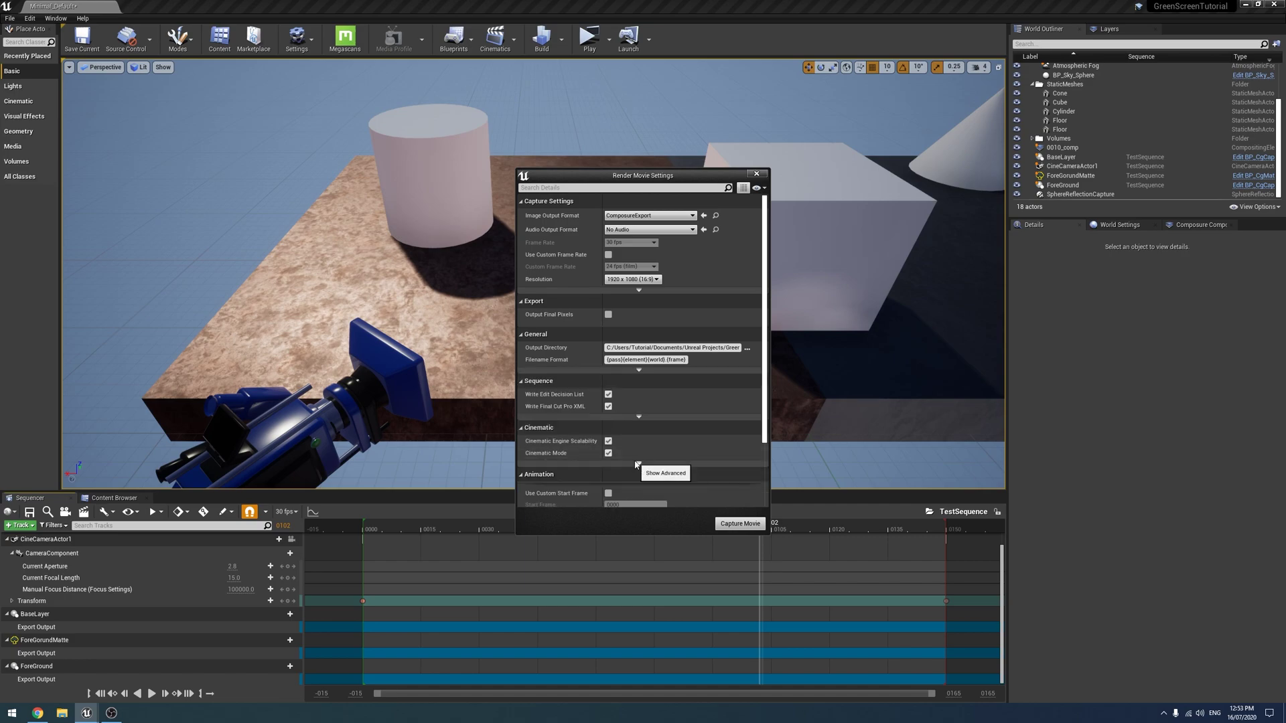
{"action": "left_click", "coordinate": [634, 417]}
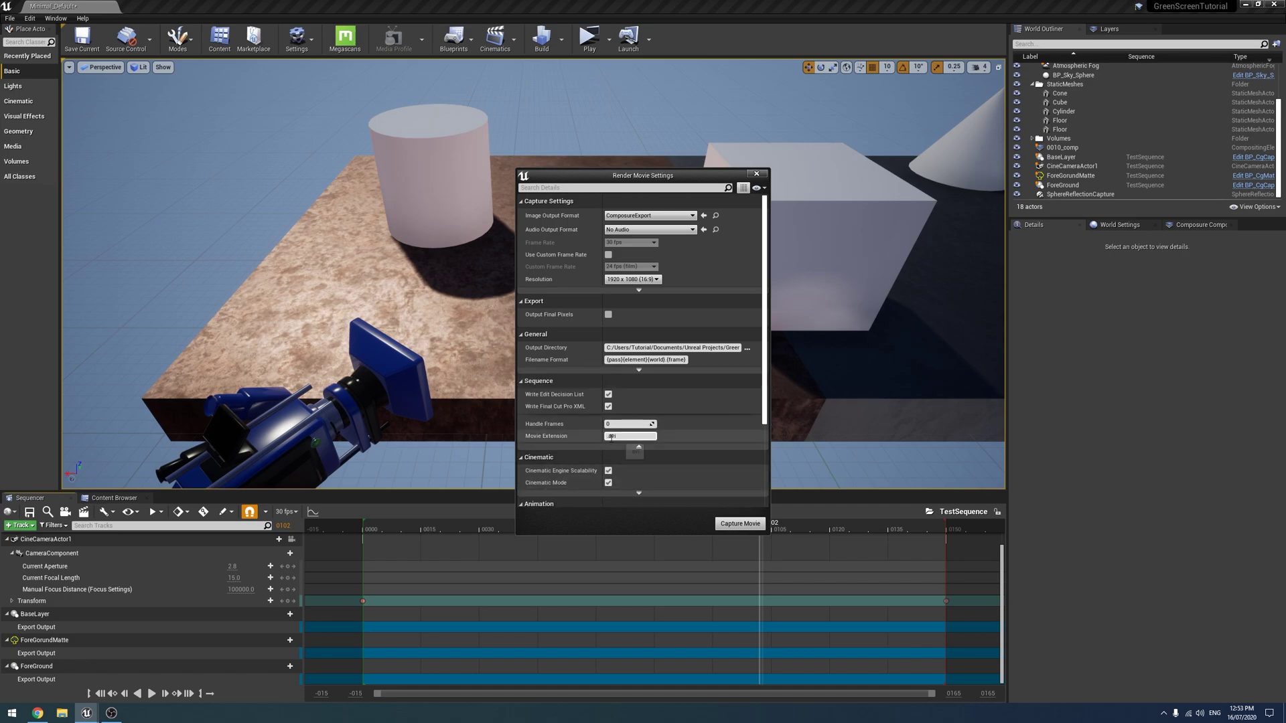
{"action": "left_click", "coordinate": [633, 453]}
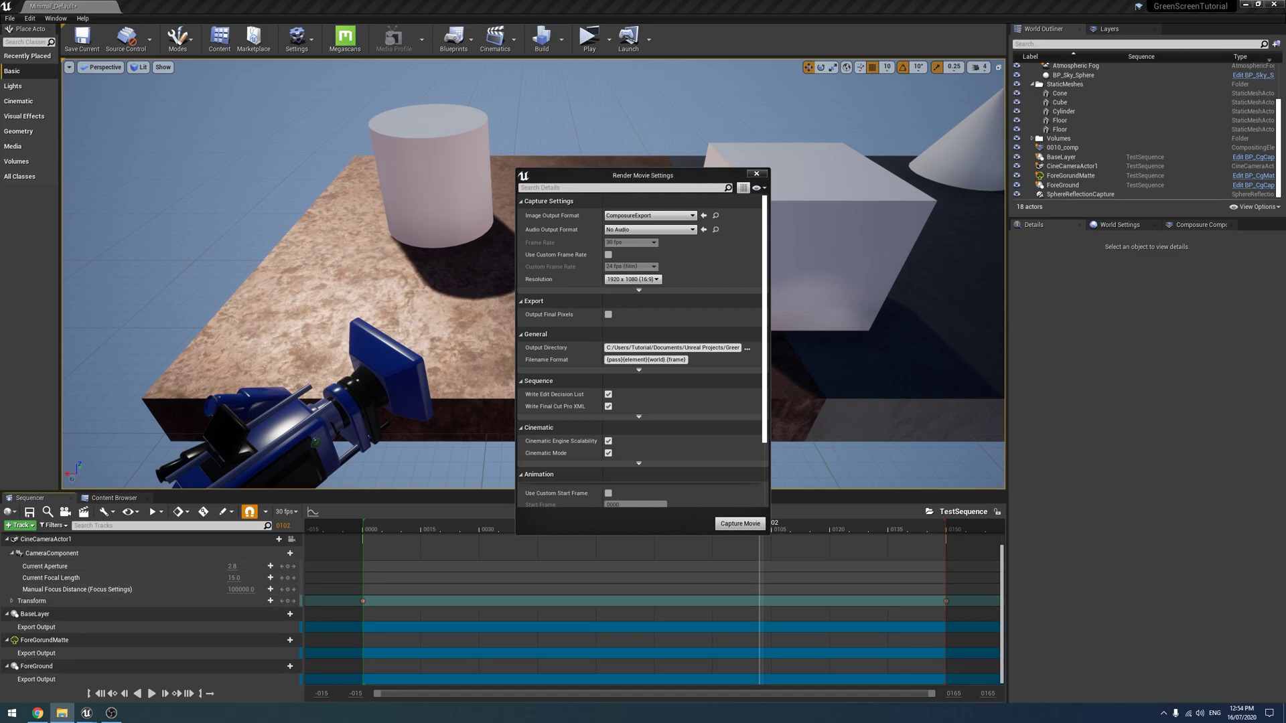
{"action": "left_click", "coordinate": [62, 713]}
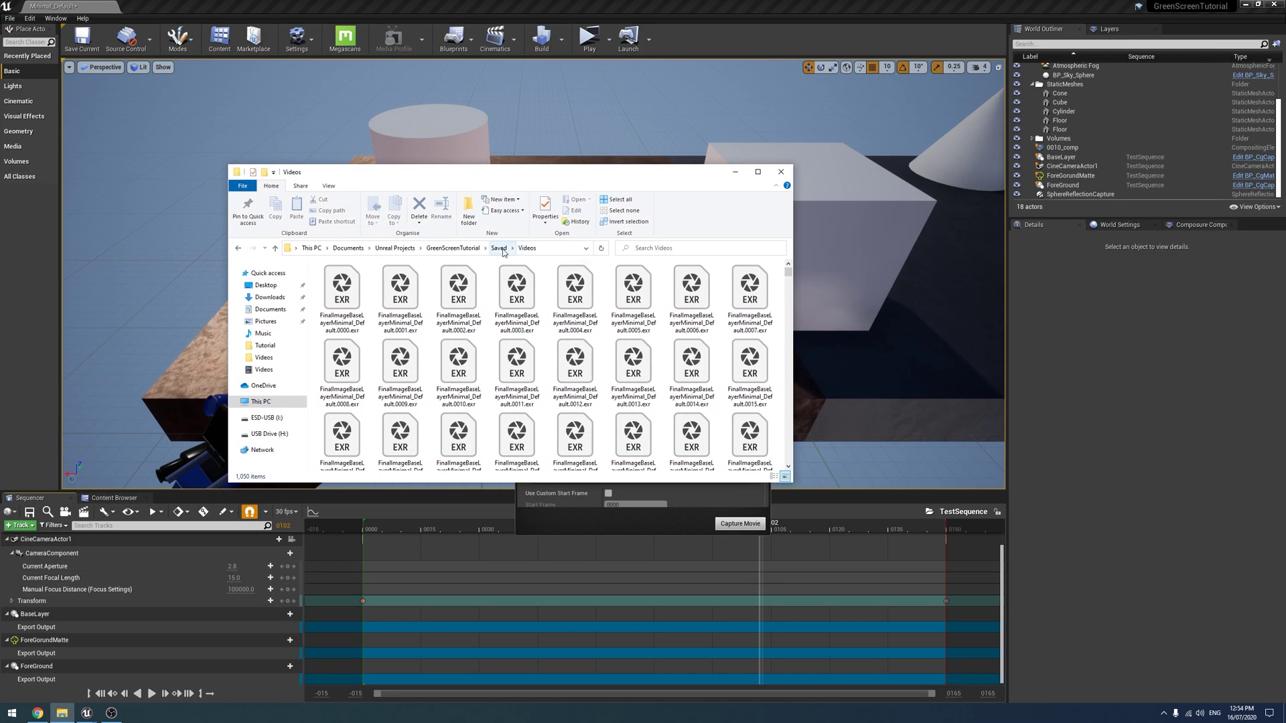
Move the Explorer window aside, then restore the Videos folder window to mid-screen.
{"action": "left_click_drag", "start_coordinate": [589, 172], "coordinate": [533, 496]}
{"action": "left_click_drag", "start_coordinate": [739, 347], "coordinate": [643, 347]}
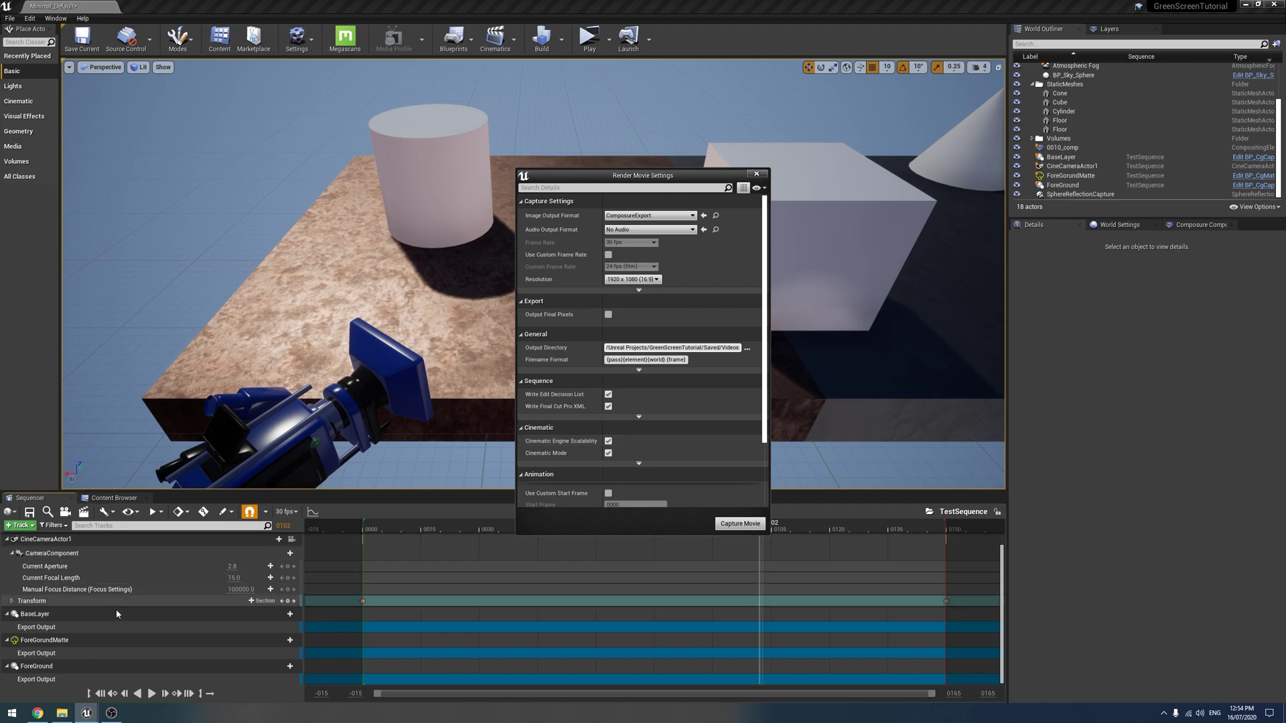
{"action": "left_click", "coordinate": [61, 713]}
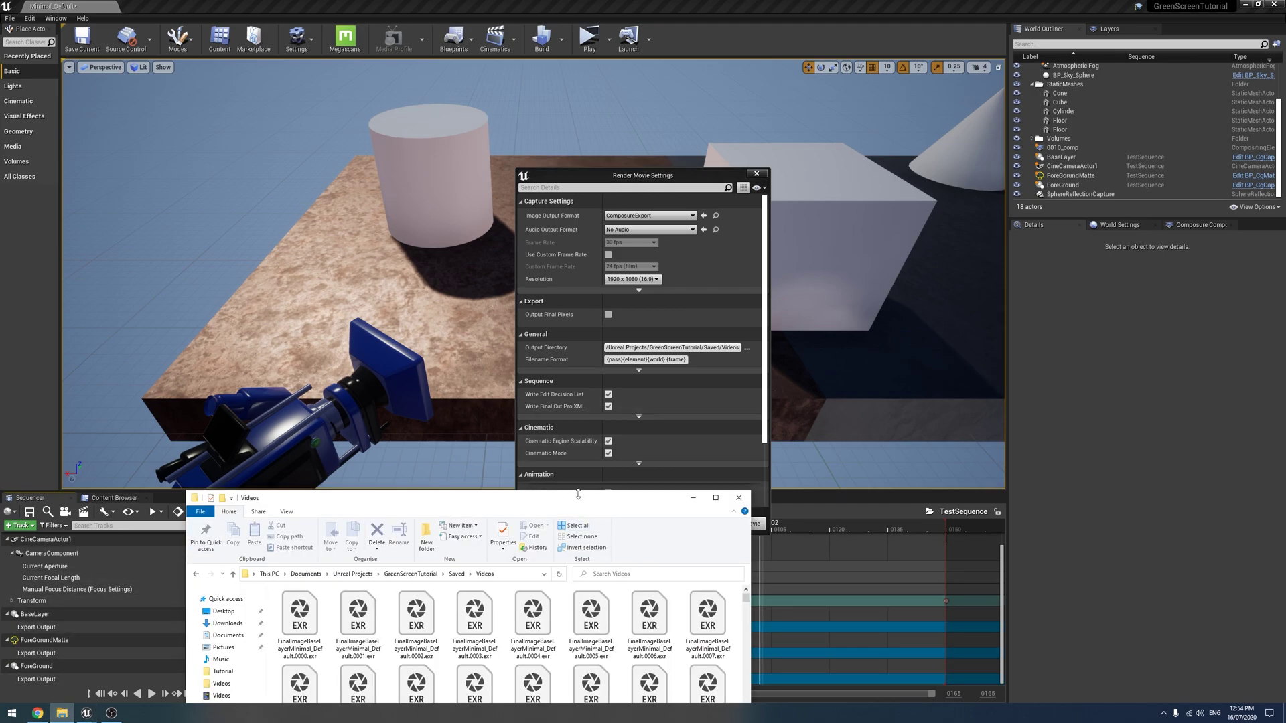
{"action": "left_click_drag", "start_coordinate": [527, 502], "coordinate": [609, 246]}
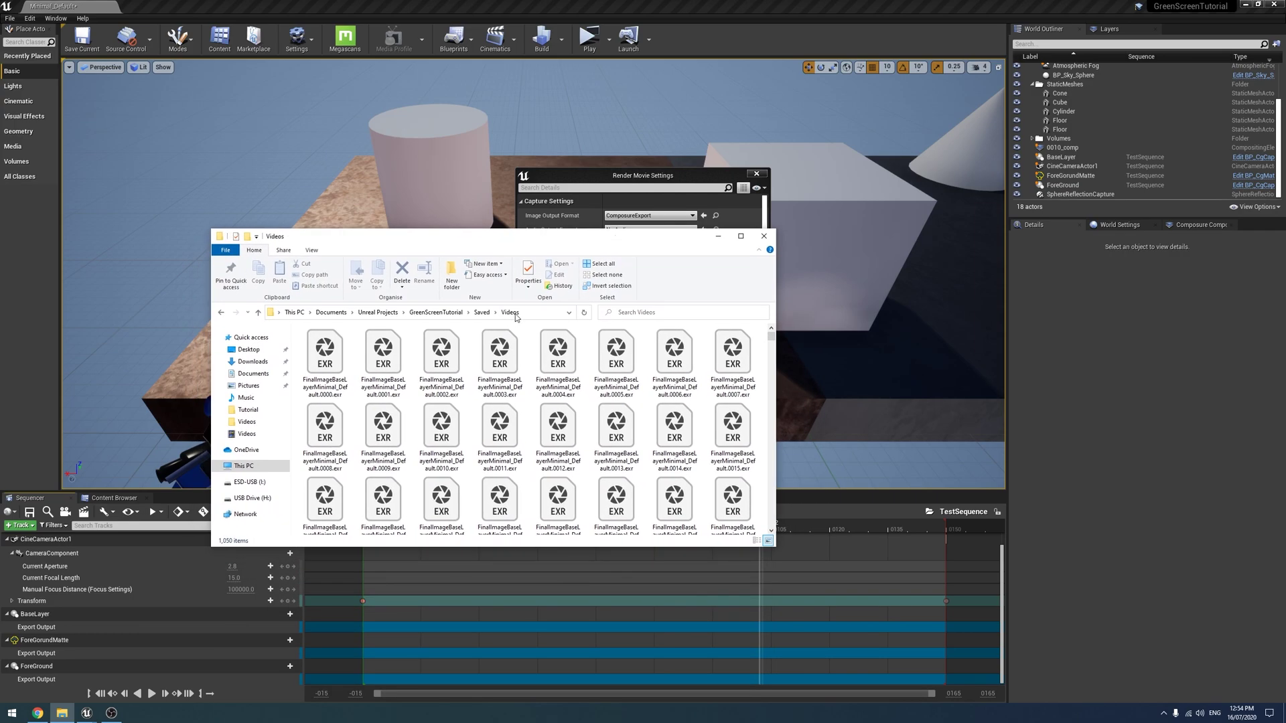
Select all 1,050 exported EXR files in Videos, send them to the Recycle Bin, and minimise Explorer.
{"action": "key", "text": "End"}
{"action": "scroll", "coordinate": [501, 462], "scroll_direction": "up", "scroll_amount": 2}
{"action": "left_click", "coordinate": [501, 462]}
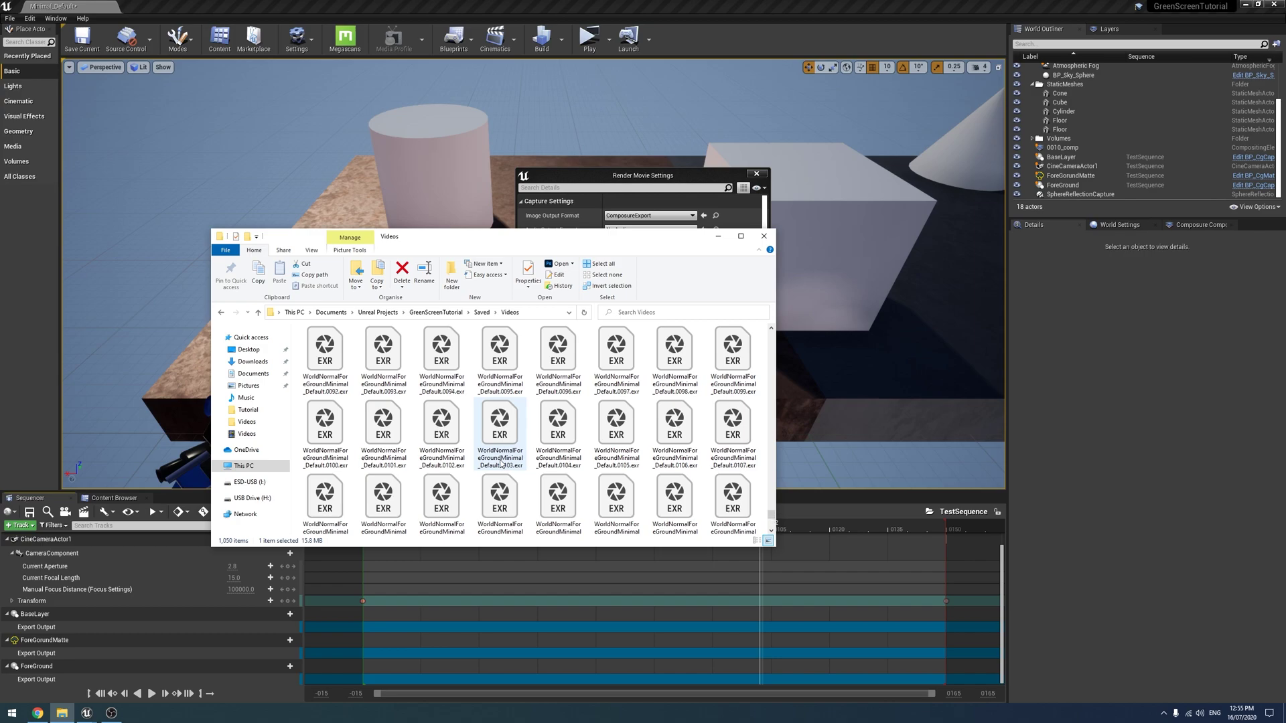
{"action": "scroll", "coordinate": [513, 452], "scroll_direction": "down", "scroll_amount": 4}
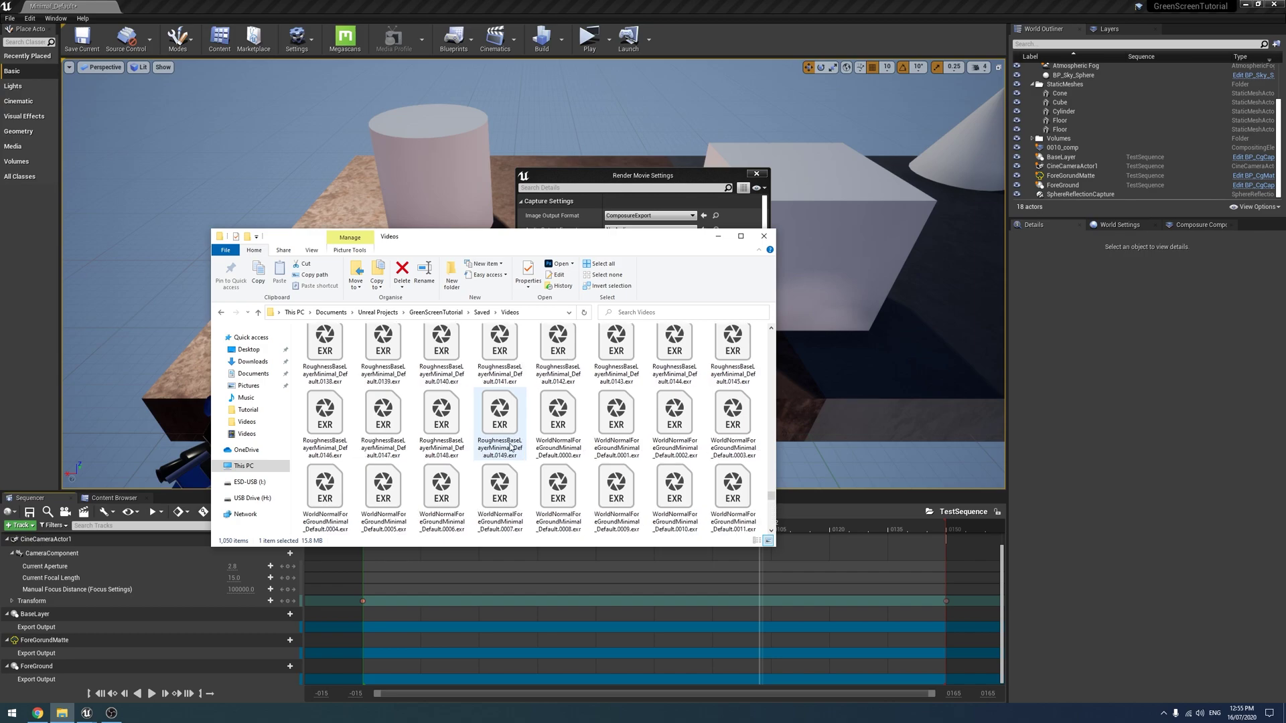
{"action": "key", "text": "End"}
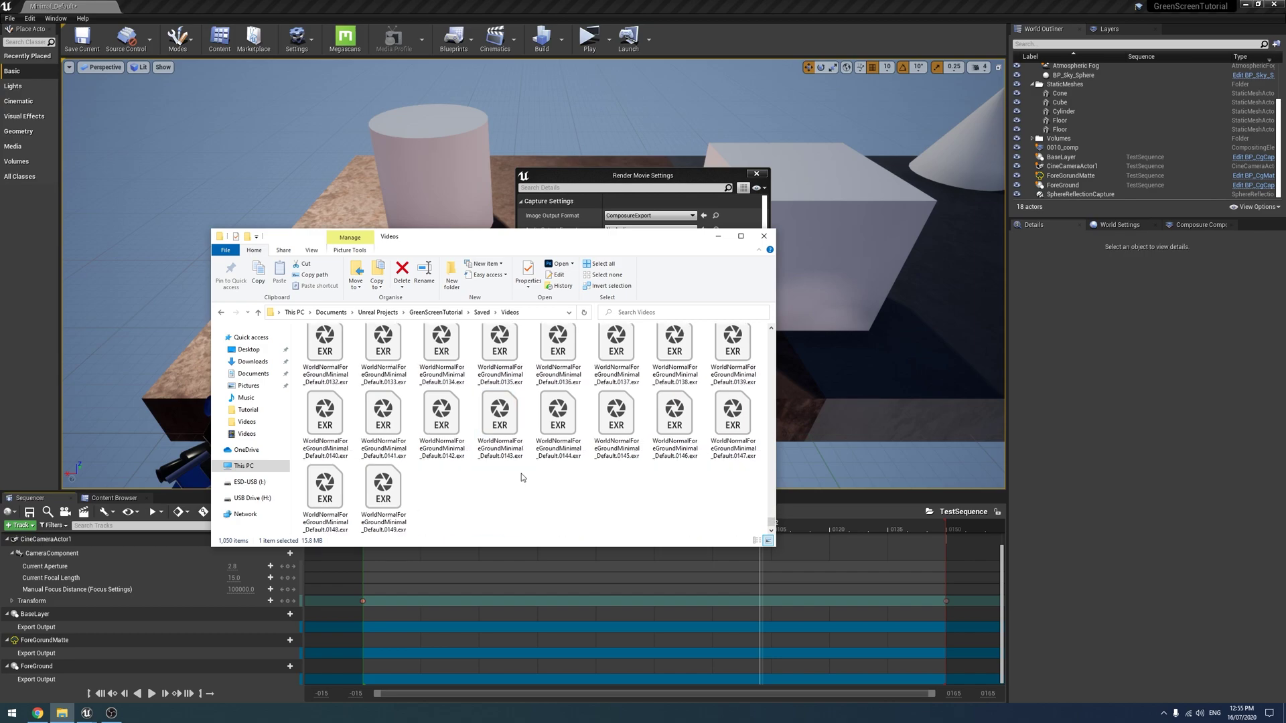
{"action": "key", "text": "ctrl+a"}
{"action": "key", "text": "Delete"}
{"action": "left_click", "coordinate": [718, 236]}
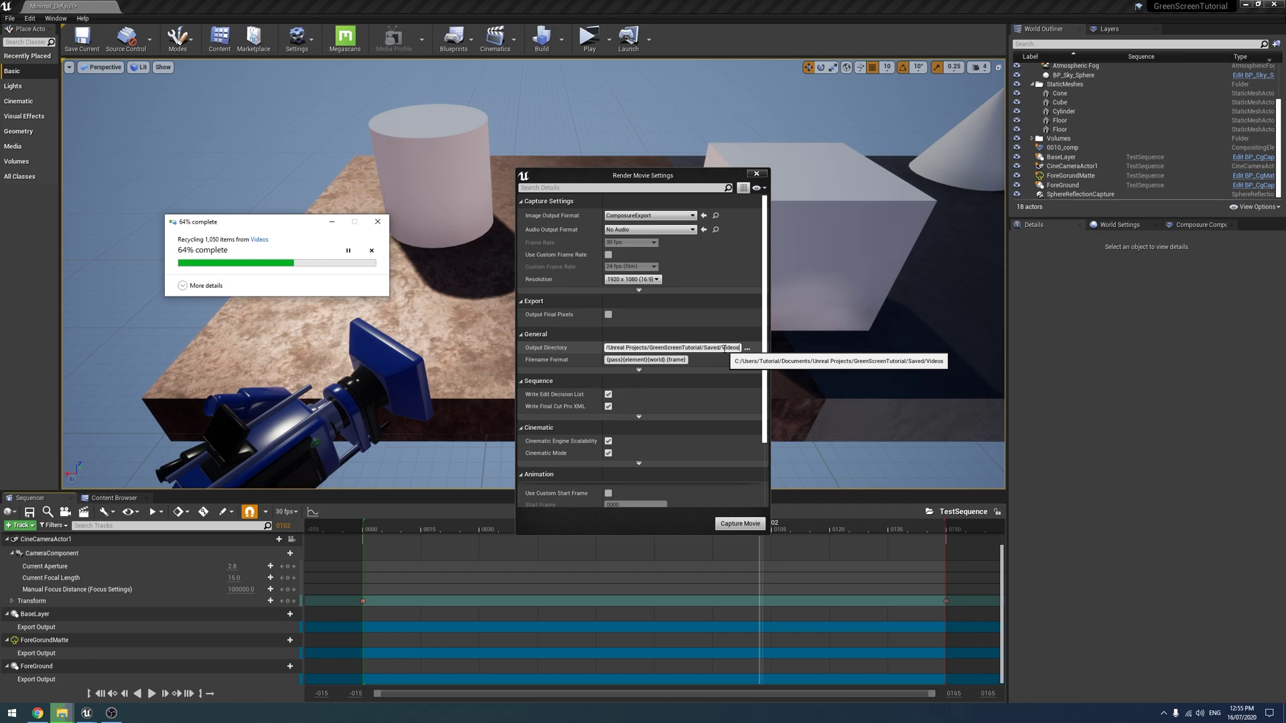
Restore the Videos folder and go through its per-pass folders, from BaseLayerFinalImage to ForeGroundOutput.
{"action": "left_click", "coordinate": [67, 717]}
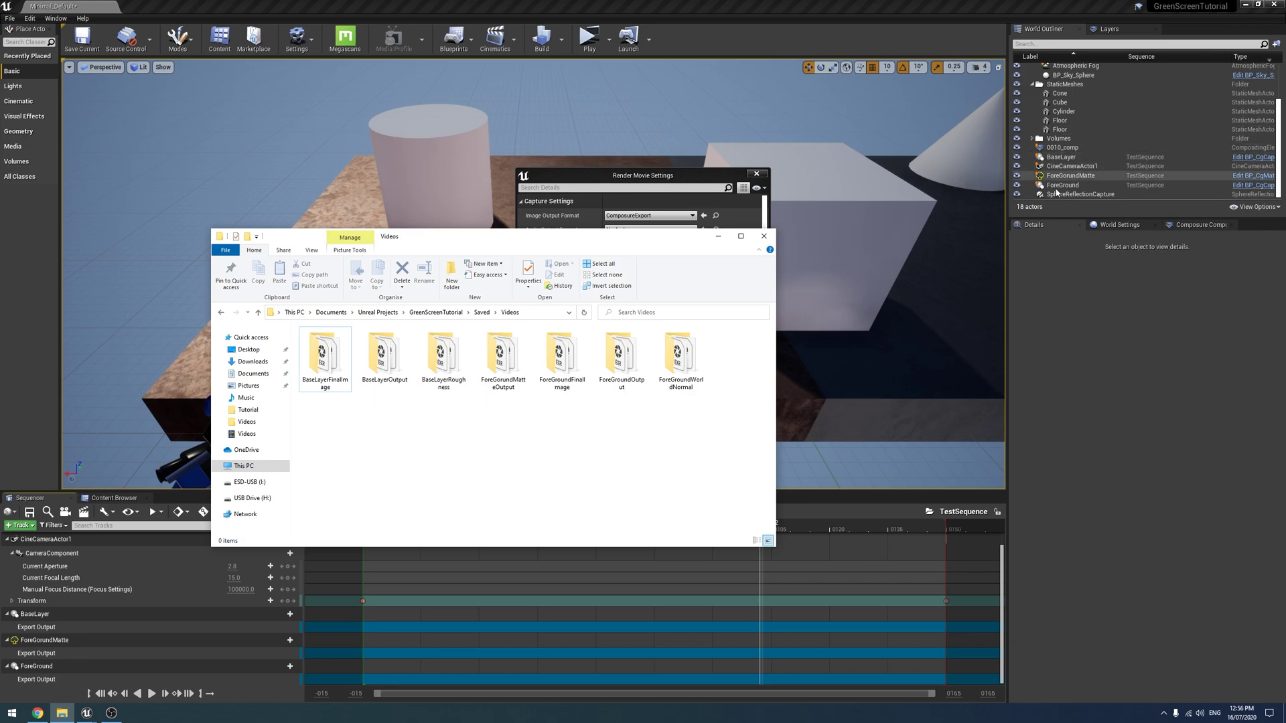
{"action": "left_click", "coordinate": [329, 363]}
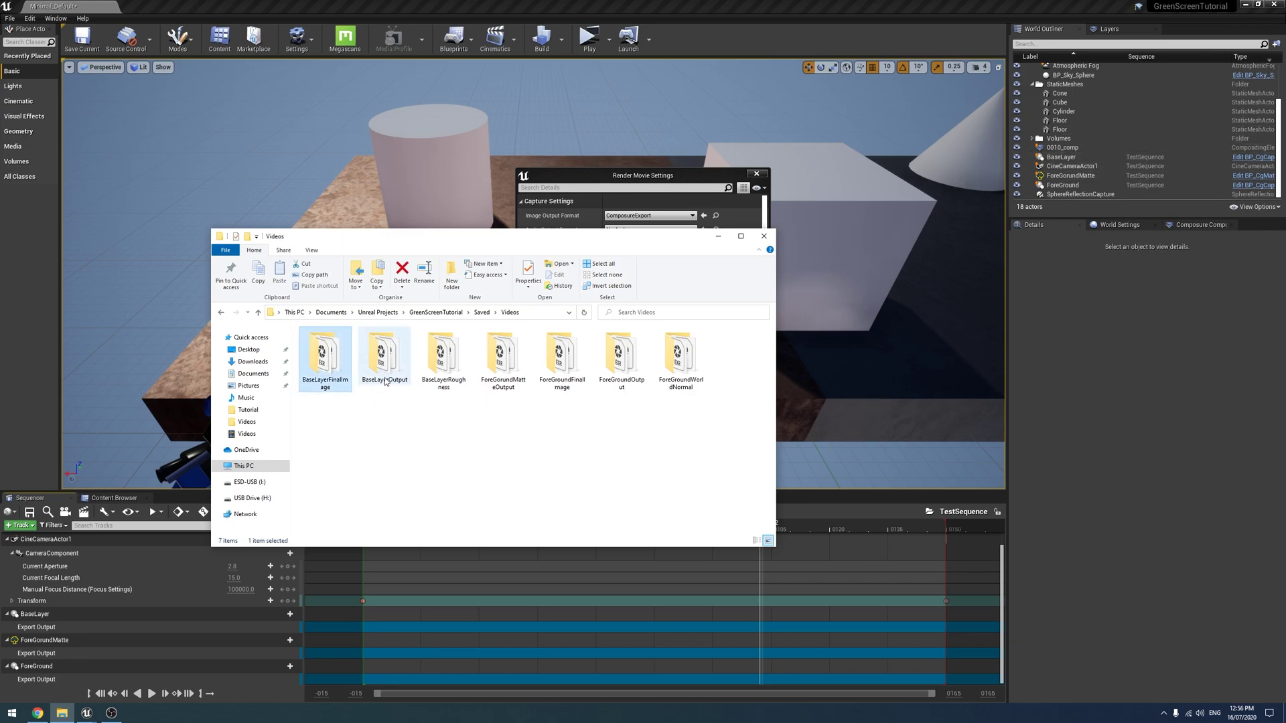
{"action": "left_click", "coordinate": [385, 384]}
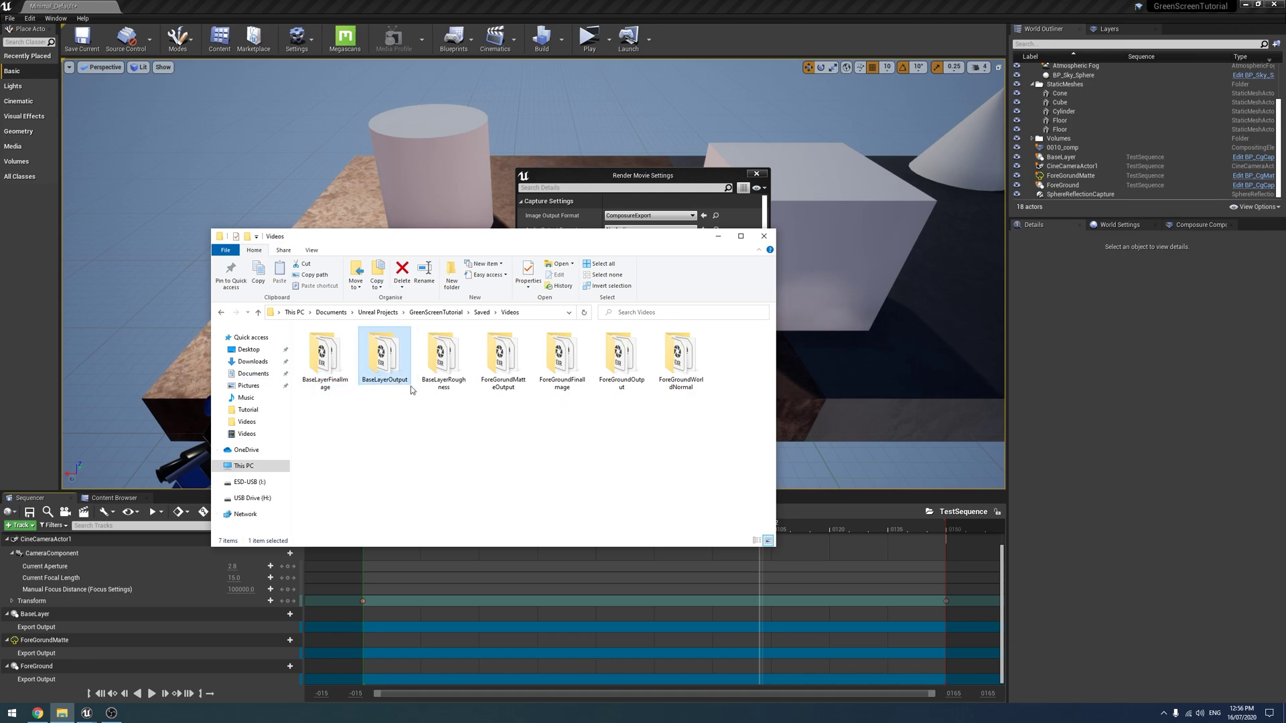
{"action": "left_click", "coordinate": [446, 381]}
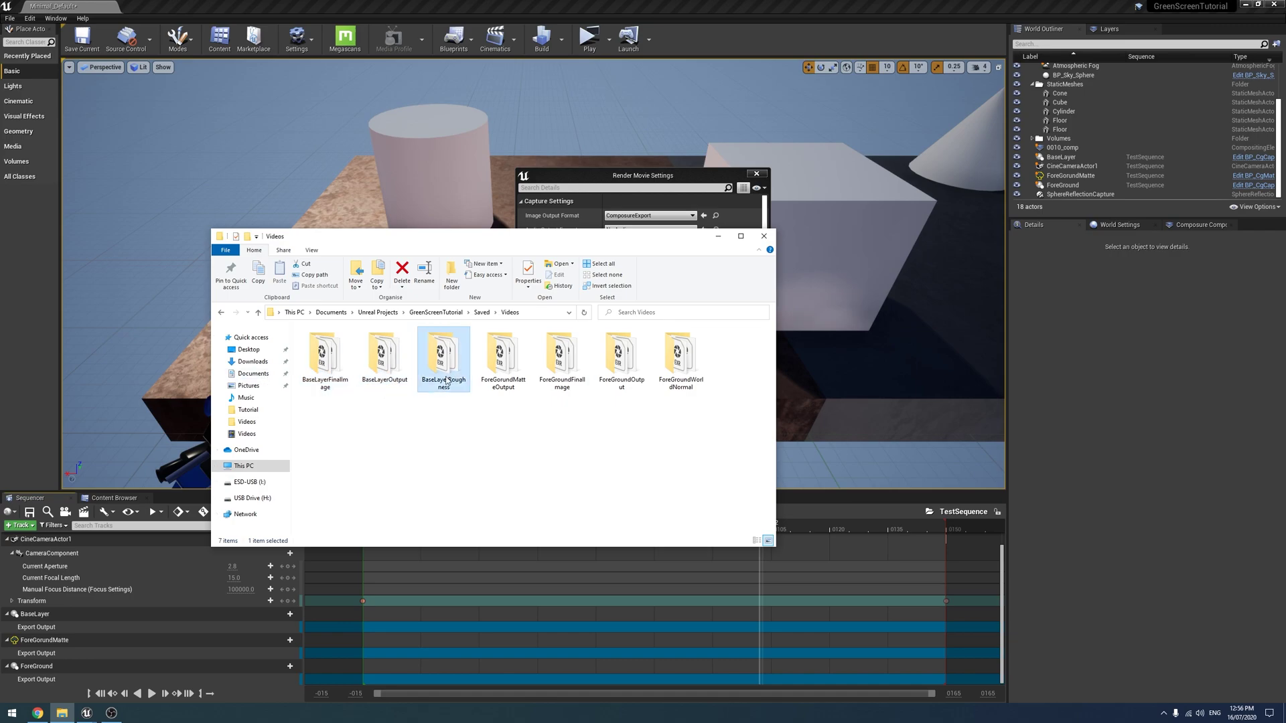
{"action": "left_click", "coordinate": [521, 357]}
{"action": "left_click", "coordinate": [561, 358]}
{"action": "left_click", "coordinate": [621, 359]}
Open ForeGorundMatteOutput to confirm its 150 EXR frames, then return to the Videos folder.
{"action": "double_click", "coordinate": [503, 357]}
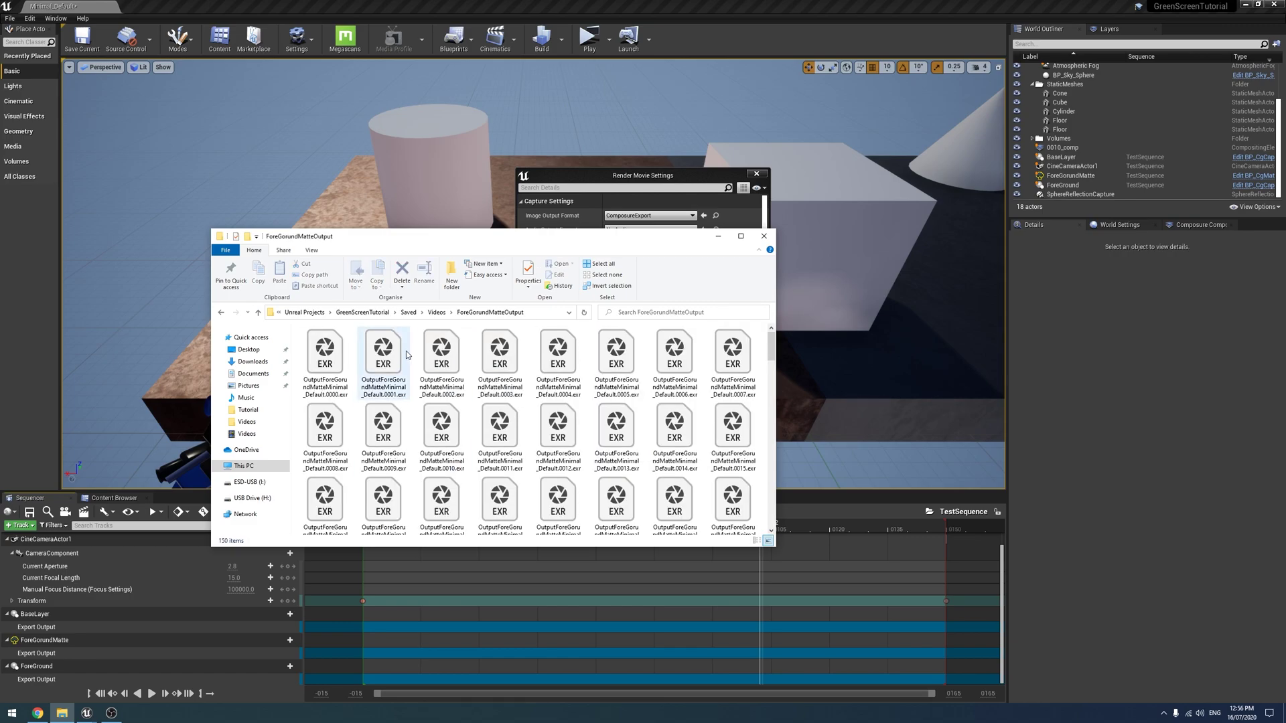
{"action": "left_click", "coordinate": [438, 313]}
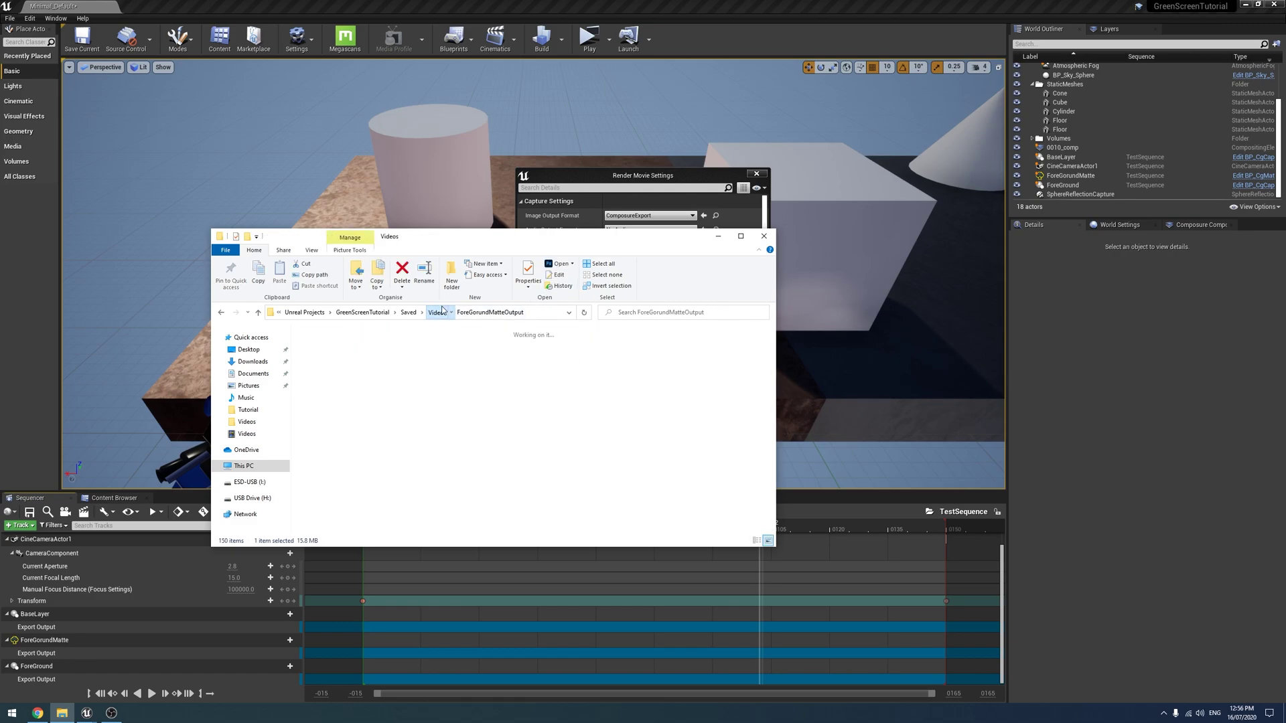
{"action": "double_click", "coordinate": [493, 384]}
{"action": "left_click", "coordinate": [442, 313]}
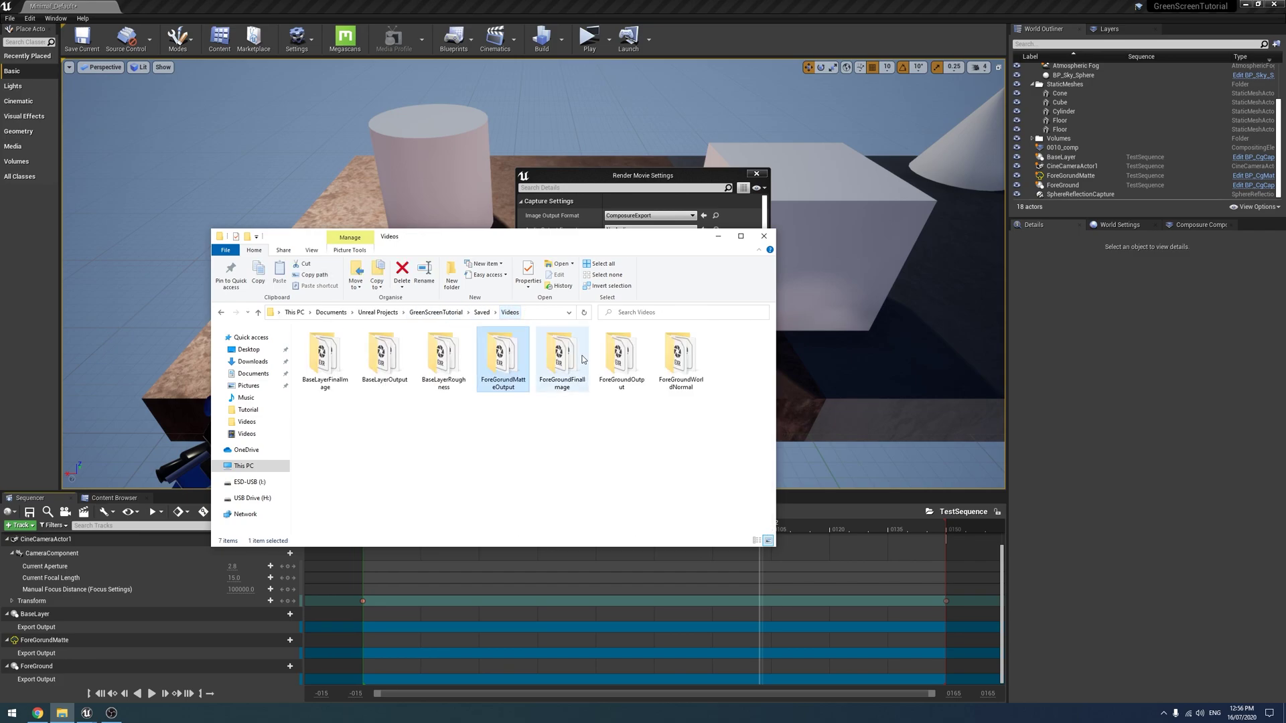
{"action": "left_click", "coordinate": [562, 366]}
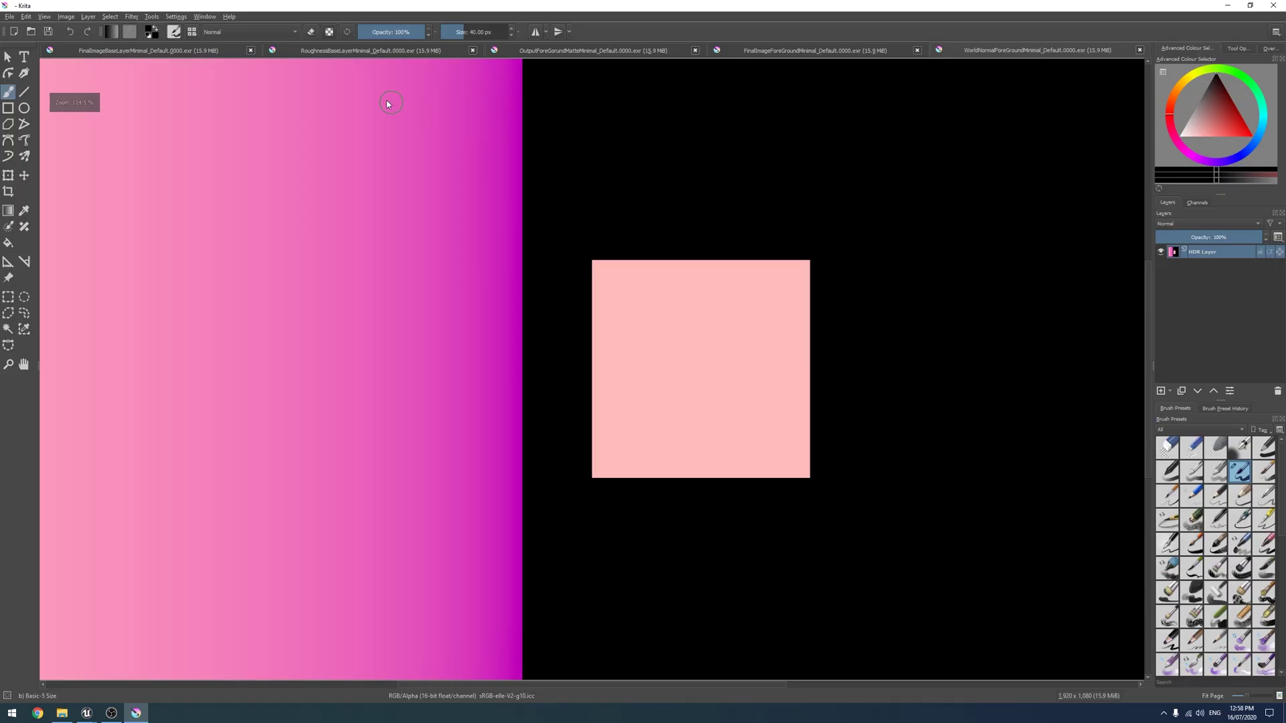
{"action": "scroll", "coordinate": [375, 264], "scroll_direction": "down", "scroll_amount": 2, "text": "ctrl"}
{"action": "scroll", "coordinate": [372, 260], "scroll_direction": "up", "scroll_amount": 1, "text": "ctrl"}
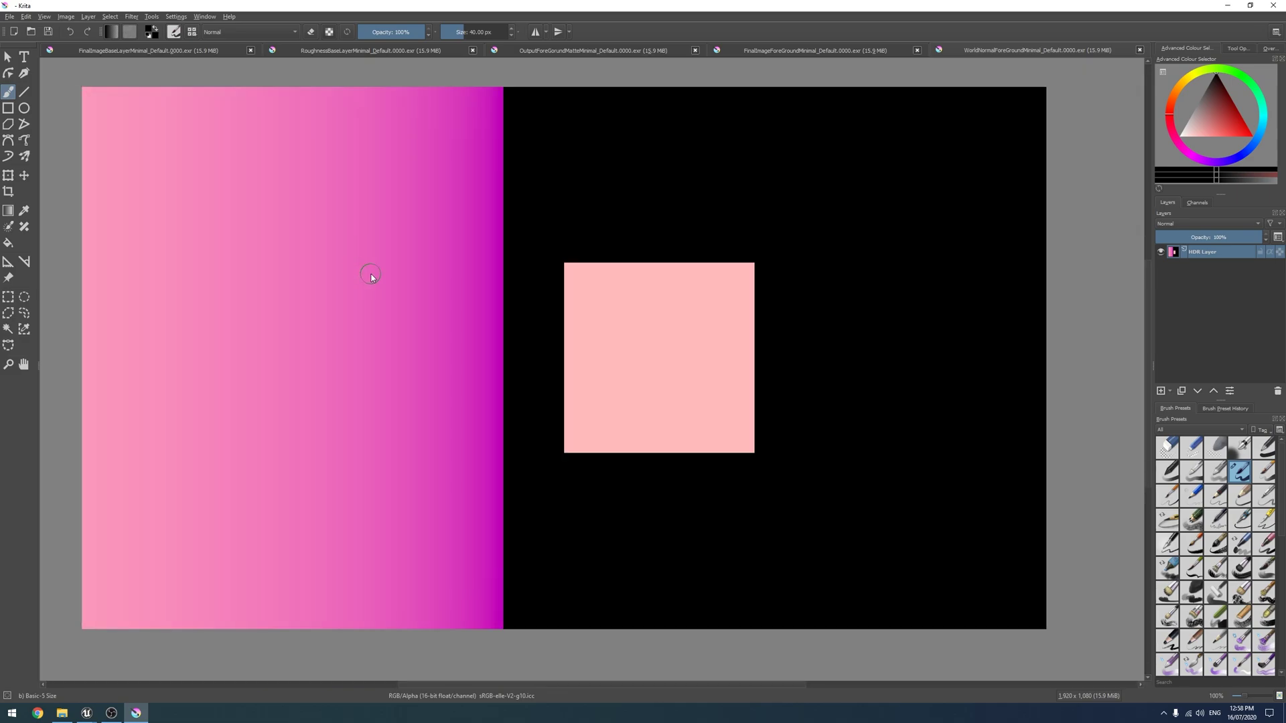
View the base layer final image and roughness EXR frames, repositioning each in view.
{"action": "left_click", "coordinate": [115, 52]}
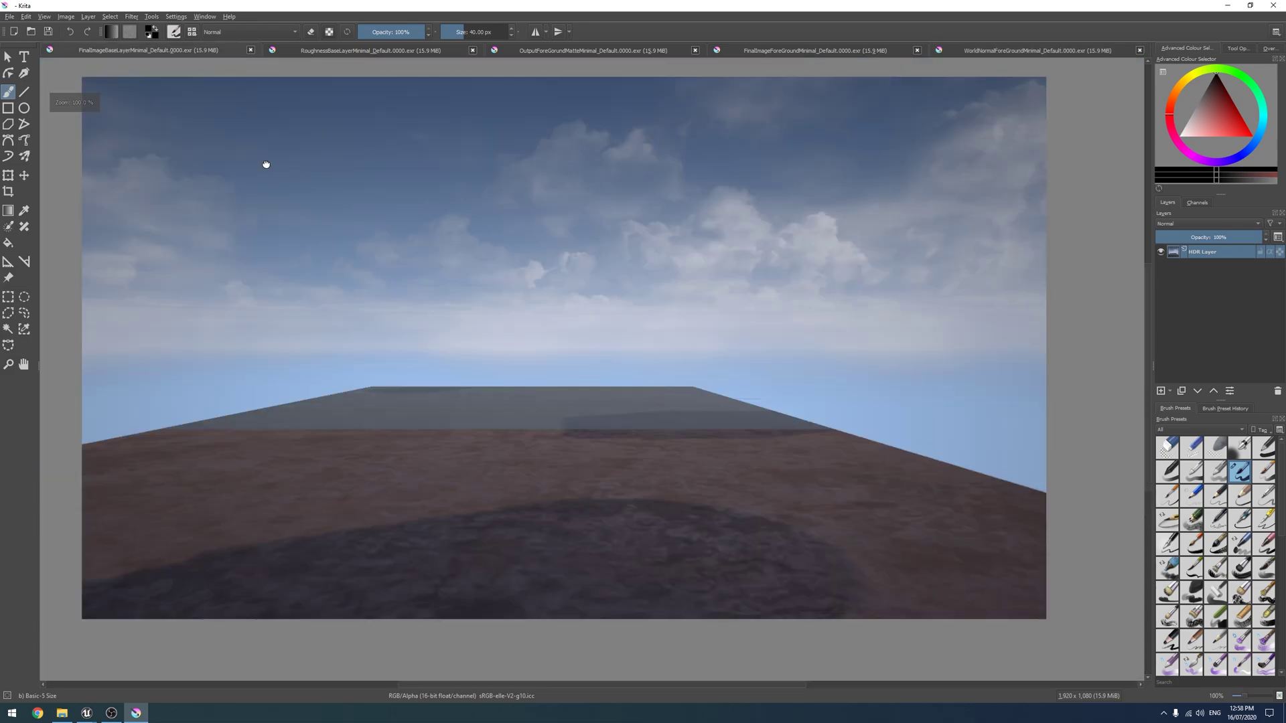
{"action": "middle_click_drag", "start_coordinate": [266, 164], "coordinate": [275, 171]}
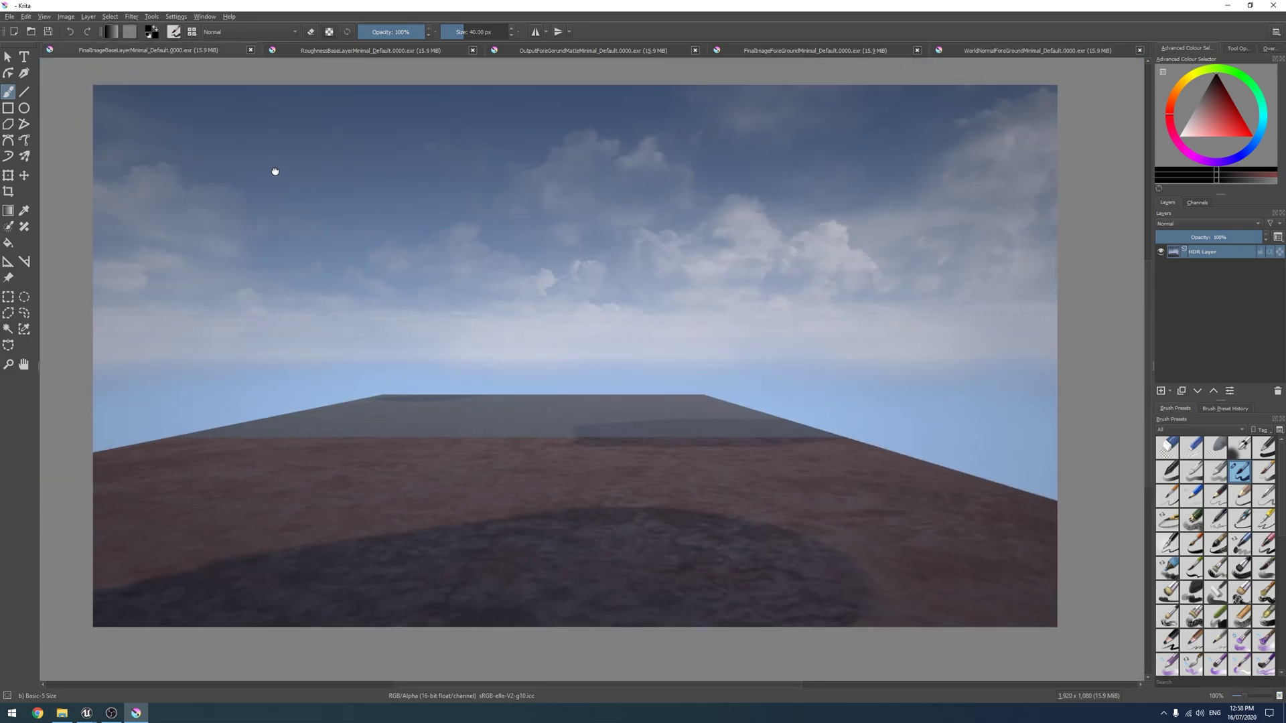
{"action": "left_click", "coordinate": [316, 52]}
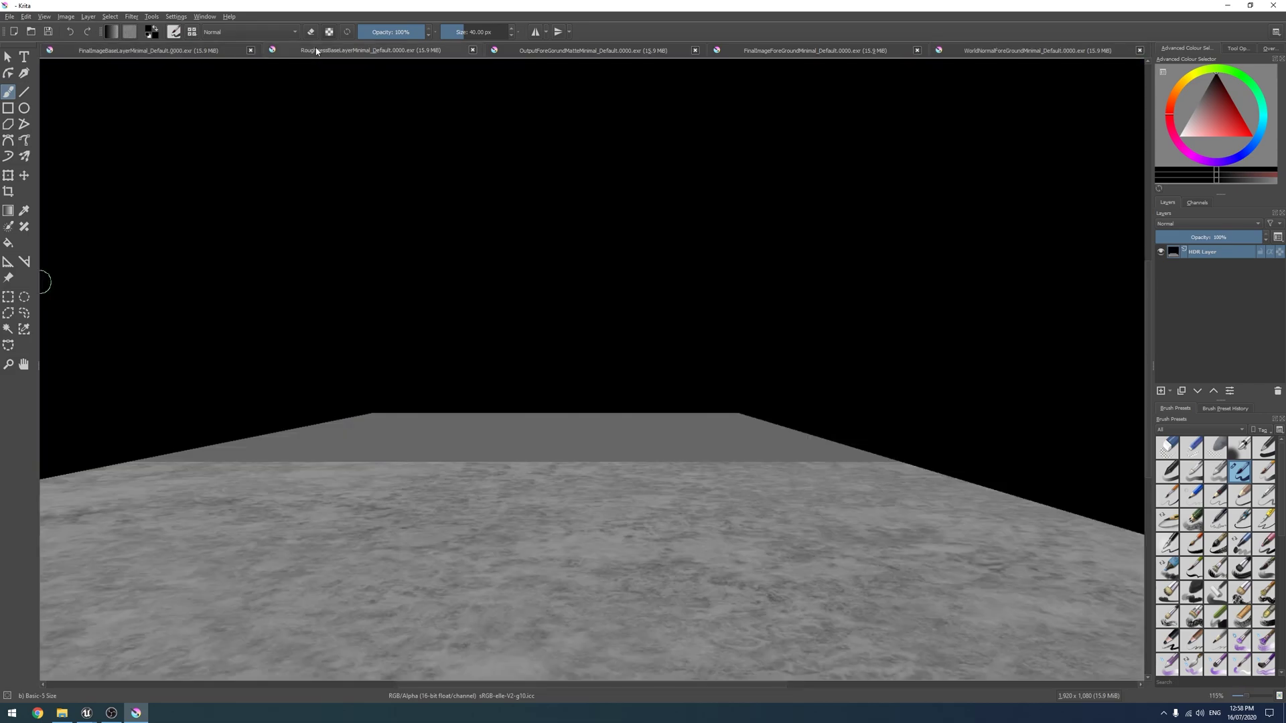
{"action": "middle_click_drag", "start_coordinate": [359, 203], "coordinate": [376, 187]}
{"action": "scroll", "coordinate": [373, 193], "scroll_direction": "down", "scroll_amount": 1}
{"action": "scroll", "coordinate": [373, 192], "scroll_direction": "up", "scroll_amount": 1}
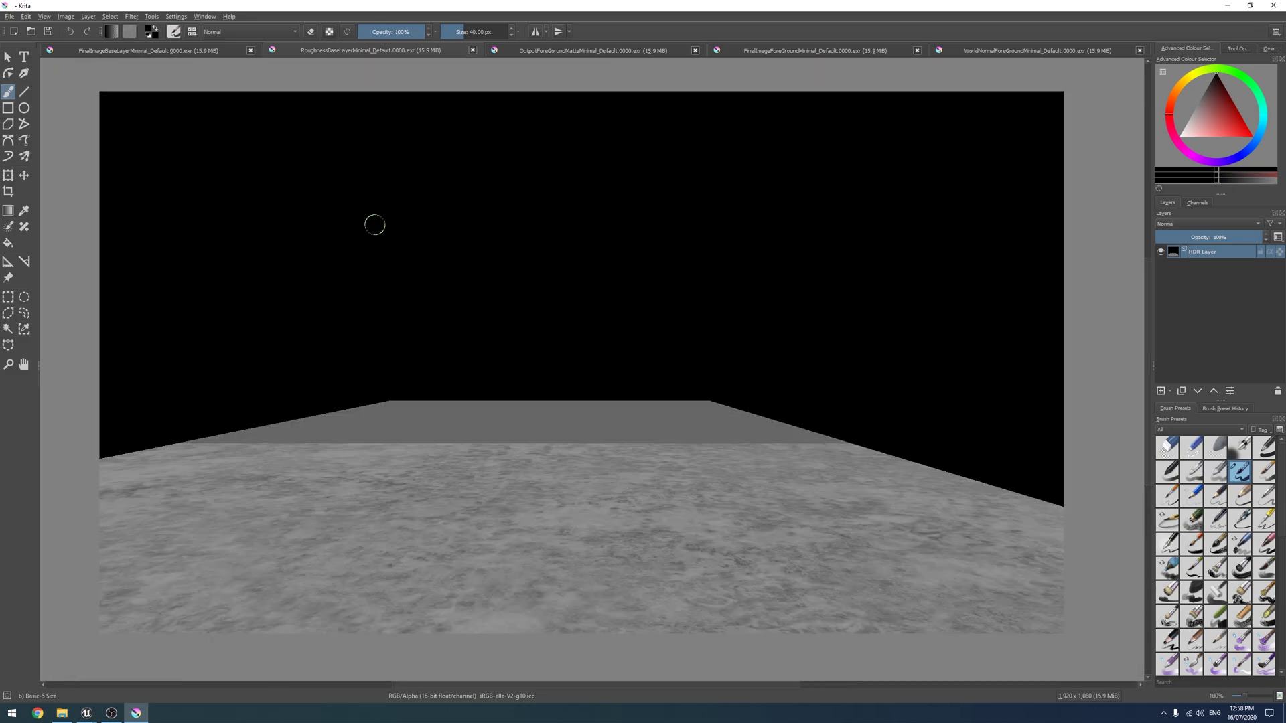
Switch to the foreground matte frame and pan and zoom to inspect its white shapes over transparency.
{"action": "left_click", "coordinate": [557, 53]}
{"action": "scroll", "coordinate": [436, 189], "scroll_direction": "down", "scroll_amount": 3}
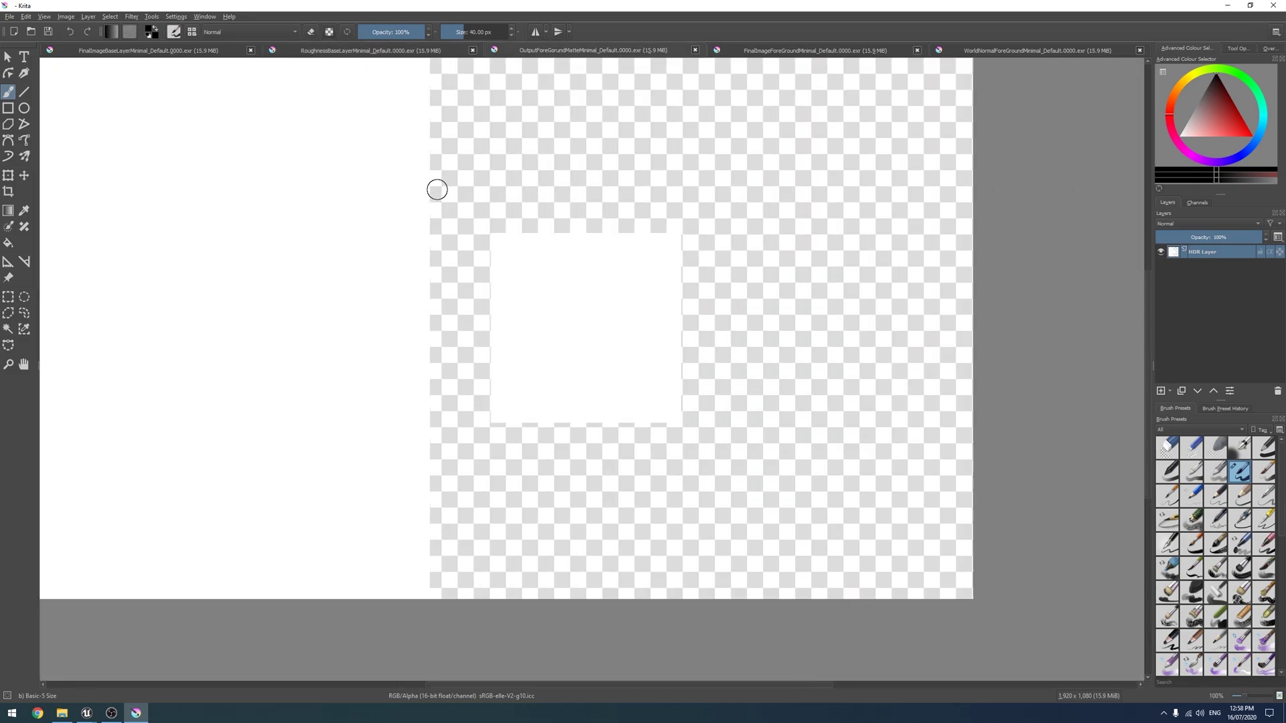
{"action": "middle_click_drag", "start_coordinate": [559, 228], "coordinate": [451, 244]}
{"action": "scroll", "coordinate": [557, 264], "scroll_direction": "up", "scroll_amount": 1}
{"action": "scroll", "coordinate": [509, 270], "scroll_direction": "up", "scroll_amount": 1}
Show the Channels docker and toggle the Alpha channel off, on, then off again.
{"action": "left_click", "coordinate": [1197, 202]}
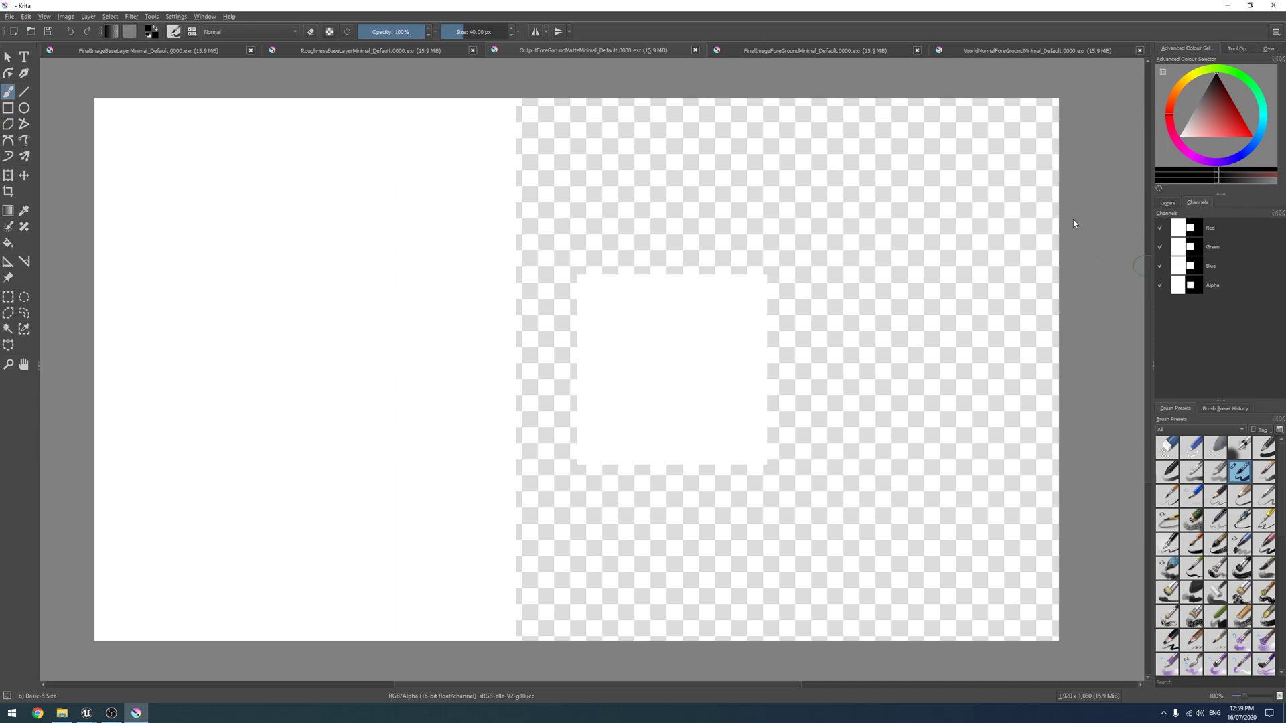
{"action": "left_click", "coordinate": [1193, 284]}
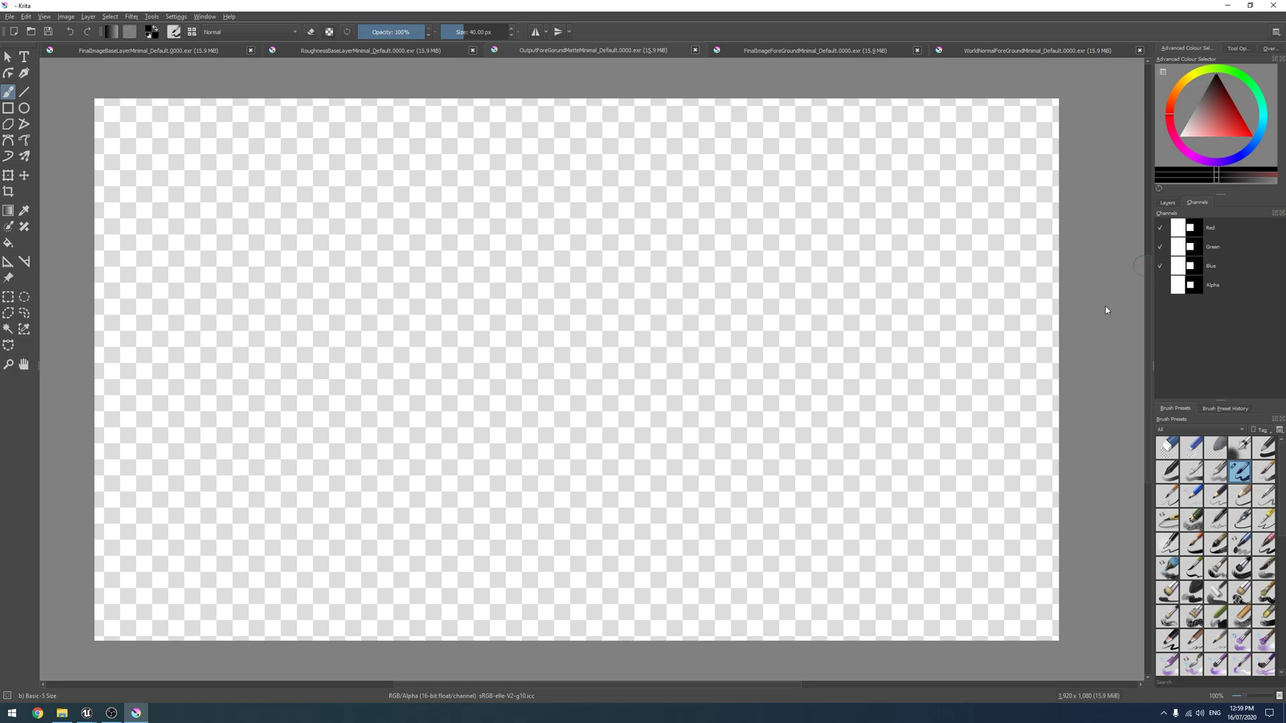
{"action": "left_click", "coordinate": [1163, 286]}
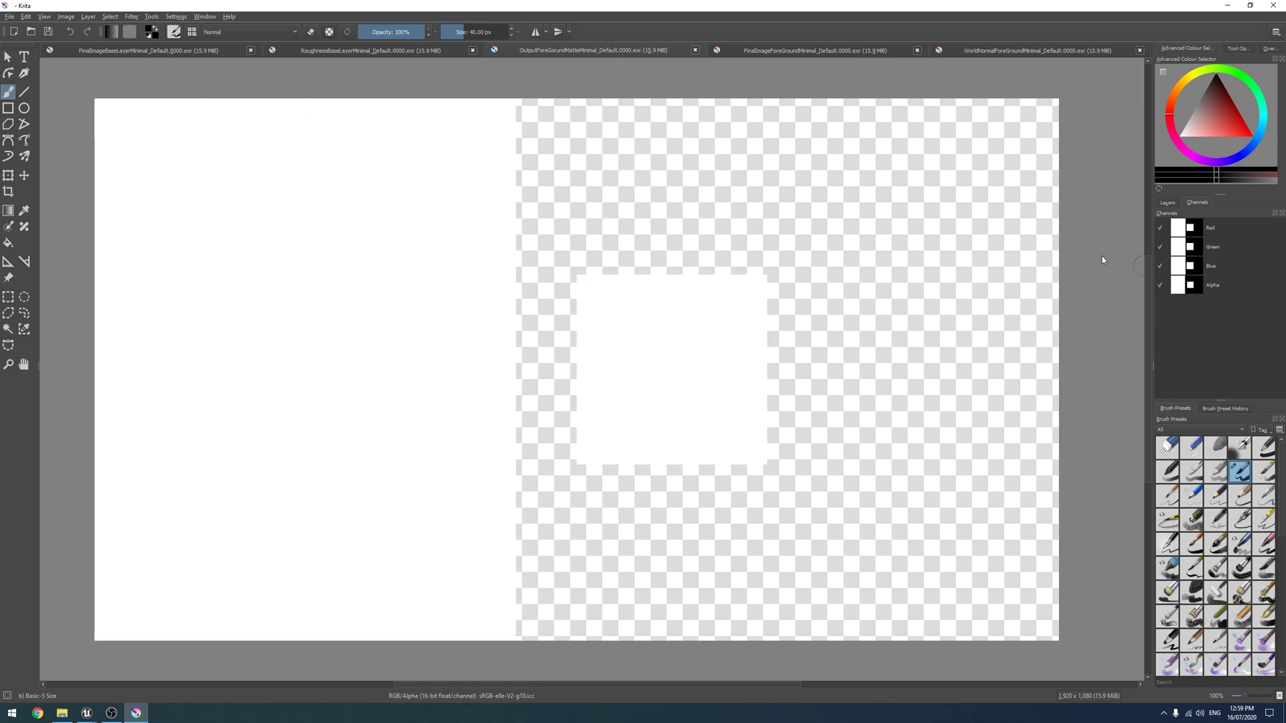
{"action": "left_click", "coordinate": [1160, 284]}
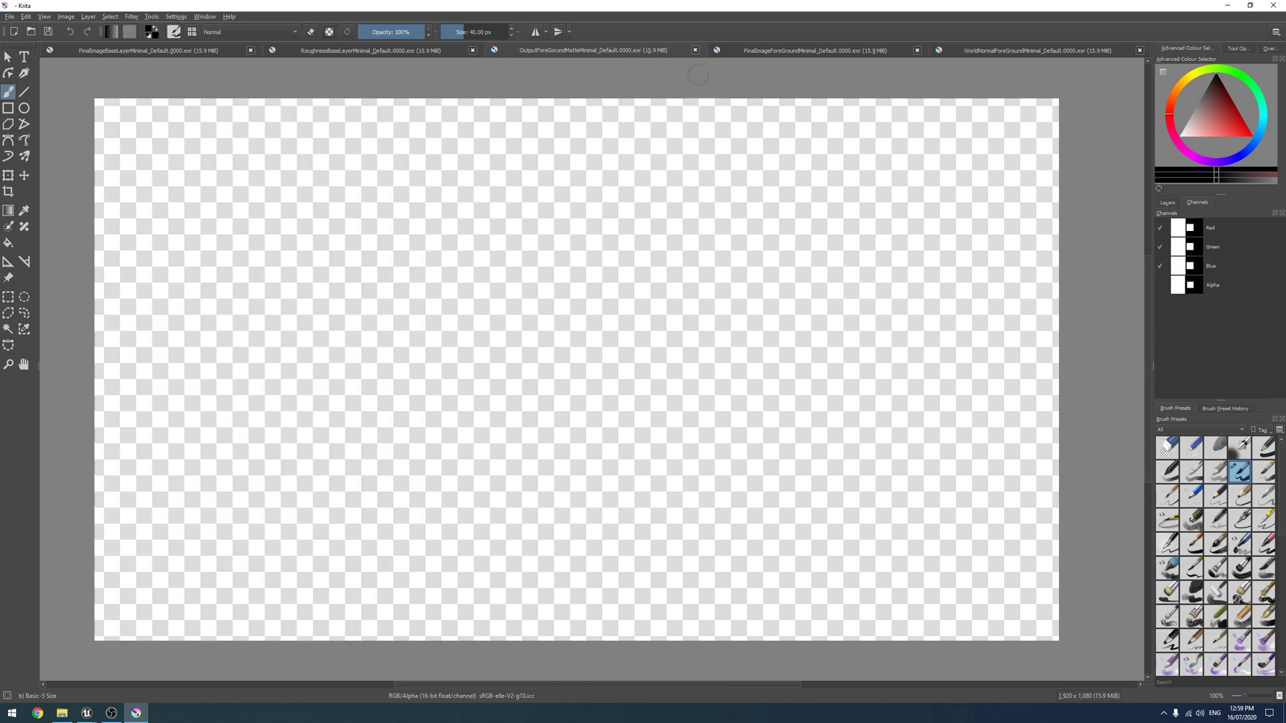
Compare the foreground final image and world normal frames, ending back on the final image.
{"action": "left_click", "coordinate": [752, 55]}
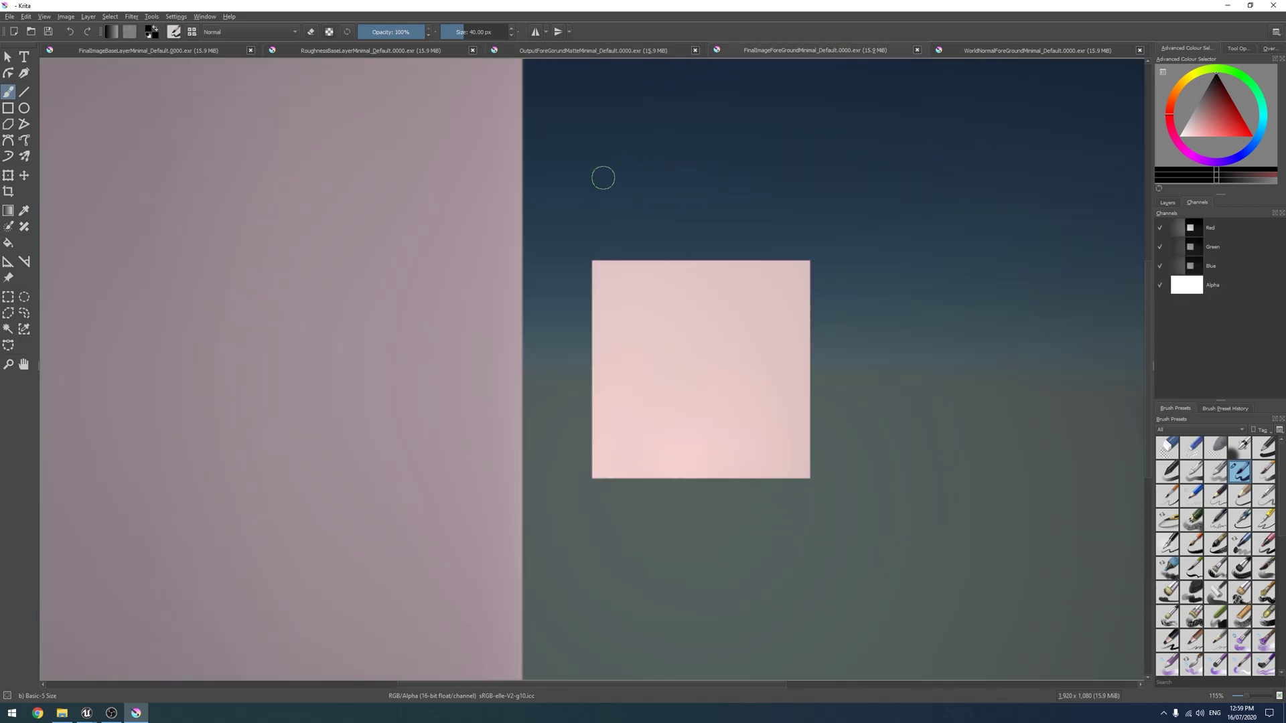
{"action": "scroll", "coordinate": [586, 192], "scroll_direction": "down", "scroll_amount": 3, "text": "ctrl"}
{"action": "scroll", "coordinate": [597, 211], "scroll_direction": "up", "scroll_amount": 2, "text": "ctrl"}
{"action": "middle_click_drag", "start_coordinate": [598, 212], "coordinate": [604, 241]}
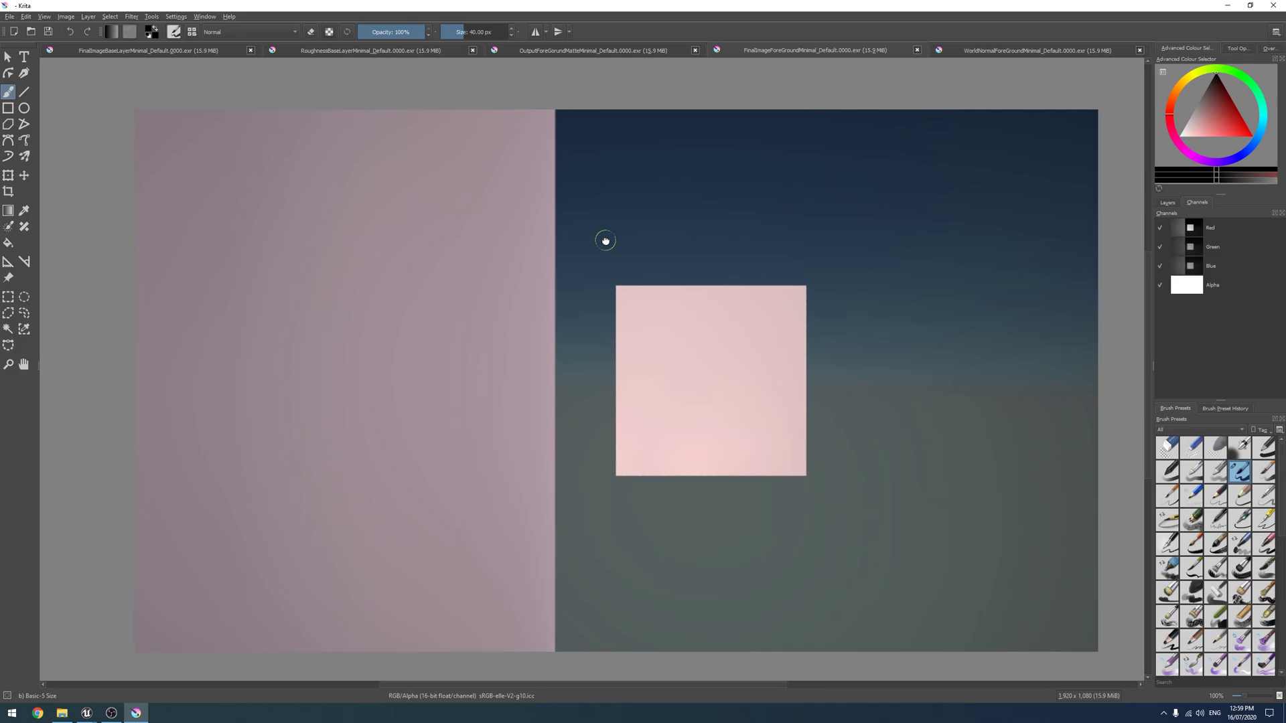
{"action": "left_click", "coordinate": [1070, 53]}
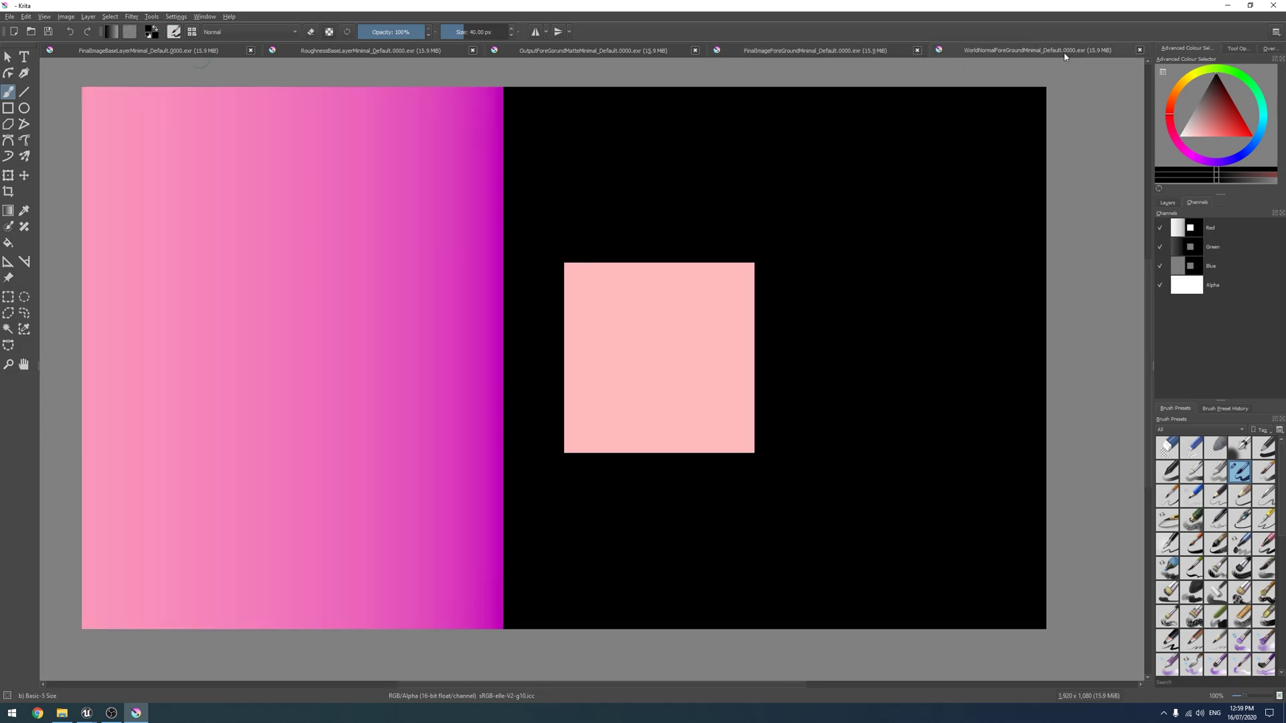
{"action": "mouse_move", "coordinate": [737, 210]}
{"action": "middle_mouse_down"}
{"action": "mouse_move", "coordinate": [780, 243]}
{"action": "mouse_move", "coordinate": [741, 229]}
{"action": "middle_mouse_up"}
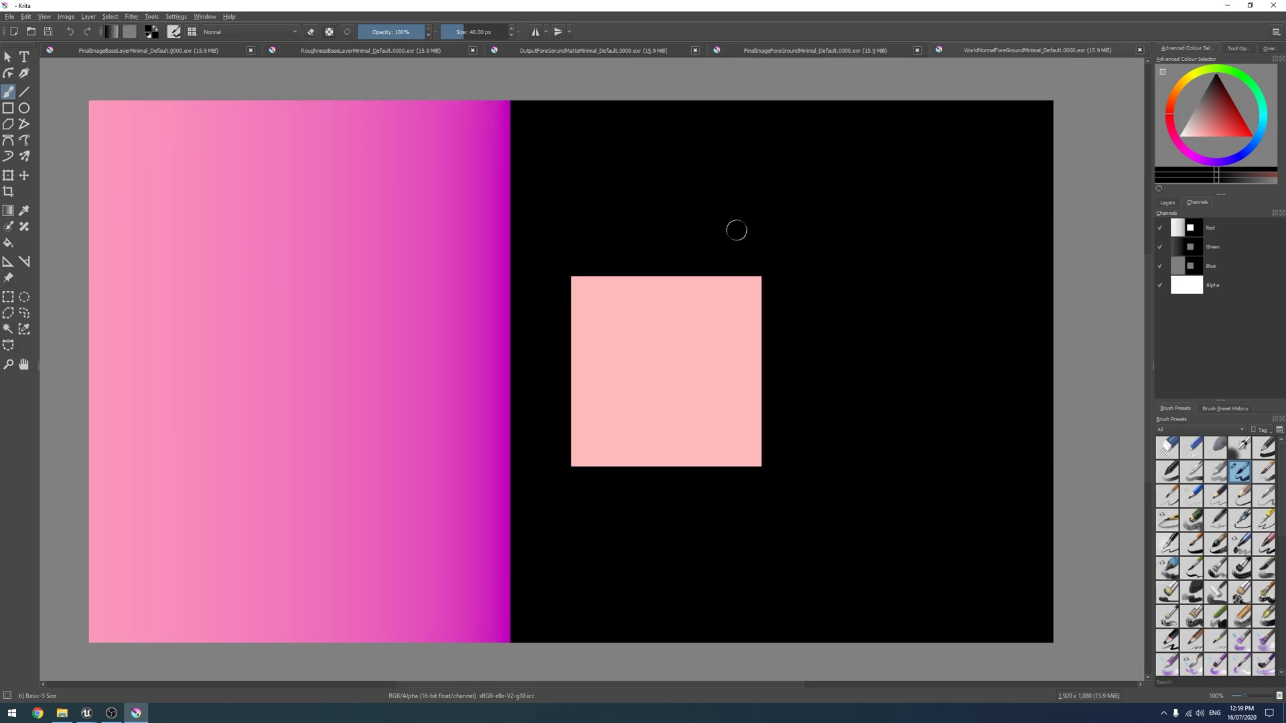
{"action": "scroll", "coordinate": [738, 227], "scroll_direction": "down", "scroll_amount": 1, "text": "ctrl"}
{"action": "scroll", "coordinate": [692, 218], "scroll_direction": "up", "scroll_amount": 2, "text": "ctrl"}
{"action": "scroll", "coordinate": [620, 213], "scroll_direction": "down", "scroll_amount": 2, "text": "ctrl"}
{"action": "scroll", "coordinate": [601, 209], "scroll_direction": "up", "scroll_amount": 1, "text": "ctrl"}
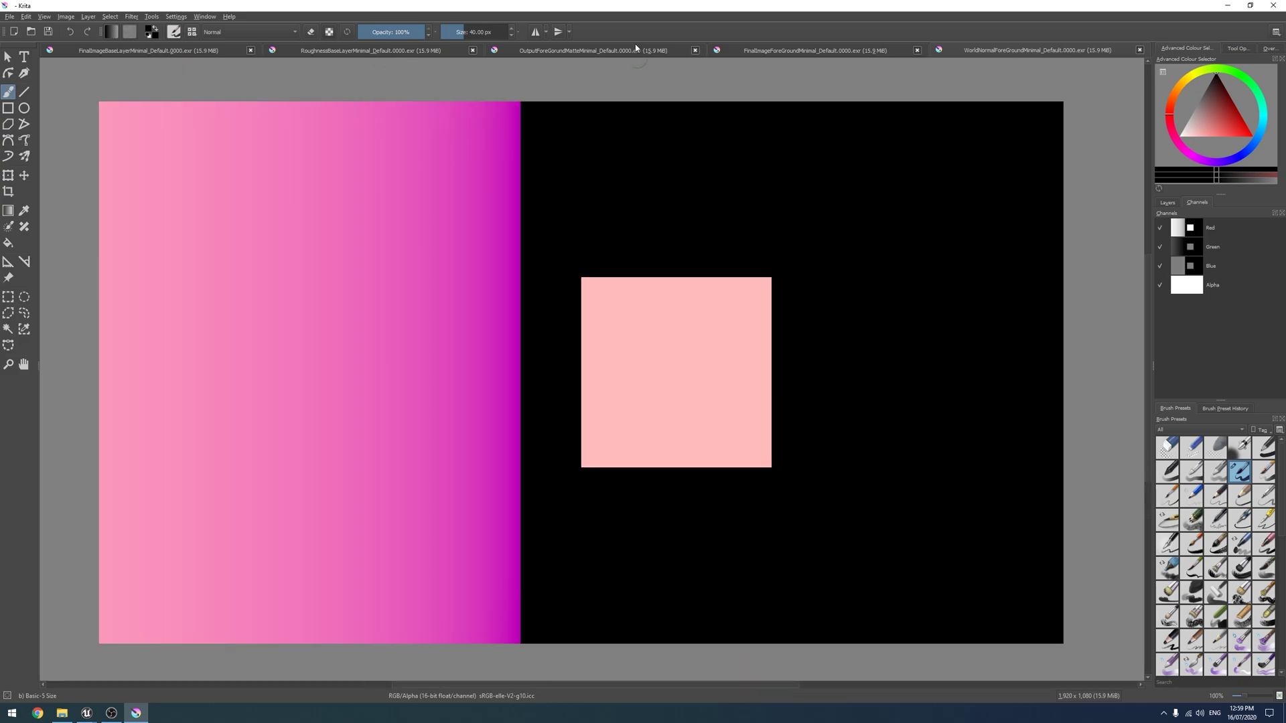
{"action": "left_click", "coordinate": [733, 53]}
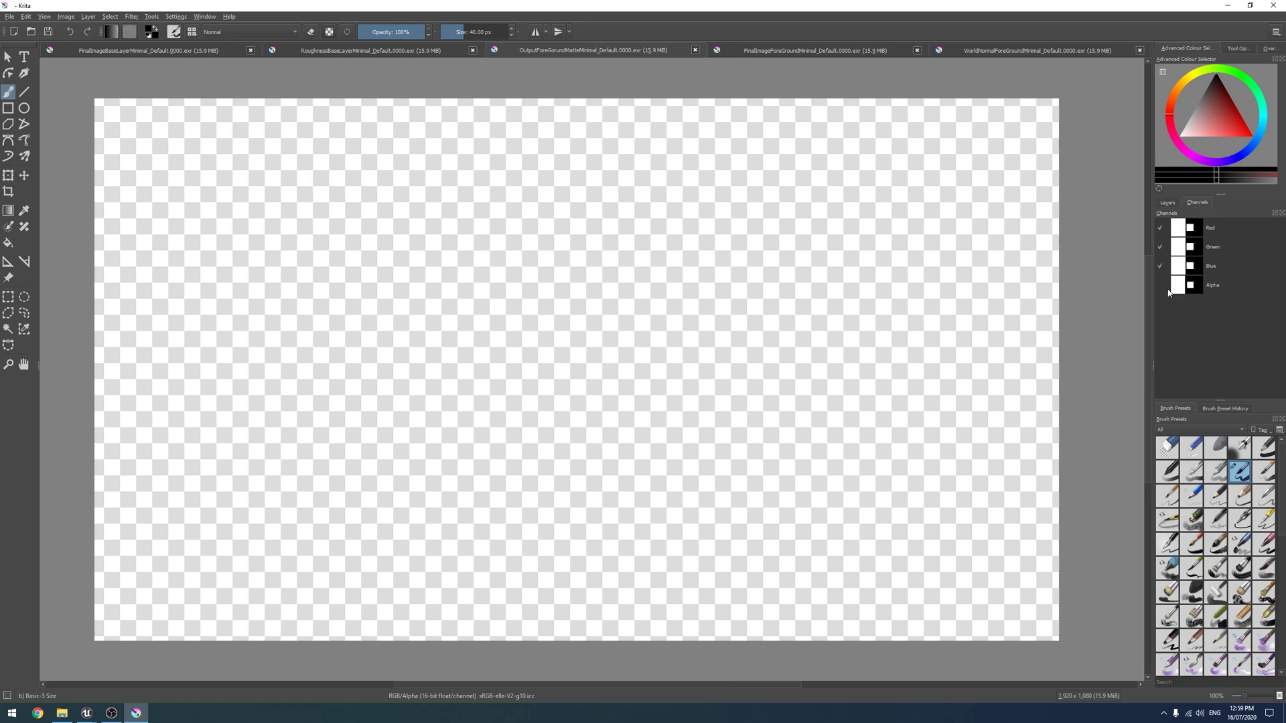